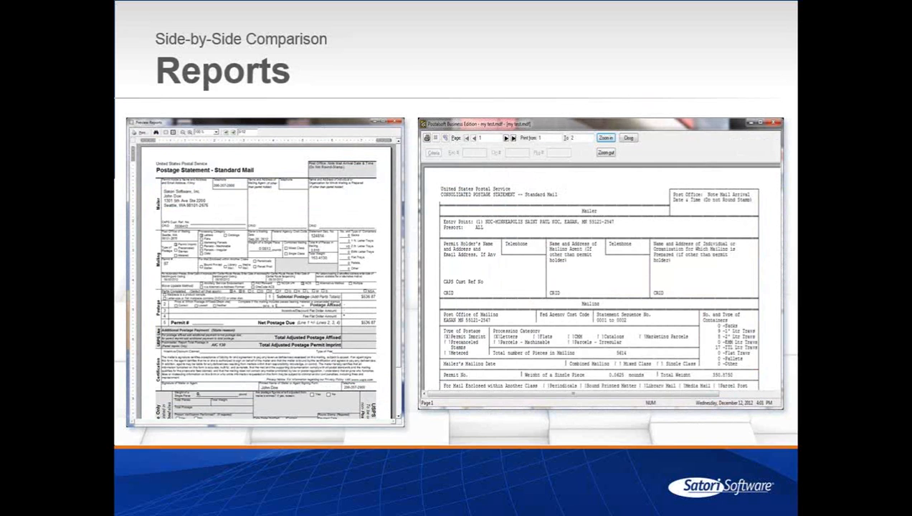
pyautogui.press('Right')
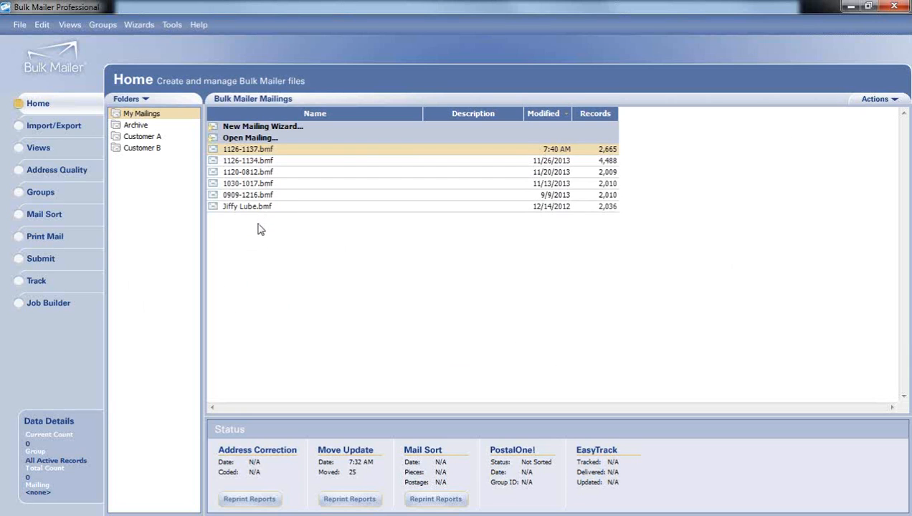
# Step: Open the mailing 1126-1137.bmf from the My Mailings folder
pyautogui.doubleClick(251, 139)
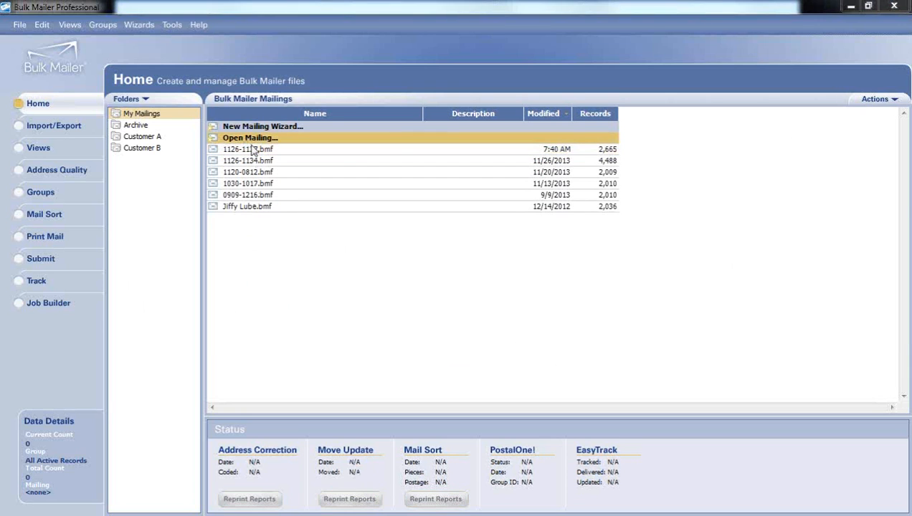
pyautogui.click(542, 277)
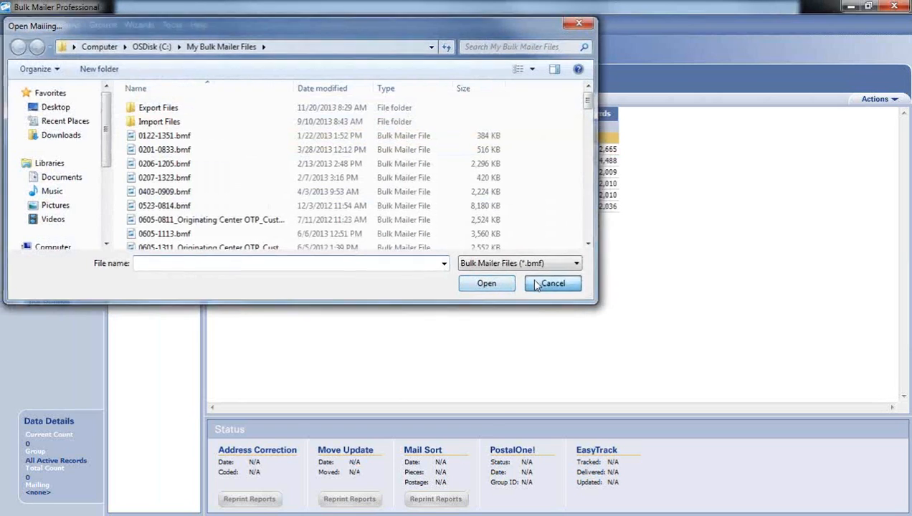
pyautogui.click(321, 151)
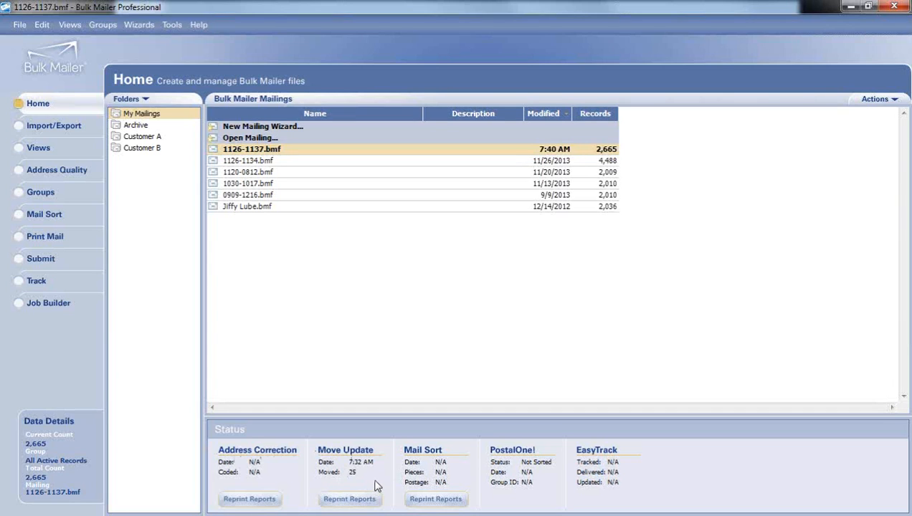
# Step: Examine the processing status of the mailings 1126-1134.bmf and 1120-0812.bmf
pyautogui.click(291, 165)
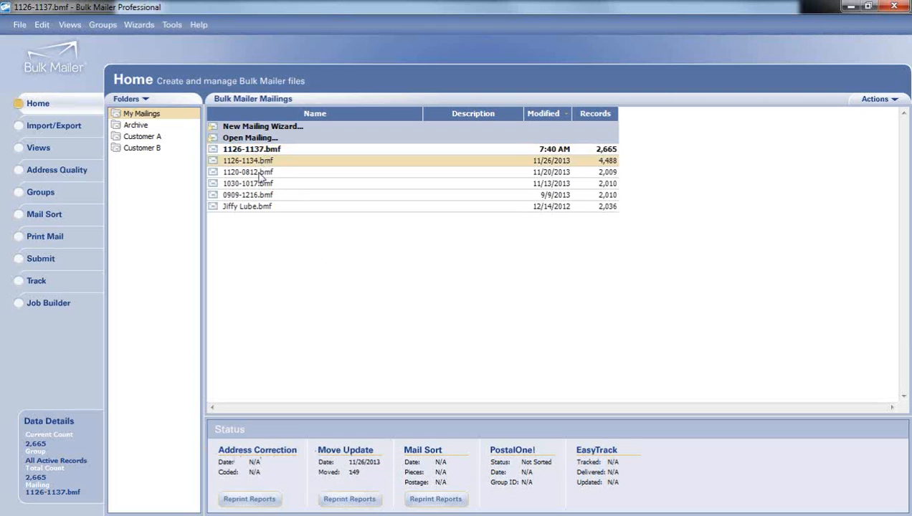
pyautogui.click(260, 174)
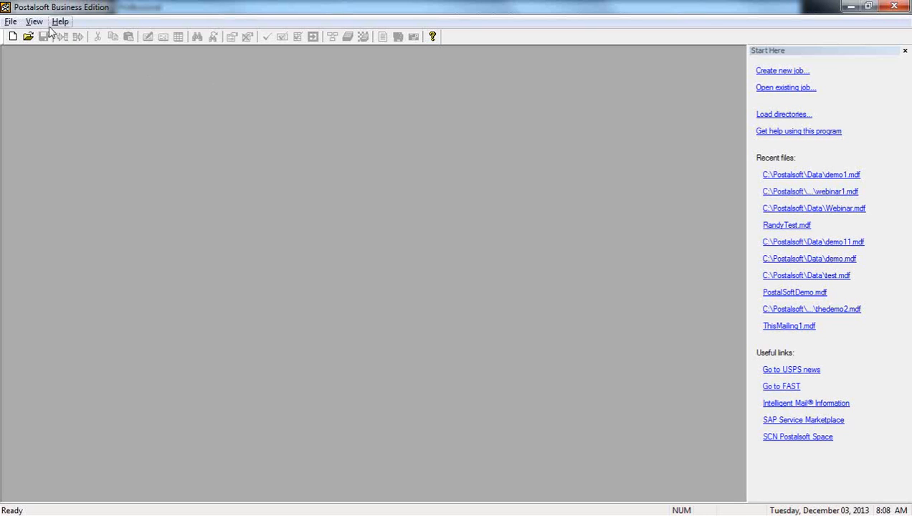
# Step: Create a new document named demo2 with a new database file and the default record layout
pyautogui.click(12, 22)
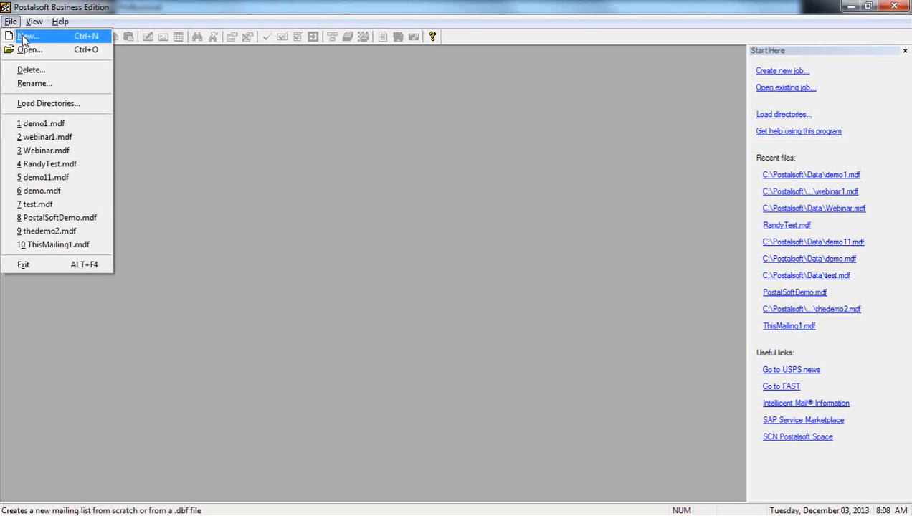
pyautogui.click(24, 37)
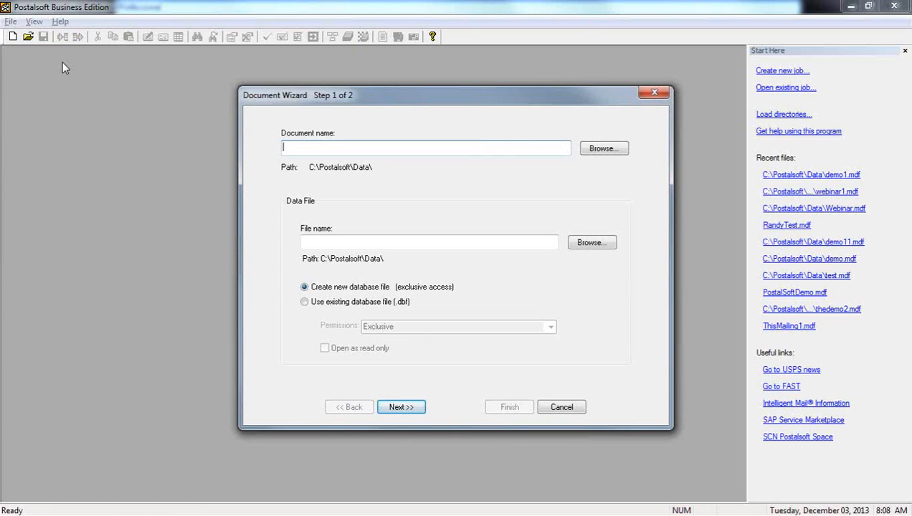
pyautogui.write('demo2')
pyautogui.click(383, 405)
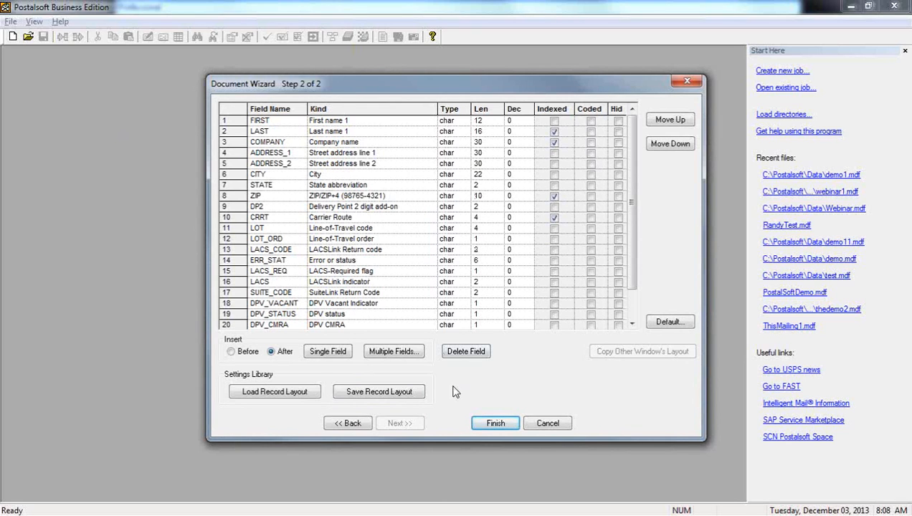
pyautogui.click(488, 424)
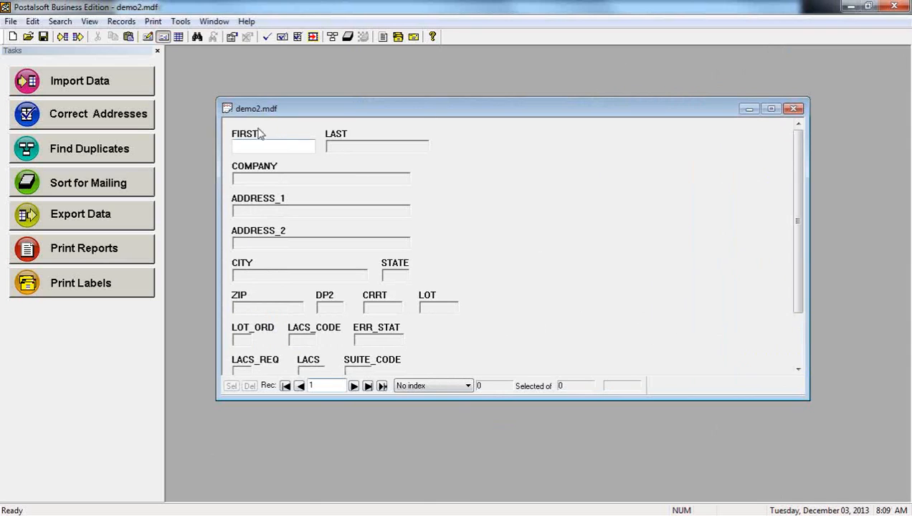
# Step: Start importing Comma Delim Demo List.txt from C:\My Bulk Mailer Files\Import Files as ASCII text with all records
pyautogui.click(139, 80)
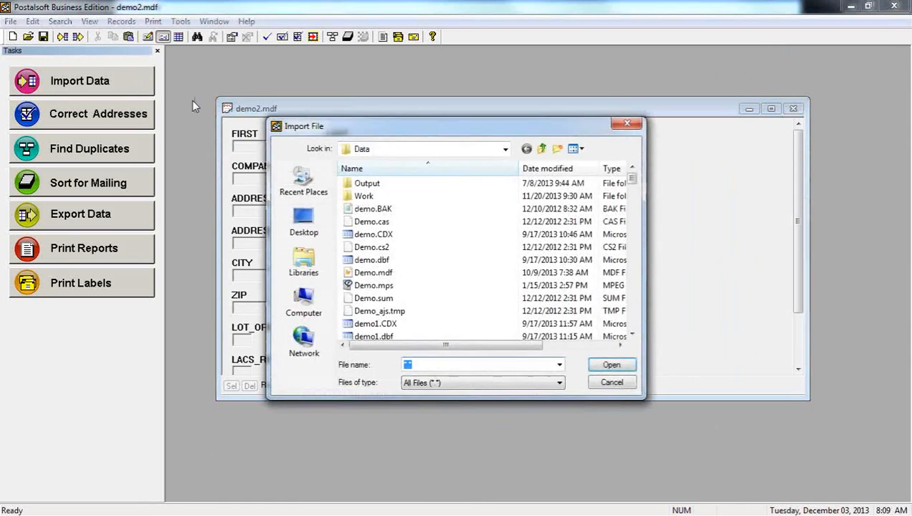
pyautogui.click(400, 149)
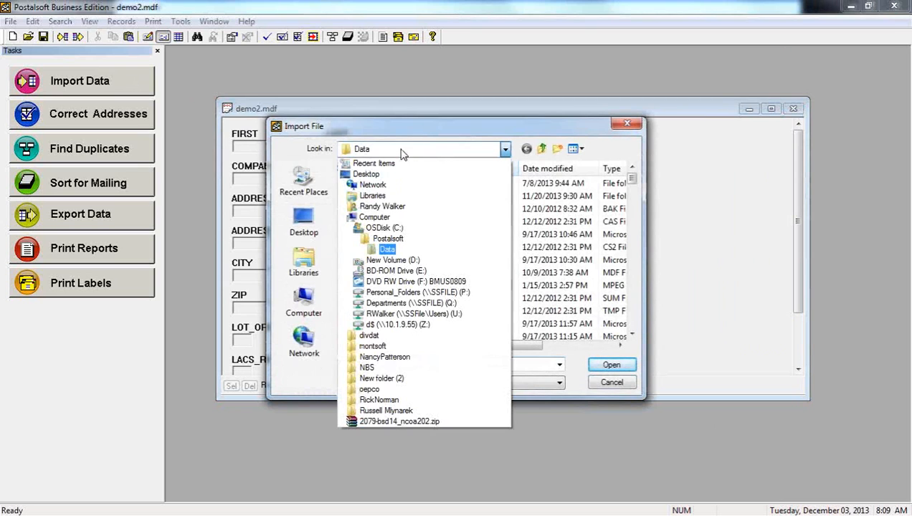
pyautogui.click(401, 228)
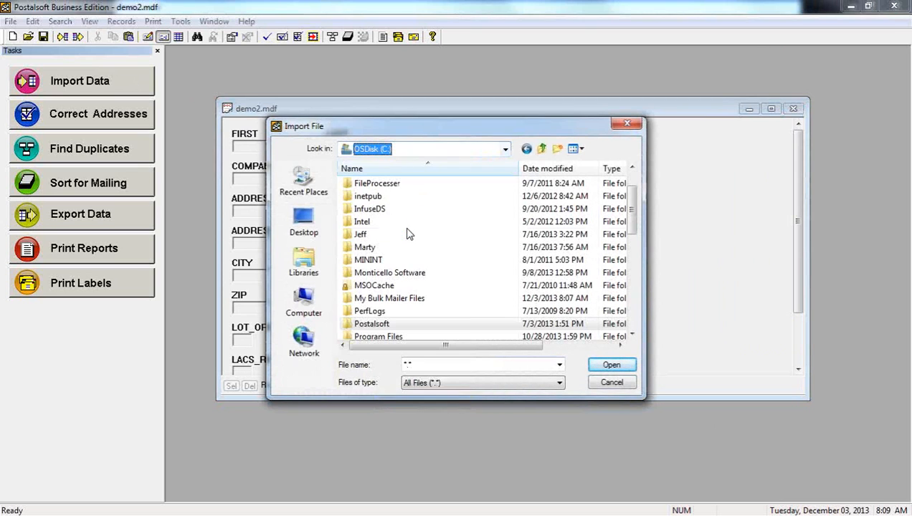
pyautogui.doubleClick(392, 304)
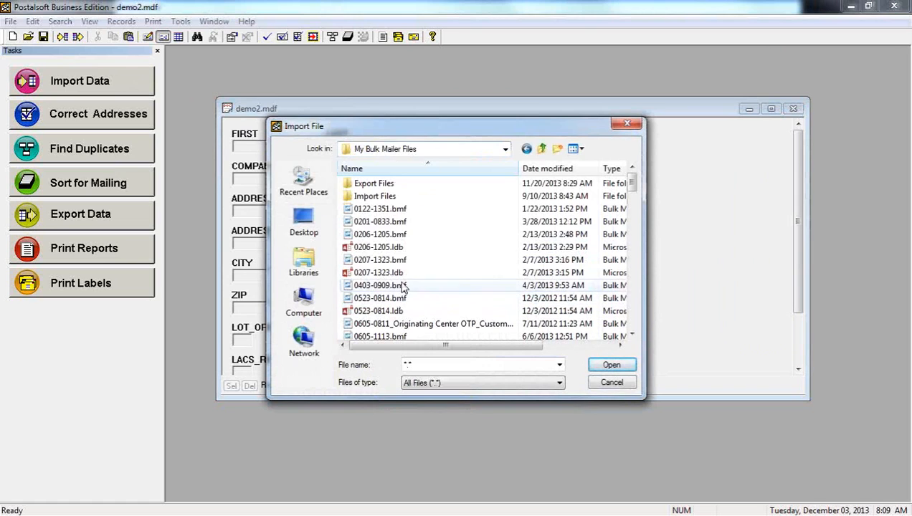
pyautogui.doubleClick(372, 197)
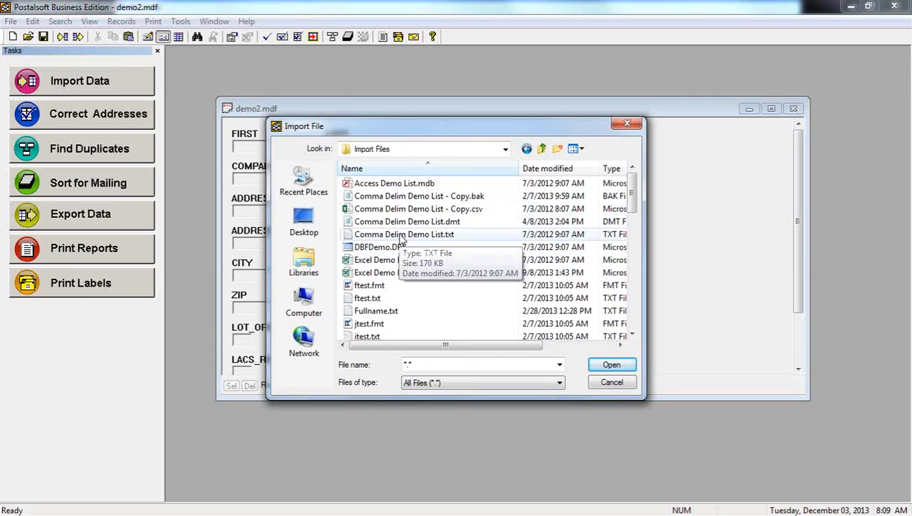
pyautogui.click(399, 238)
pyautogui.doubleClick(401, 240)
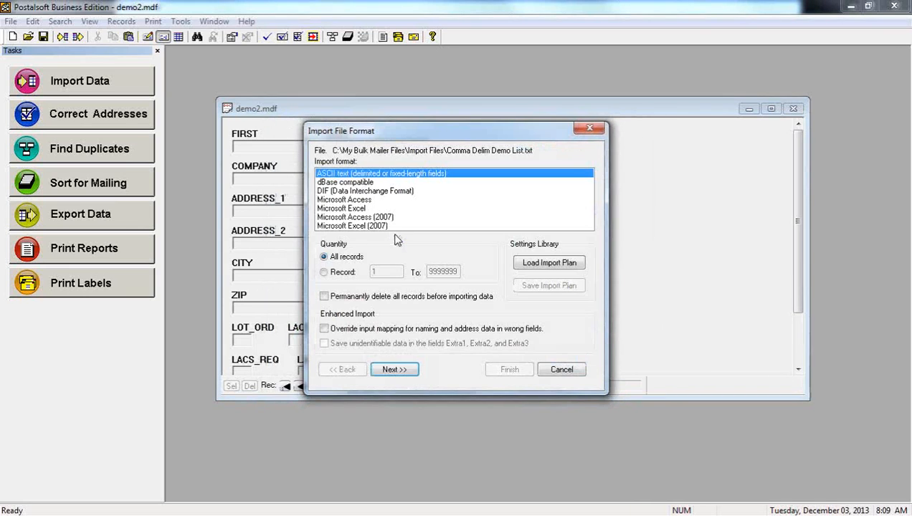
pyautogui.click(395, 369)
pyautogui.click(397, 370)
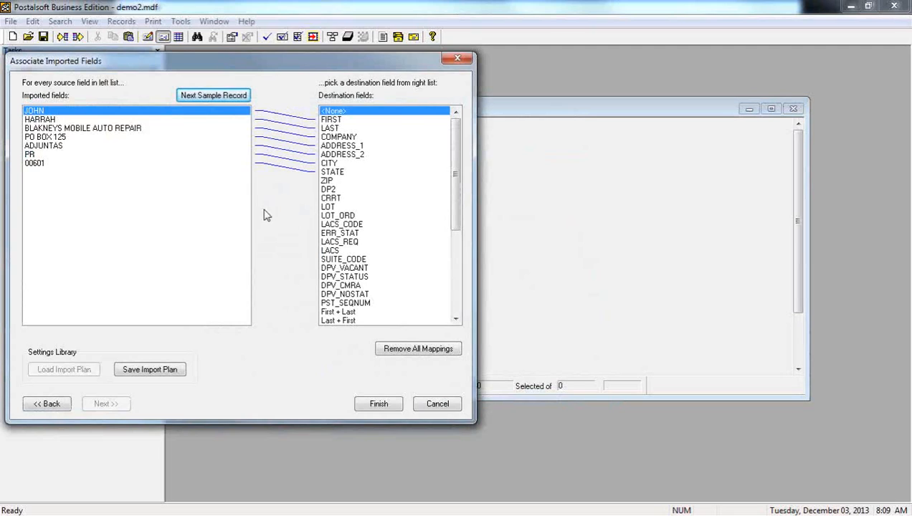
# Step: Map the imported city, state and ZIP code values to the CITY, STATE and ZIP destination fields
pyautogui.click(87, 146)
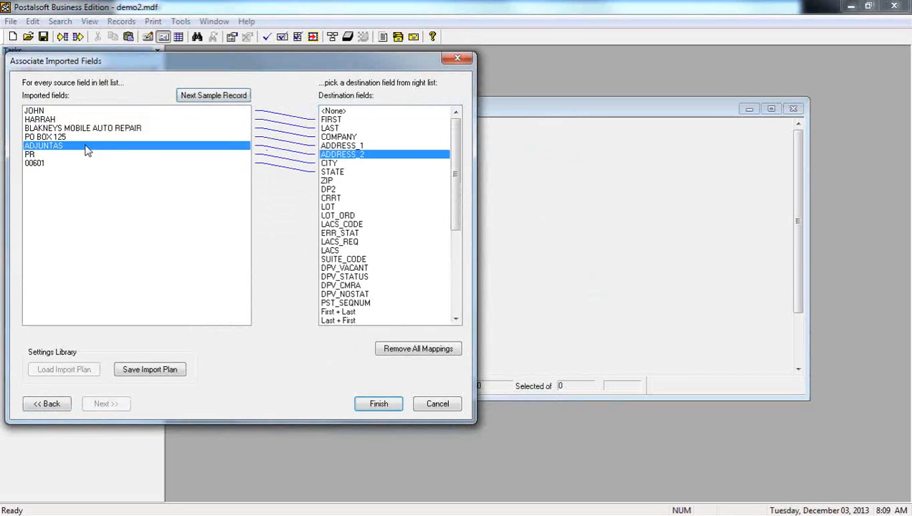
pyautogui.click(339, 164)
pyautogui.click(184, 154)
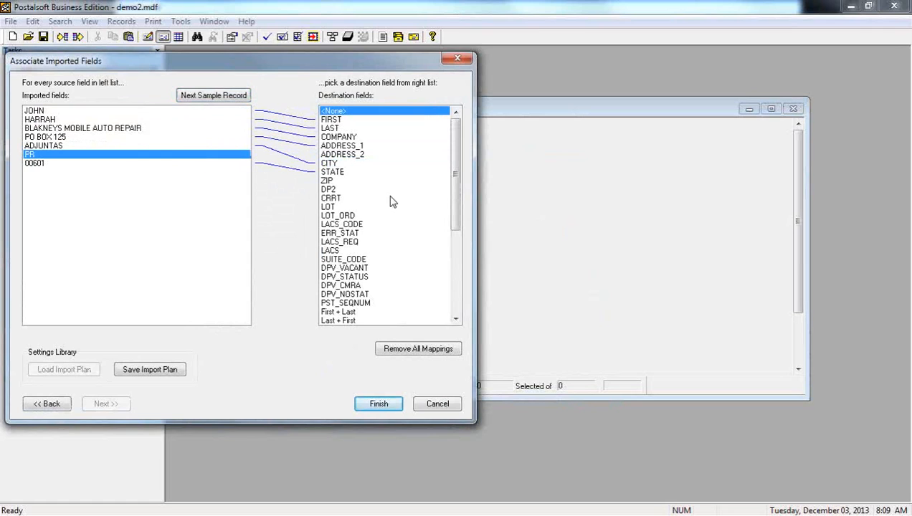
pyautogui.click(334, 173)
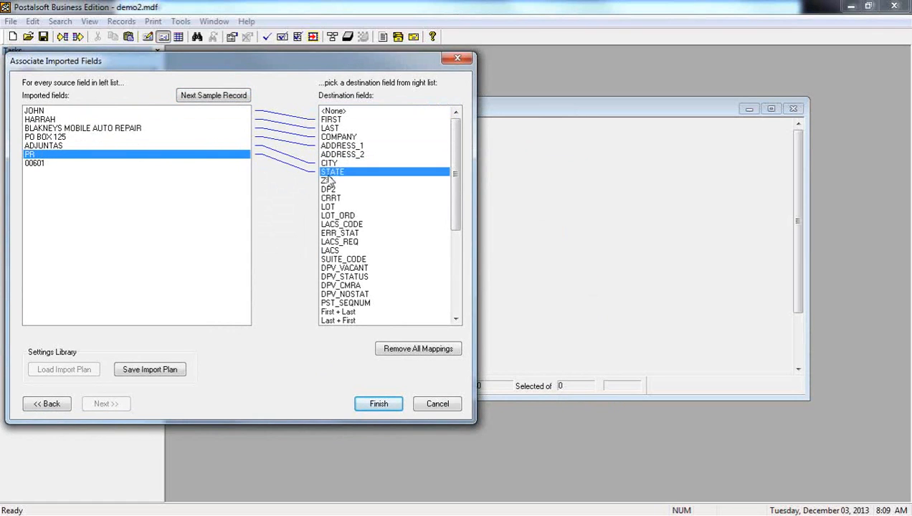
pyautogui.click(154, 164)
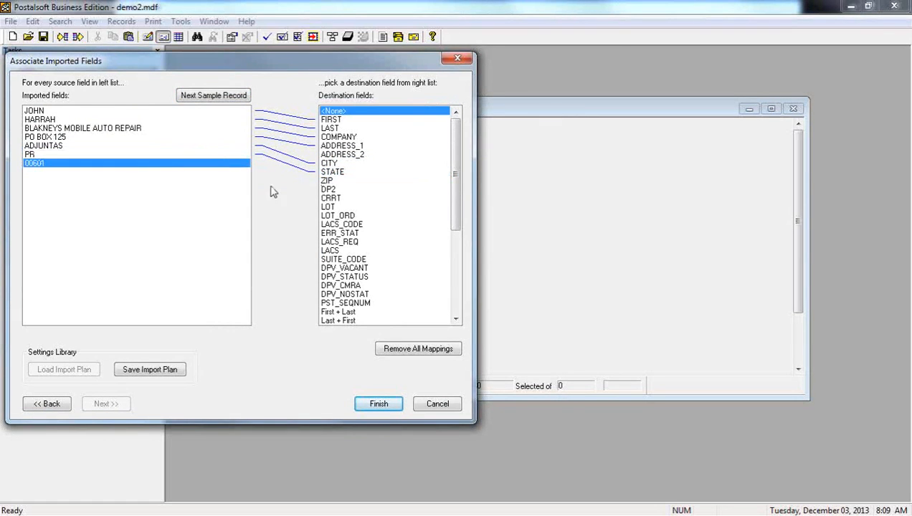
pyautogui.click(325, 180)
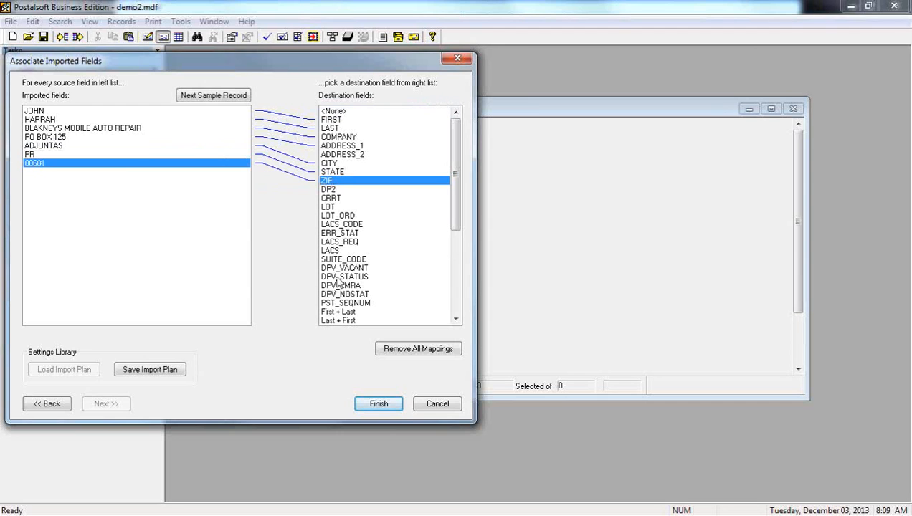
# Step: Run the import into demo2 and display the first record
pyautogui.click(378, 404)
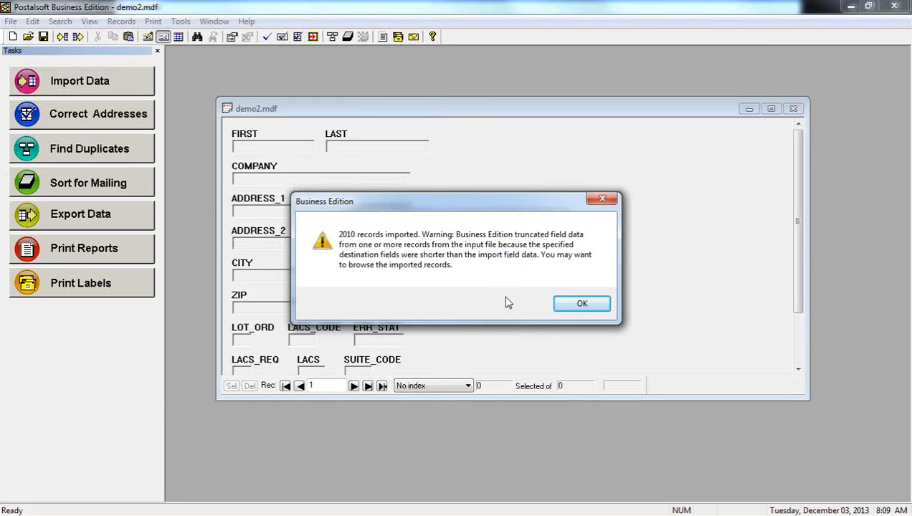
pyautogui.click(562, 309)
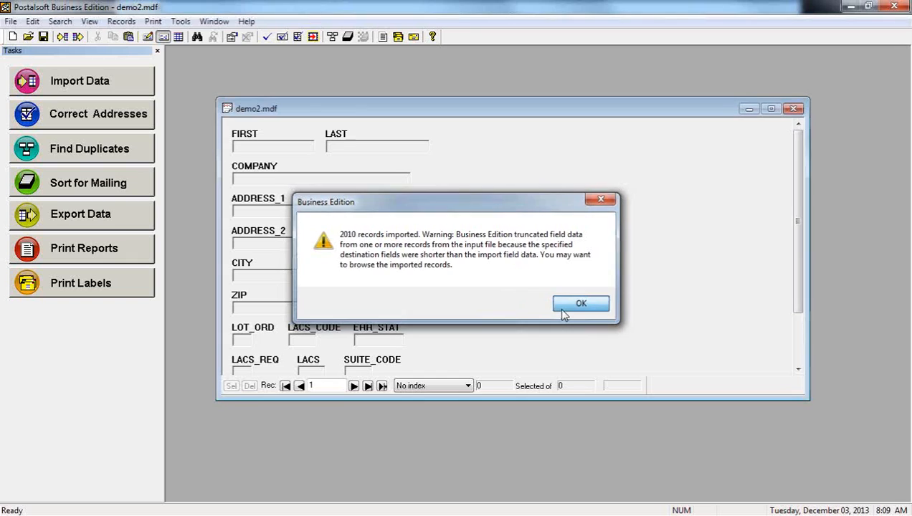
pyautogui.click(286, 386)
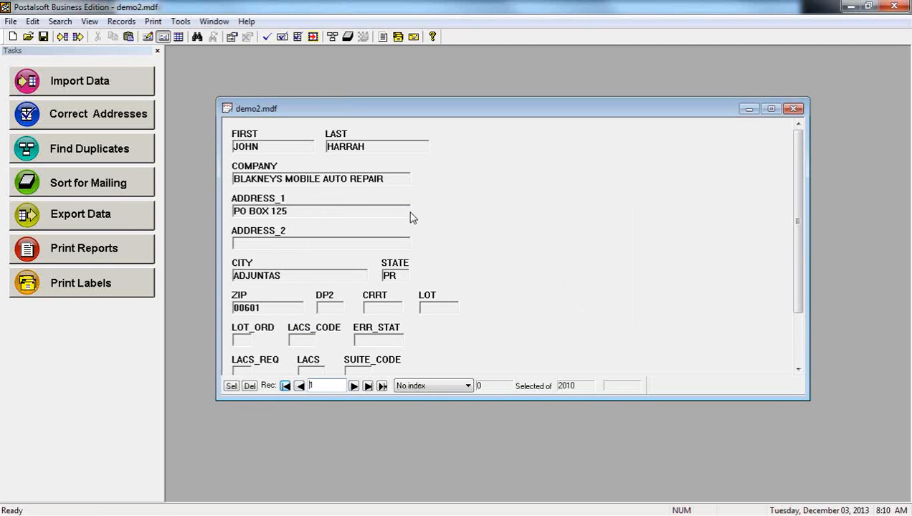
# Step: Switch to Bulk Mailer and create a blank mailing with the suggested name in My Mailings, closing the current one
pyautogui.hotkey('alt', 'Tab')
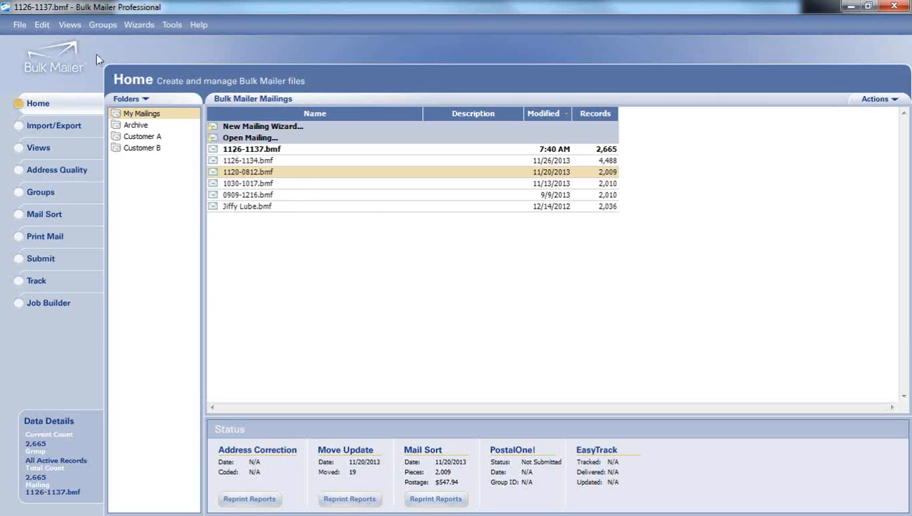
pyautogui.click(263, 127)
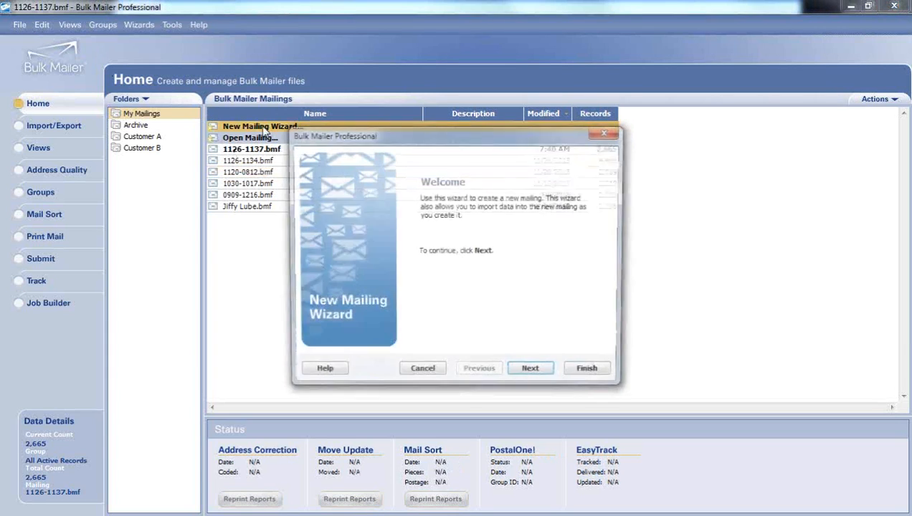
pyautogui.click(532, 374)
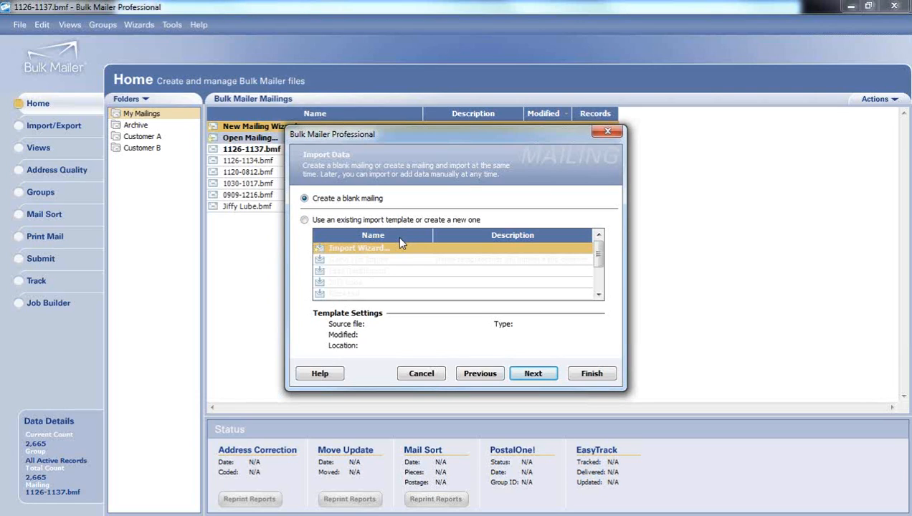
pyautogui.click(530, 373)
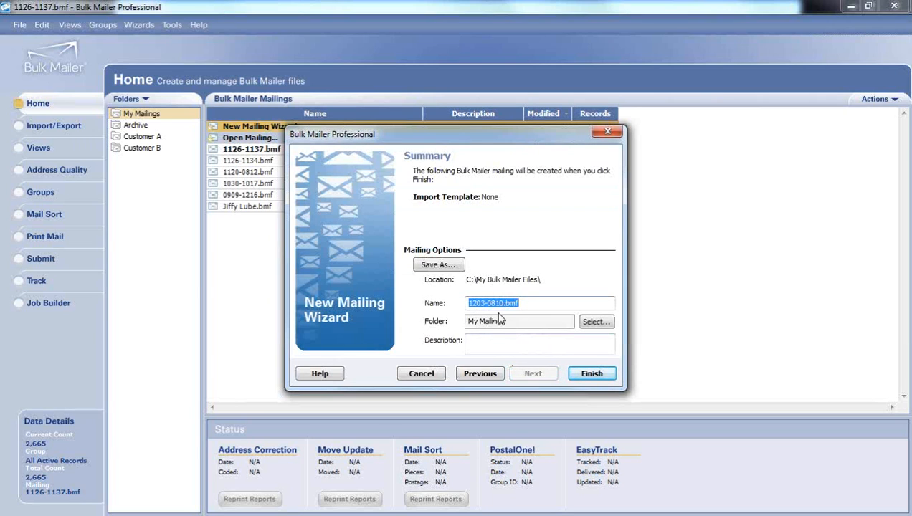
pyautogui.click(588, 376)
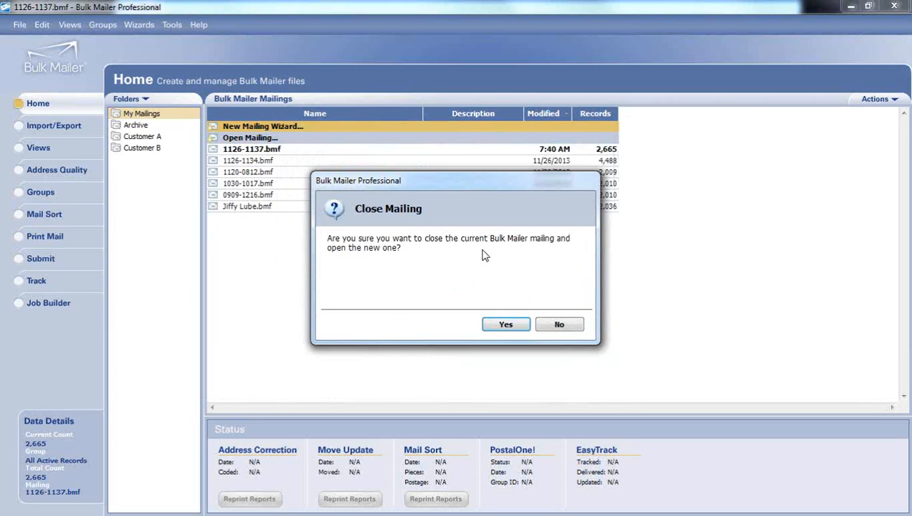
pyautogui.click(501, 326)
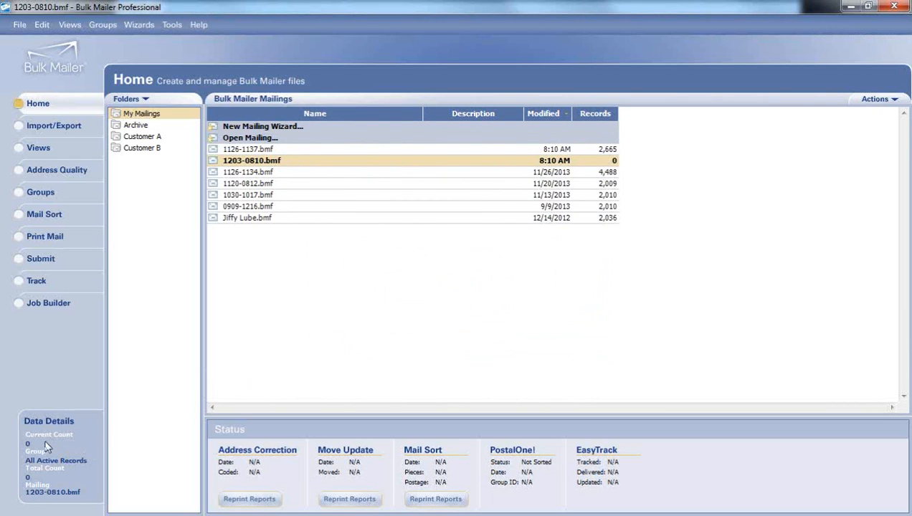
# Step: Start the Import Wizard and select Comma Delim Demo List.txt from C:\My Bulk Mailer Files\Import Files as the source file
pyautogui.click(41, 132)
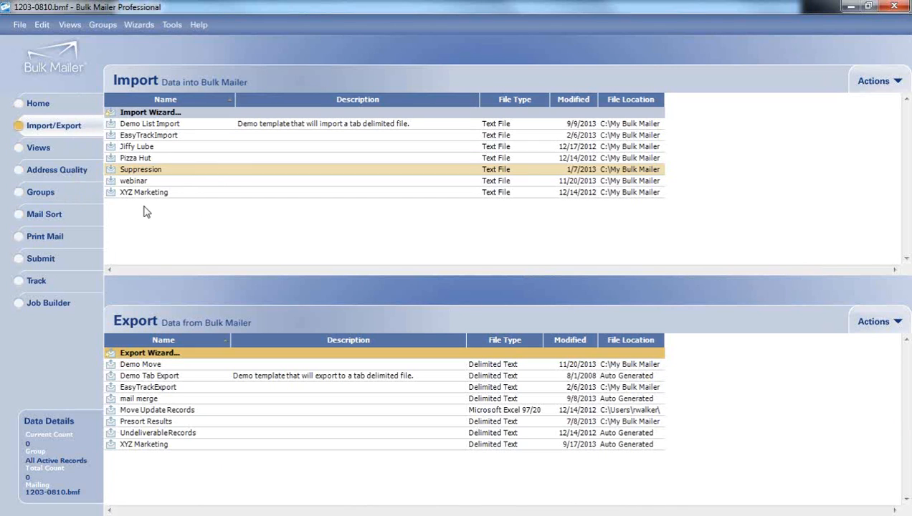
pyautogui.doubleClick(165, 113)
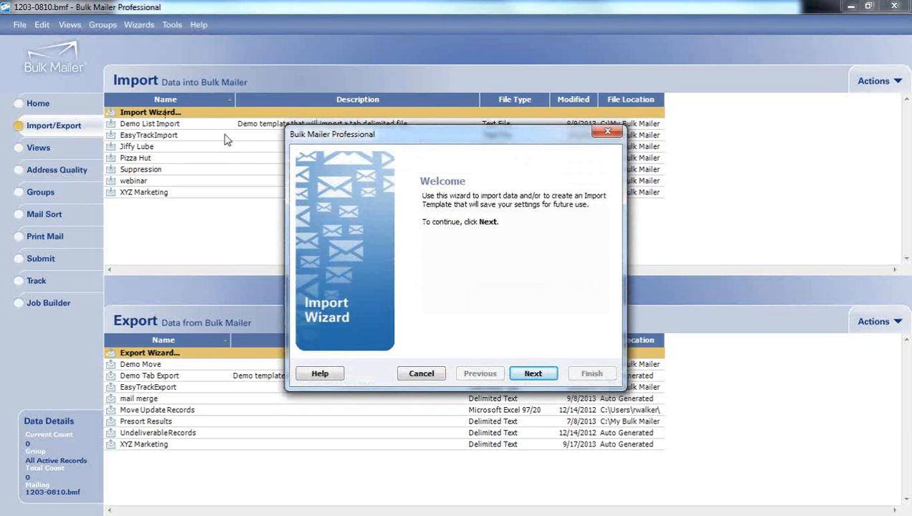
pyautogui.click(532, 374)
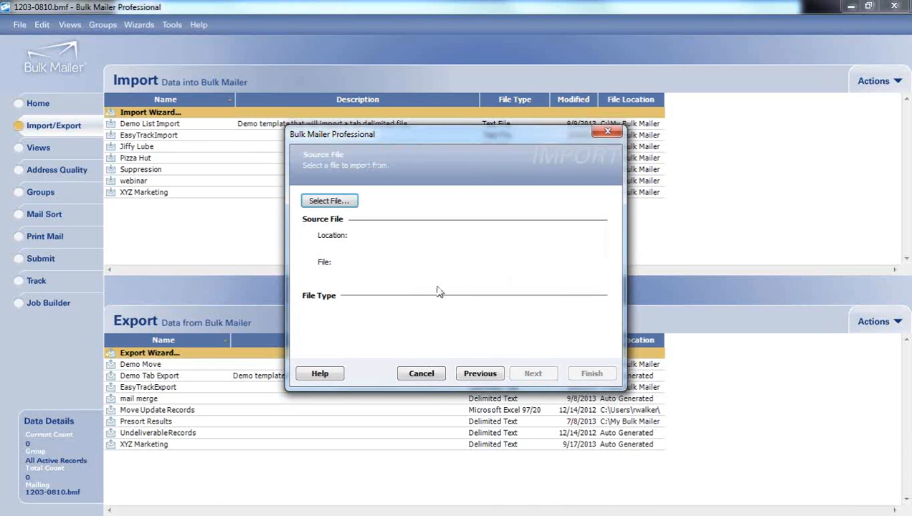
pyautogui.click(326, 201)
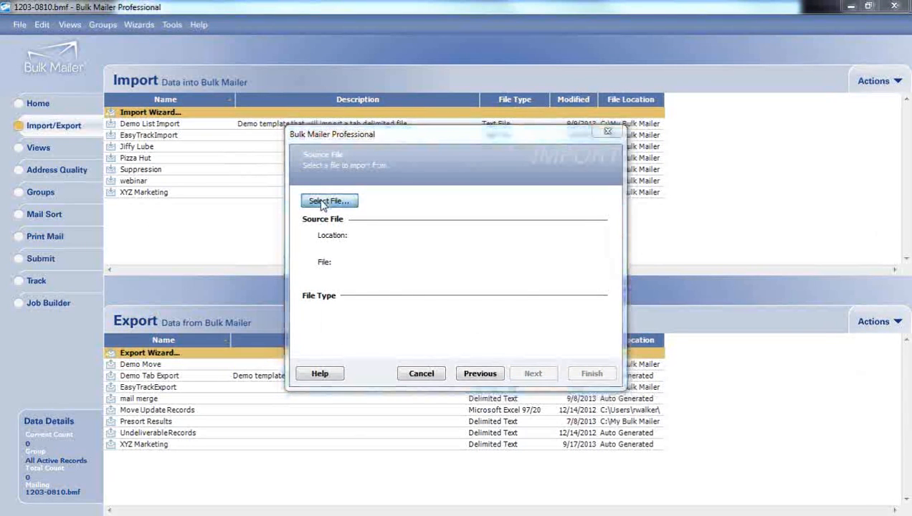
pyautogui.moveTo(352, 156); pyautogui.dragTo(287, 110)
pyautogui.click(380, 248)
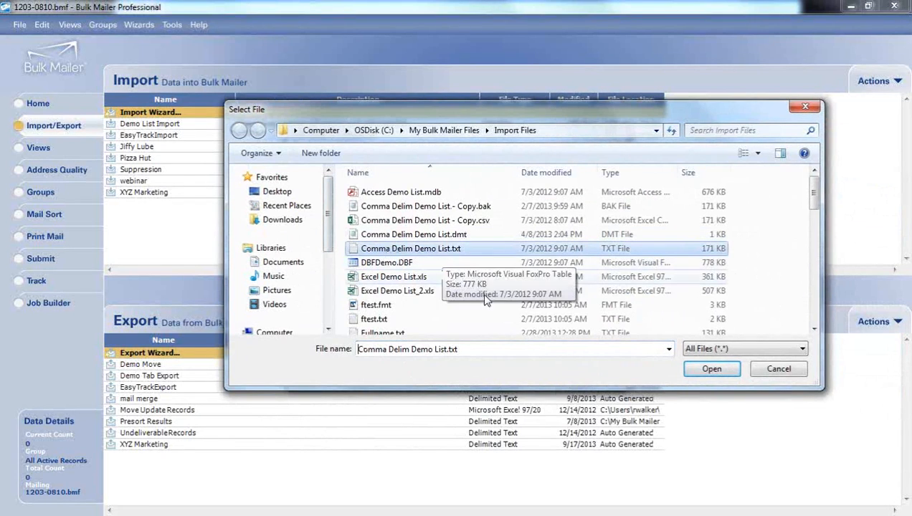
pyautogui.click(712, 370)
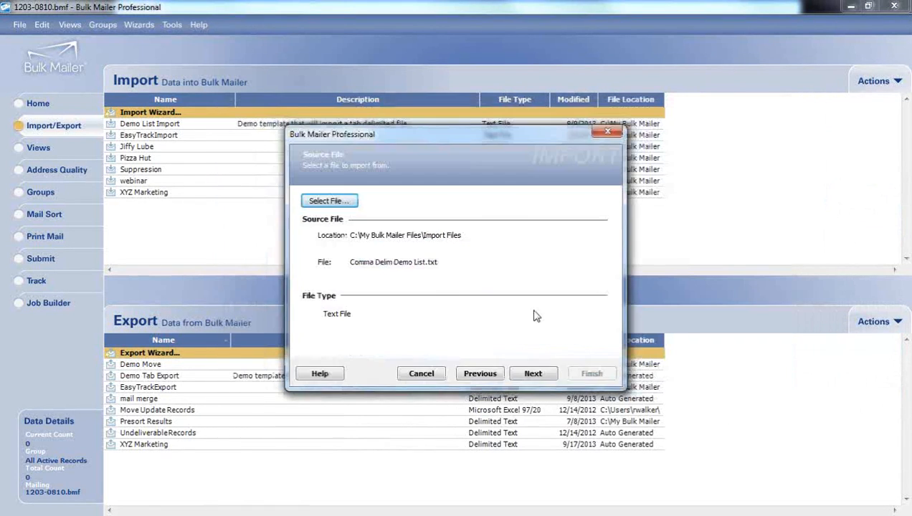
# Step: Review the file types supported for the import source without changing the selected file
pyautogui.click(341, 203)
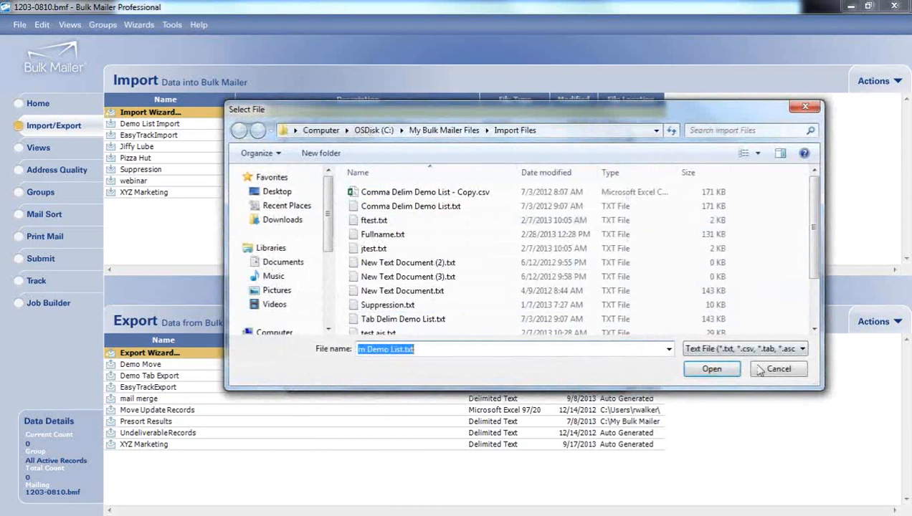
pyautogui.click(766, 349)
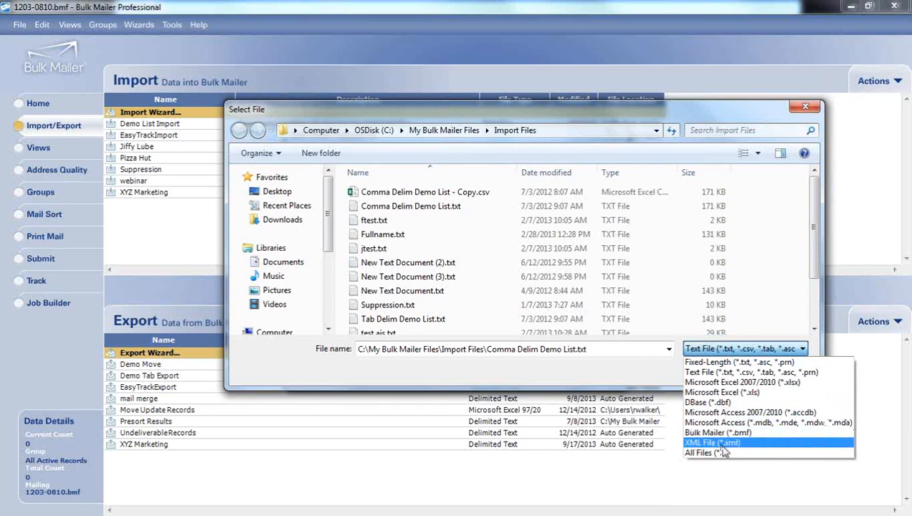
pyautogui.click(624, 369)
pyautogui.click(777, 370)
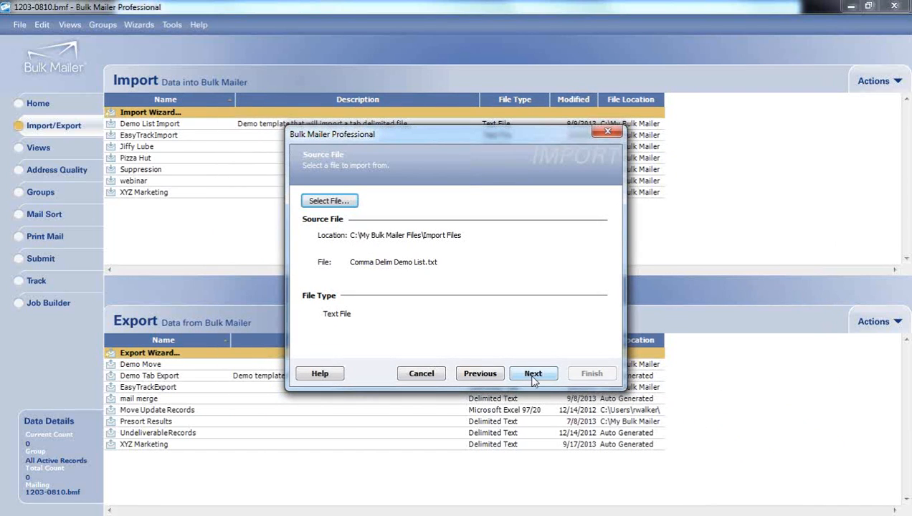
# Step: Accept the delimited format with comma delimiter and double-quote qualifier, treating the first row as data after trying the field-names option
pyautogui.click(531, 377)
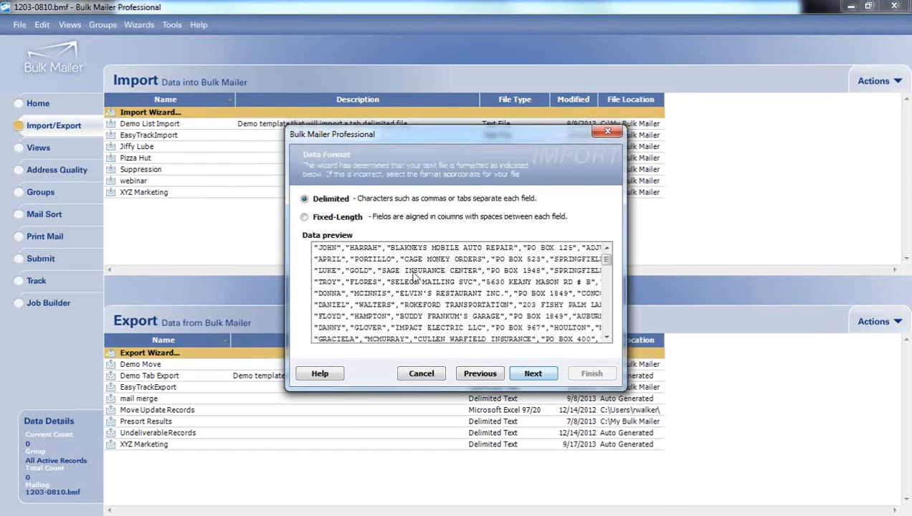
pyautogui.click(533, 374)
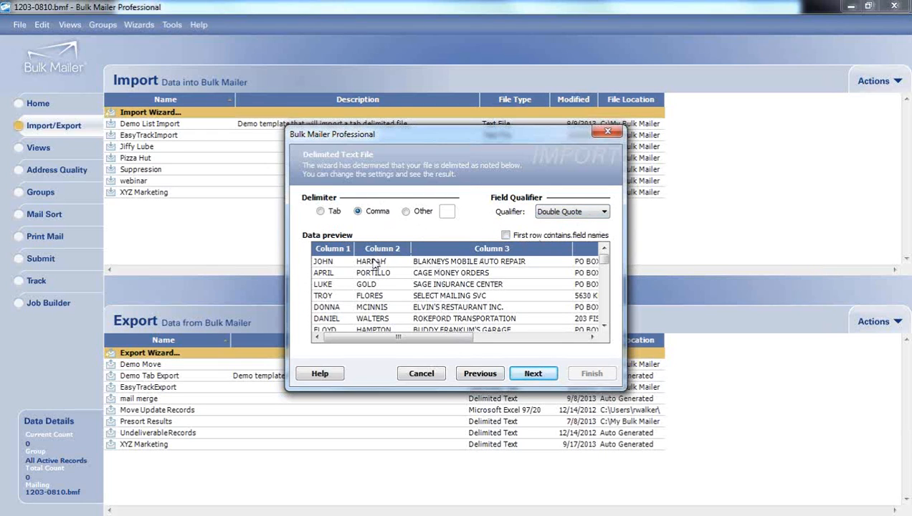
pyautogui.click(505, 236)
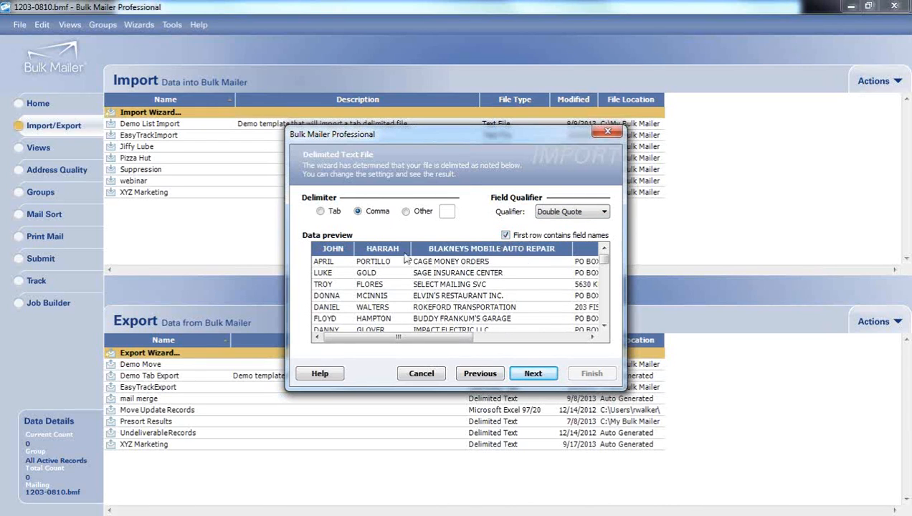
pyautogui.click(506, 236)
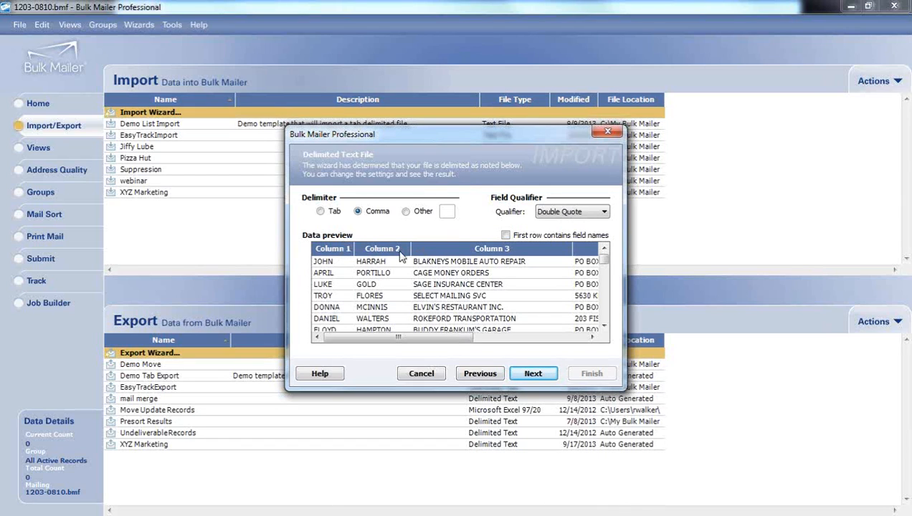
pyautogui.click(534, 373)
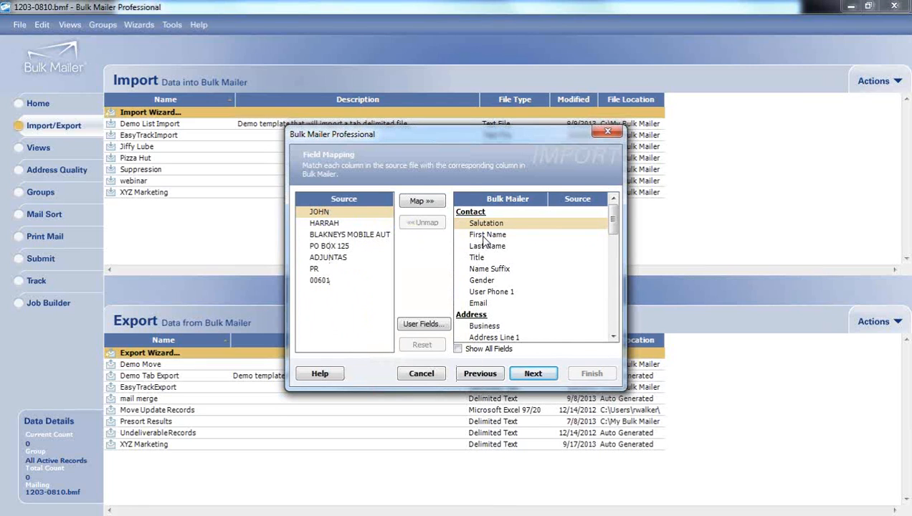
# Step: Map source columns 1 to 4 to First Name, Last Name, Business and Address Line 1
pyautogui.click(477, 237)
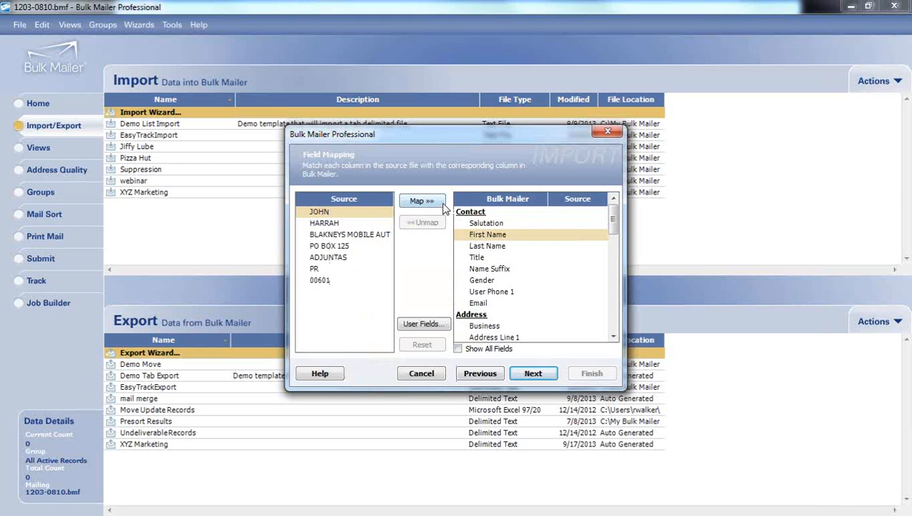
pyautogui.click(422, 202)
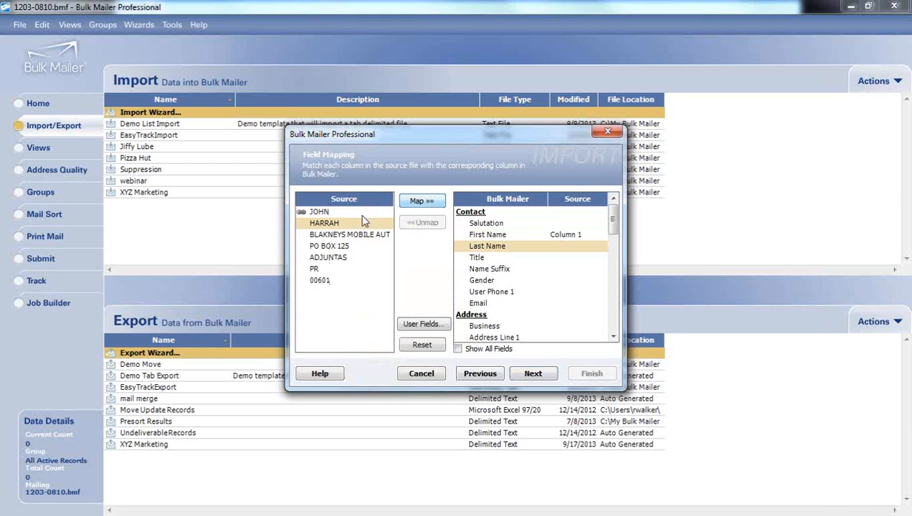
pyautogui.doubleClick(479, 248)
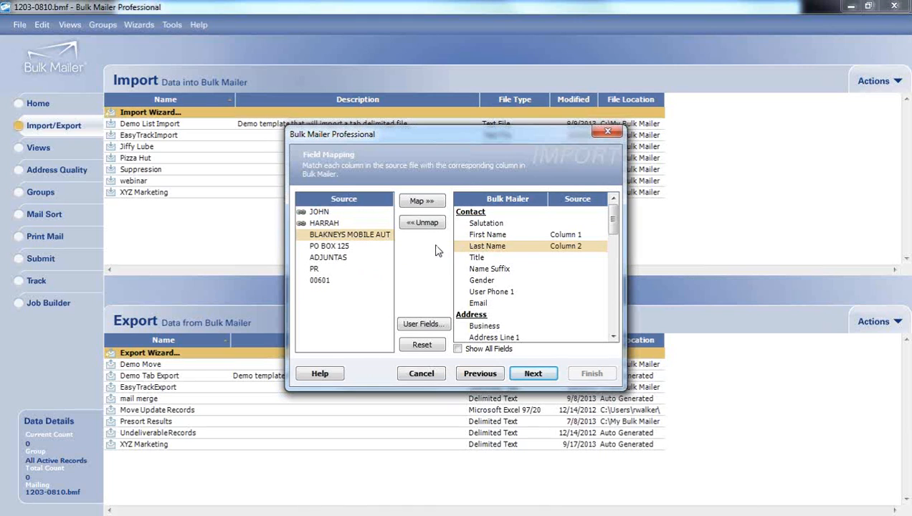
pyautogui.click(613, 337)
pyautogui.click(613, 337)
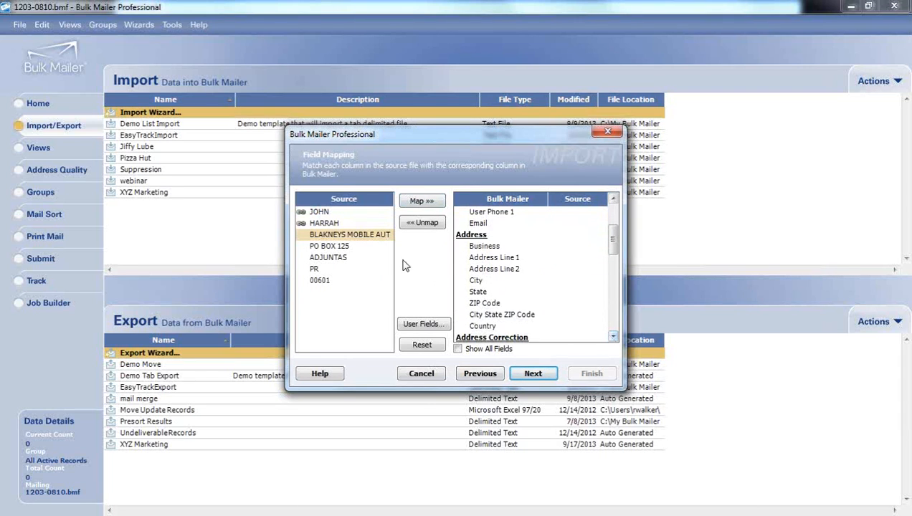
pyautogui.doubleClick(488, 248)
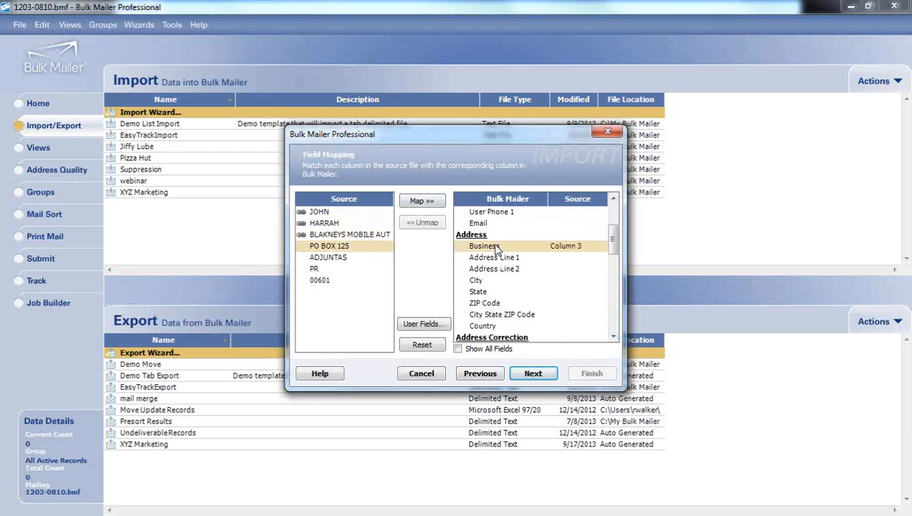
pyautogui.doubleClick(490, 258)
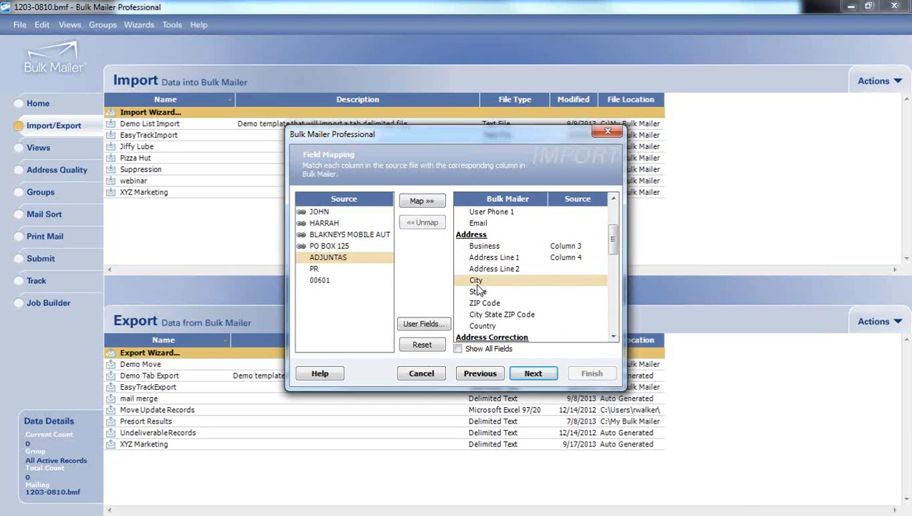
# Step: Map source columns 5, 6 and 7 to the City, State and ZIP Code fields
pyautogui.doubleClick(476, 281)
pyautogui.doubleClick(478, 292)
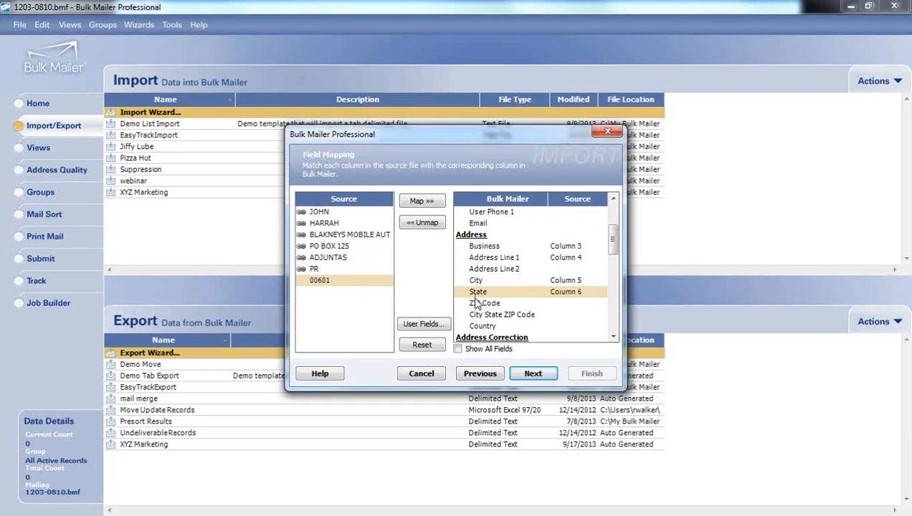
pyautogui.doubleClick(476, 303)
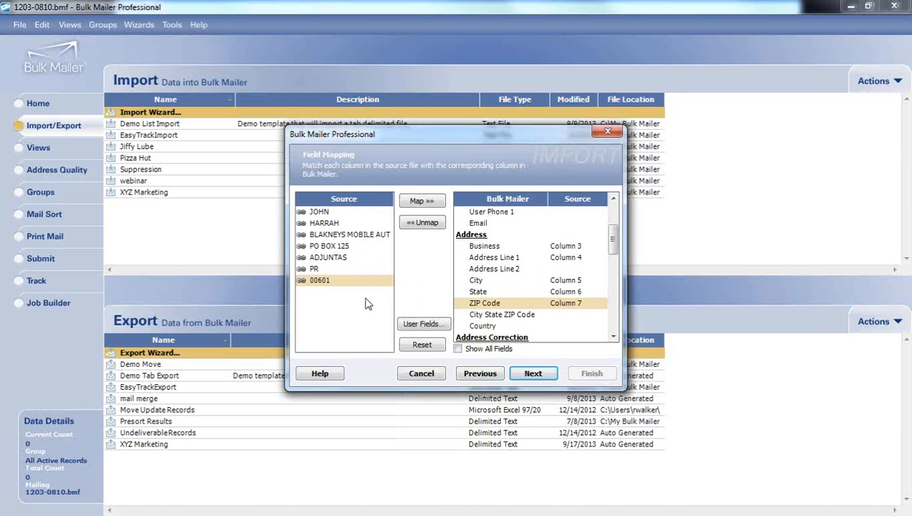
# Step: Examine the remaining destination fields, including user fields and record attributes, with all fields shown
pyautogui.moveTo(613, 242); pyautogui.dragTo(574, 288)
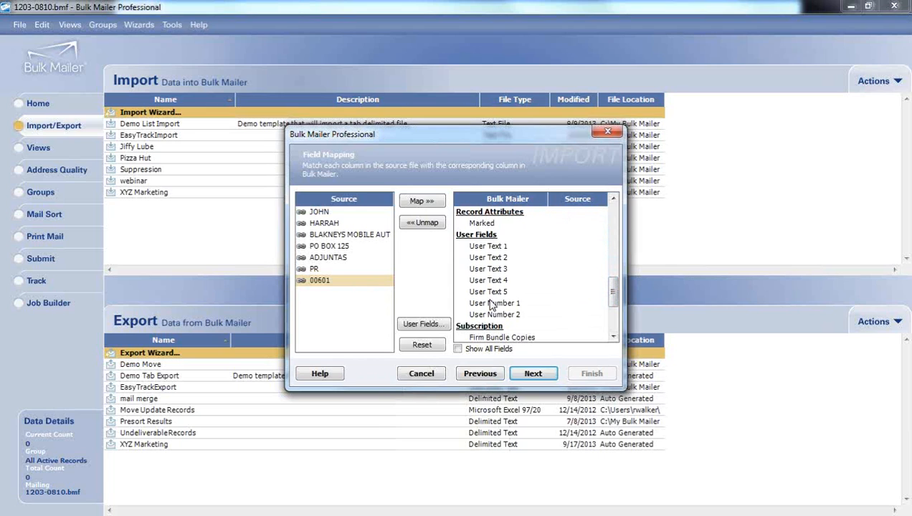
pyautogui.click(458, 349)
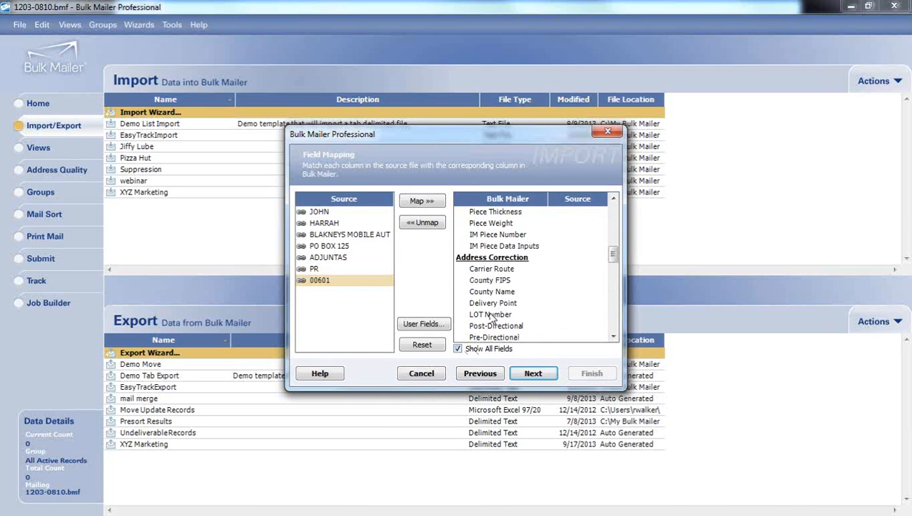
pyautogui.scroll(1, 615, 262)
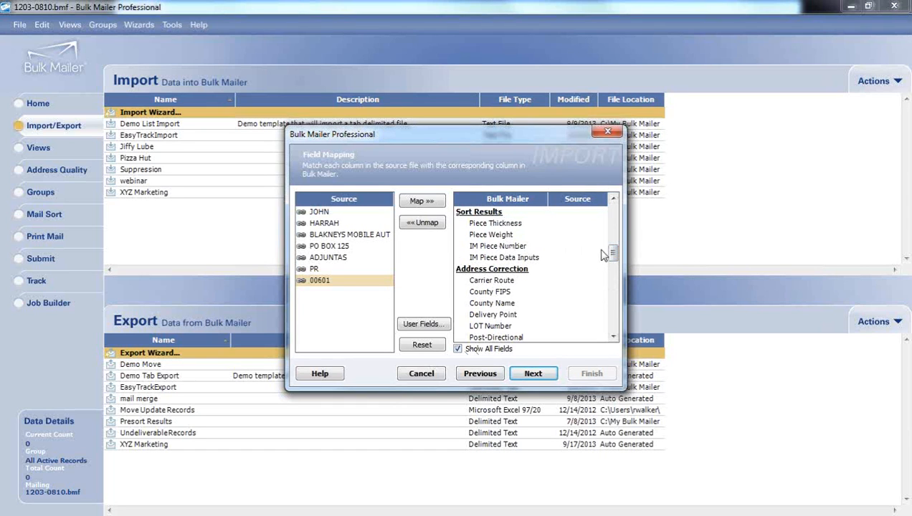
pyautogui.moveTo(612, 249); pyautogui.dragTo(598, 285)
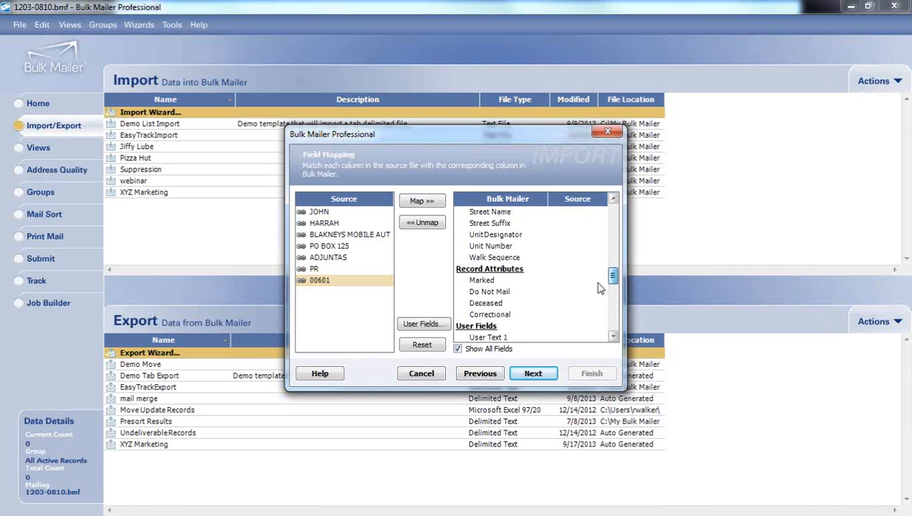
# Step: Save the import settings as a new template named demo2, run the import and close its progress report
pyautogui.click(551, 375)
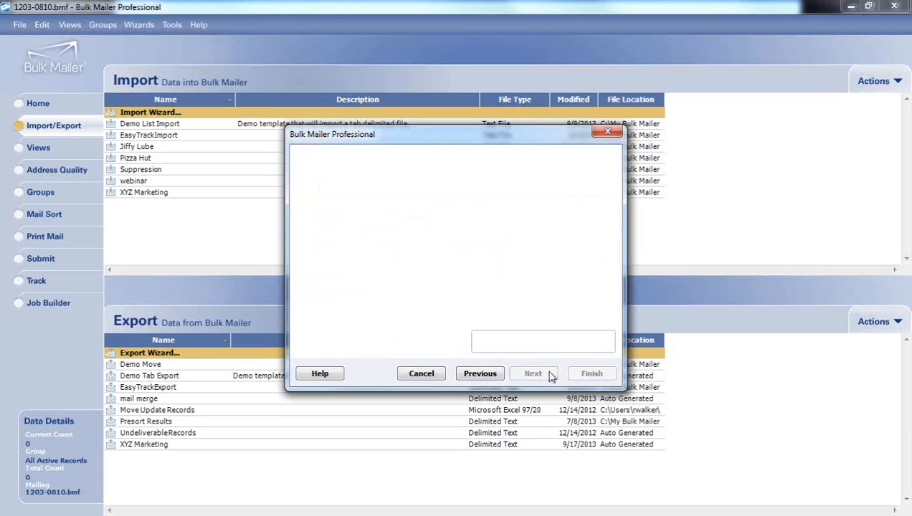
pyautogui.click(483, 305)
pyautogui.click(480, 319)
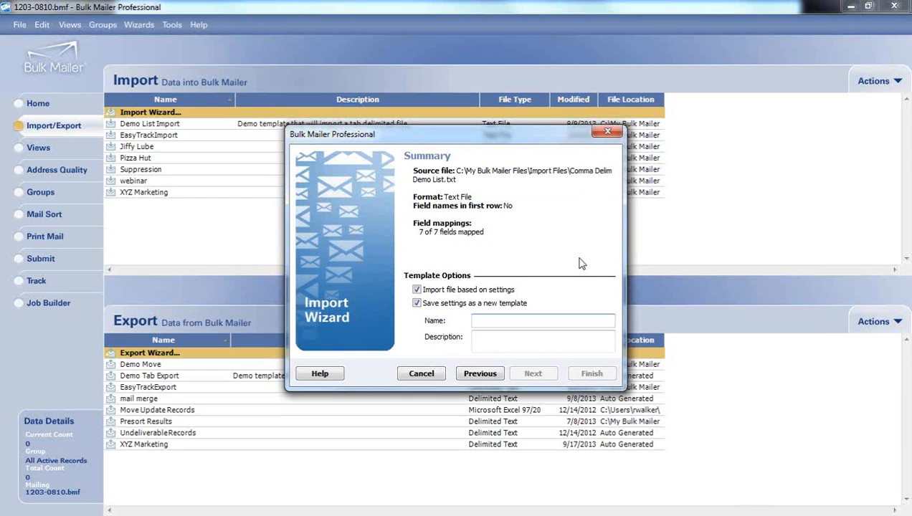
pyautogui.write('oemo2')
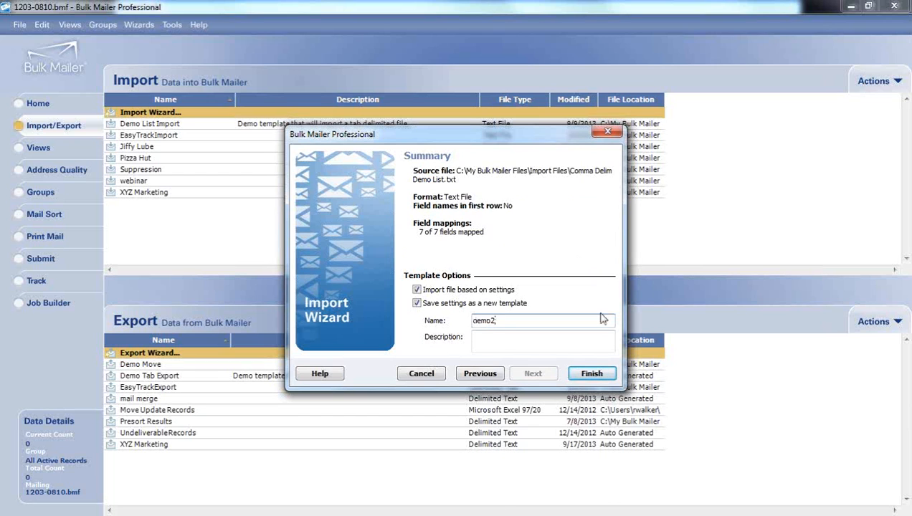
pyautogui.click(592, 373)
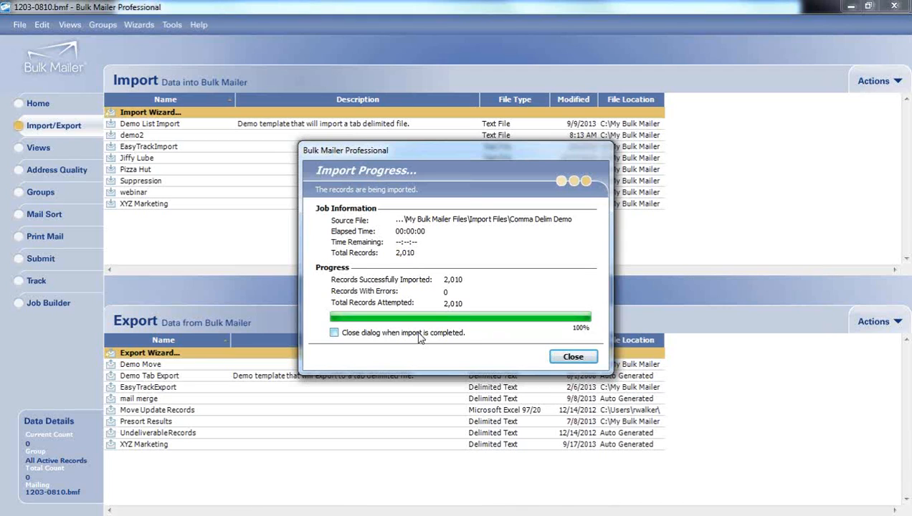
pyautogui.click(572, 357)
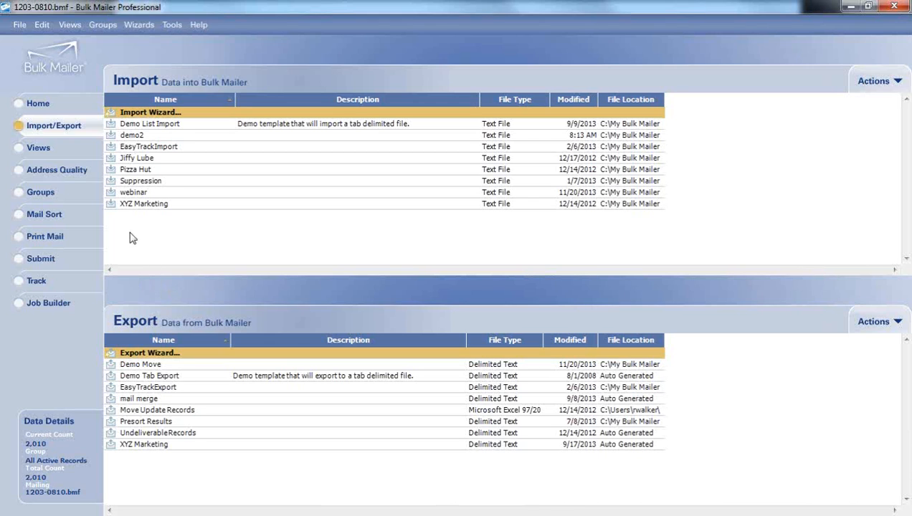
# Step: View the imported records in the Basic Address list, check the first record's details and return to the list
pyautogui.click(72, 155)
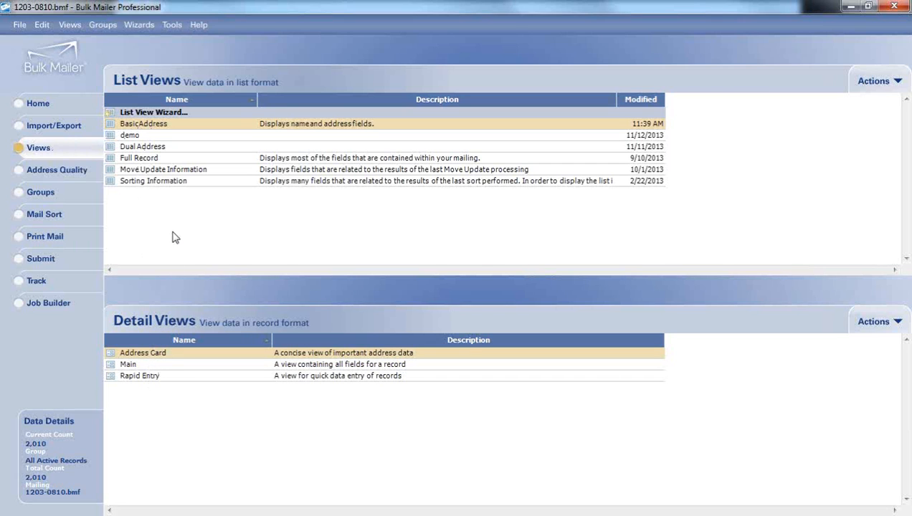
pyautogui.doubleClick(146, 126)
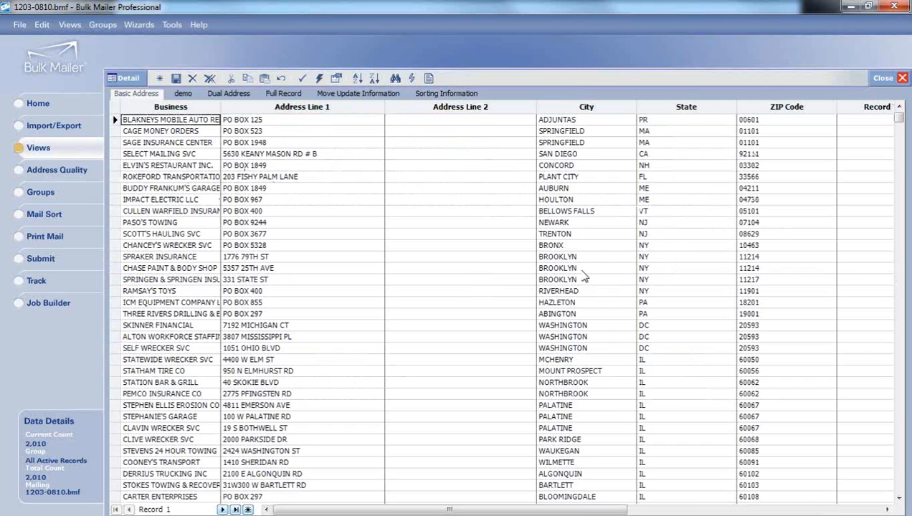
pyautogui.click(115, 76)
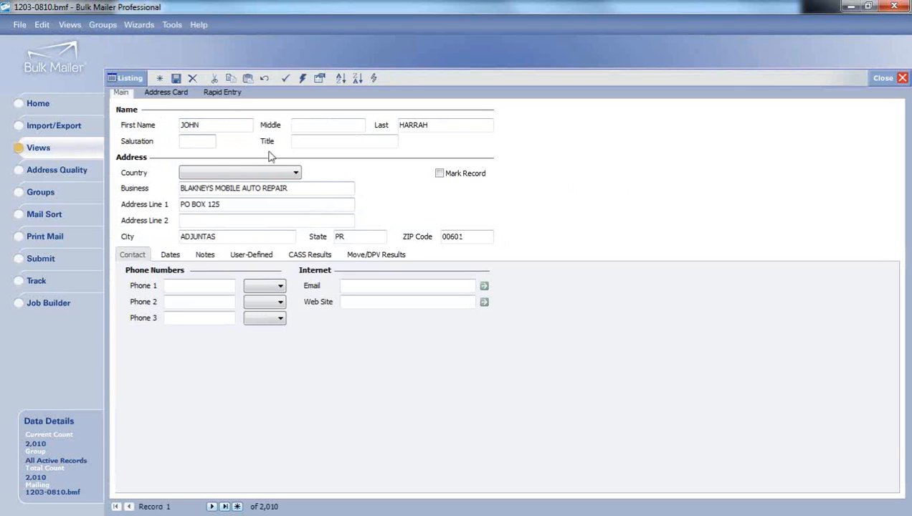
pyautogui.click(131, 78)
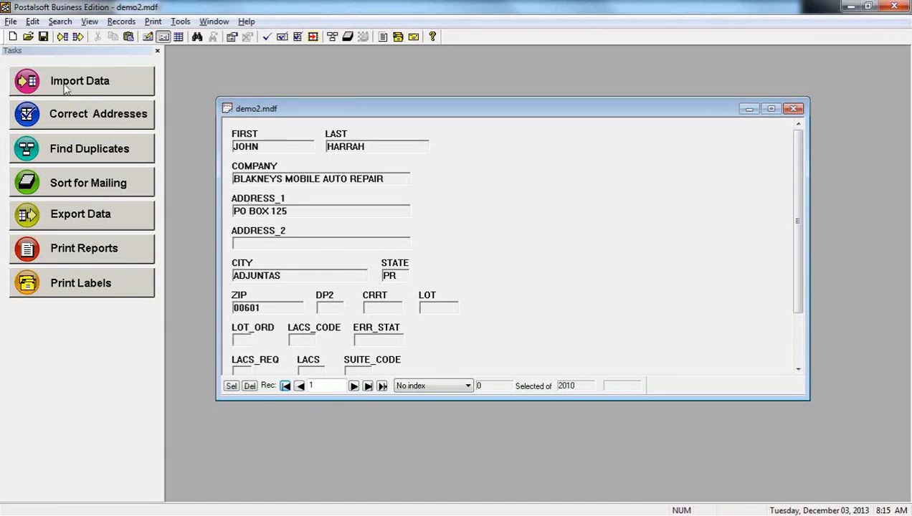
# Step: Open the address correction settings for demo2.mdf, declining the database backup
pyautogui.click(84, 121)
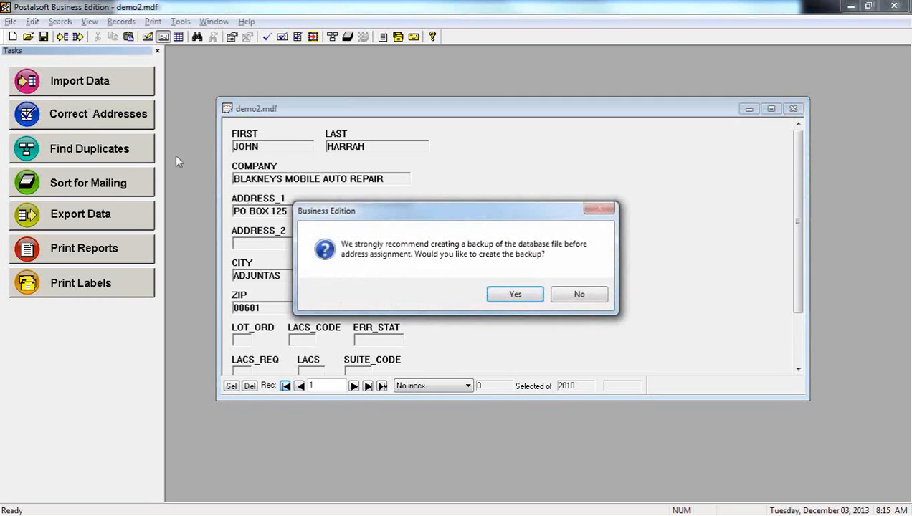
pyautogui.click(574, 295)
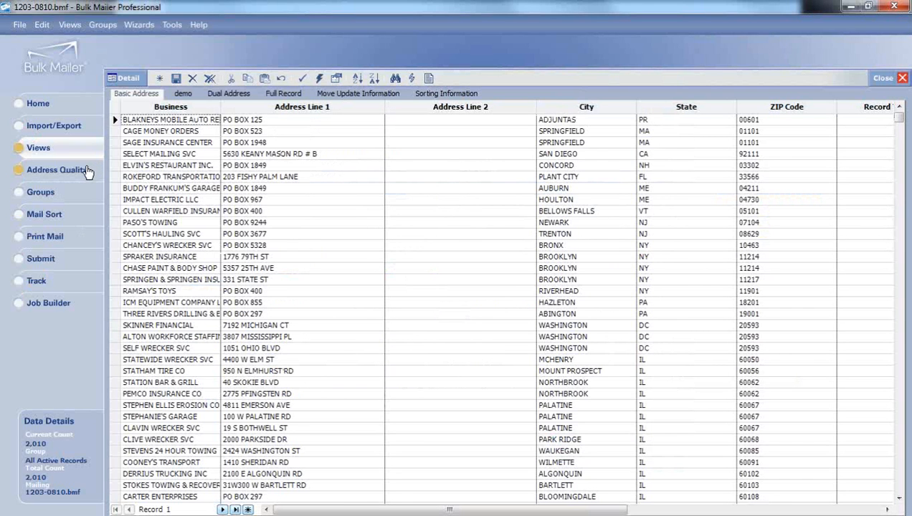
# Step: Switch to Bulk Mailer and run Address Correction on all records, with Line-of-Travel lookup and mixed casing
pyautogui.click(84, 171)
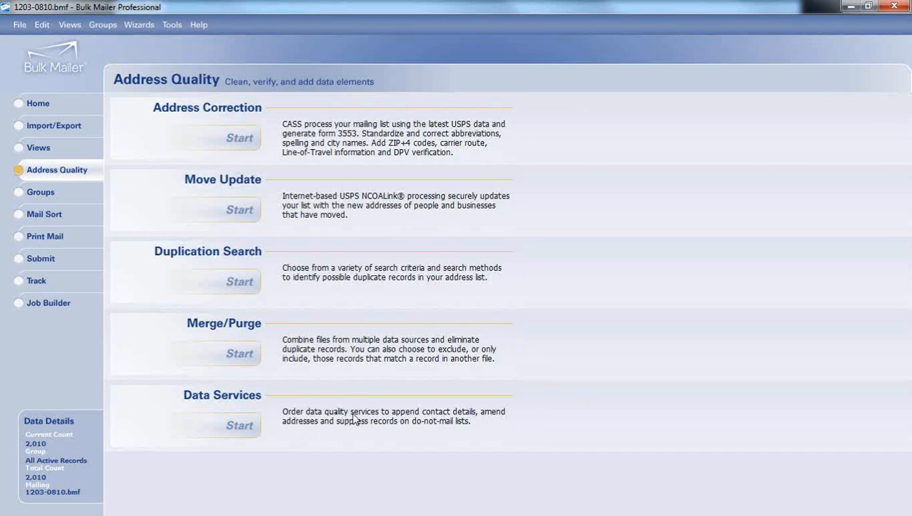
pyautogui.click(240, 141)
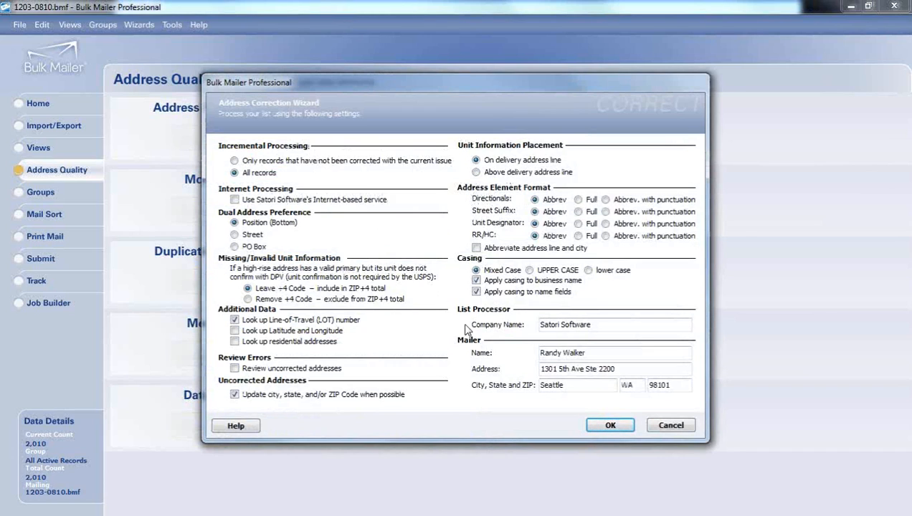
pyautogui.click(605, 426)
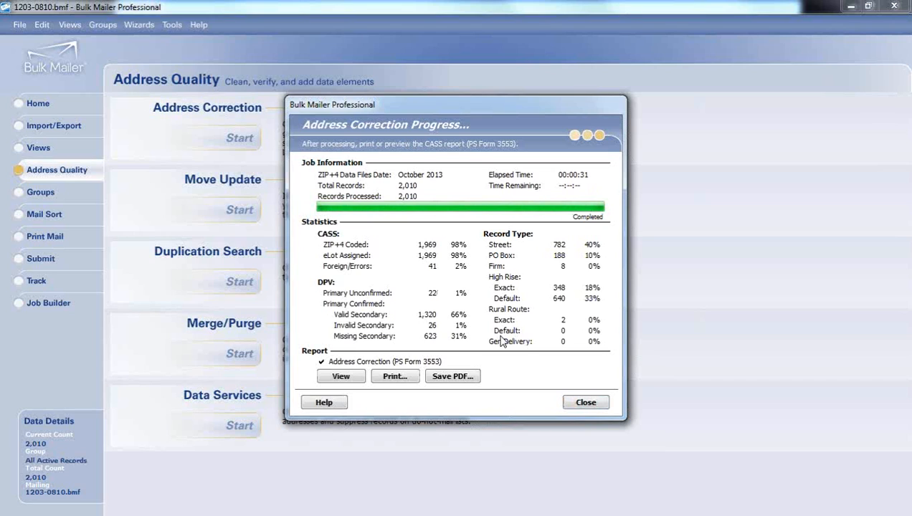
# Step: Read the CASS Summary Report through to its statistical summary and close the preview and the Address Correction progress window
pyautogui.click(347, 377)
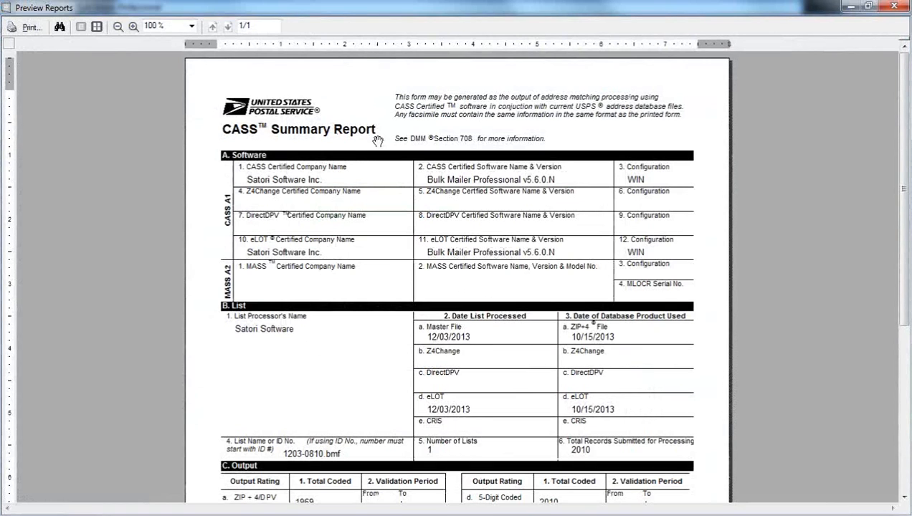
pyautogui.scroll(-5, 533, 281)
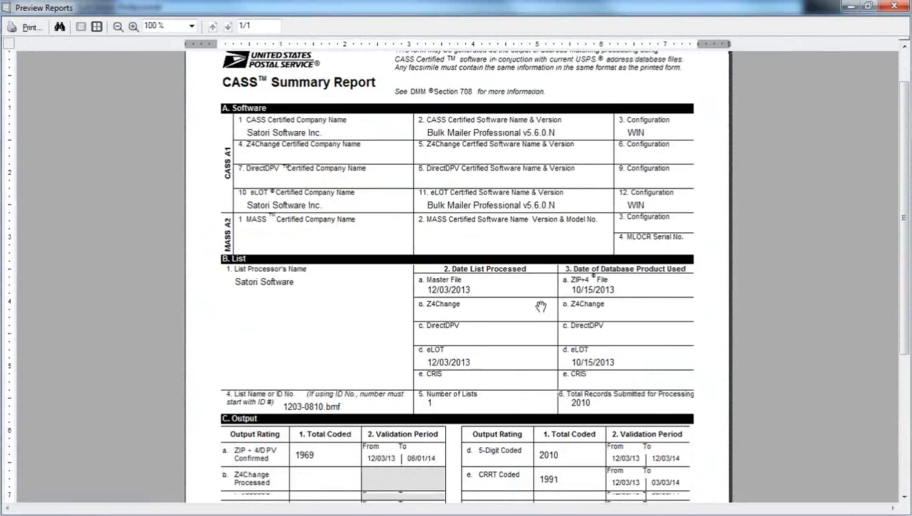
pyautogui.scroll(-3, 454, 356)
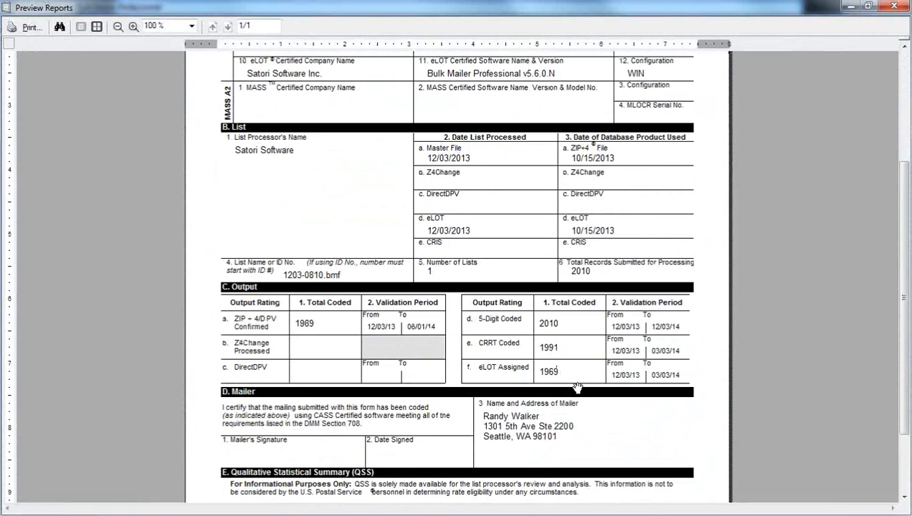
pyautogui.scroll(-2, 581, 397)
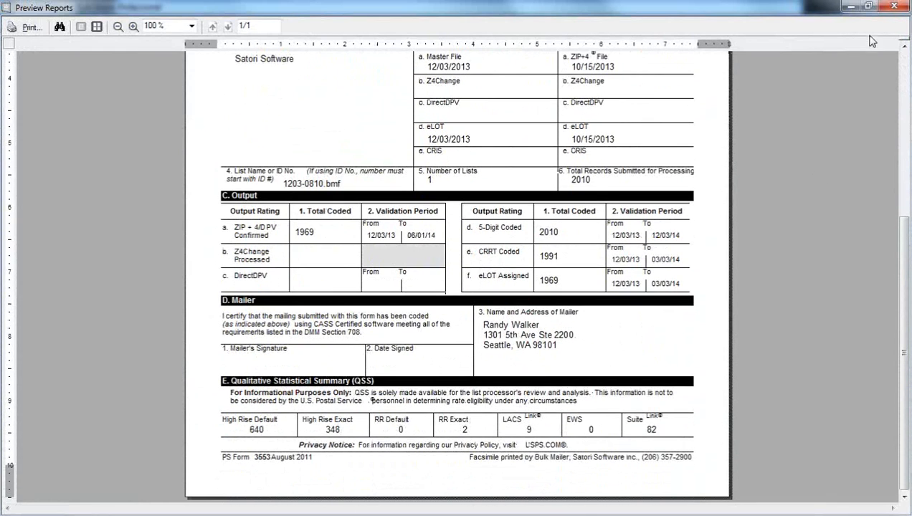
pyautogui.click(895, 7)
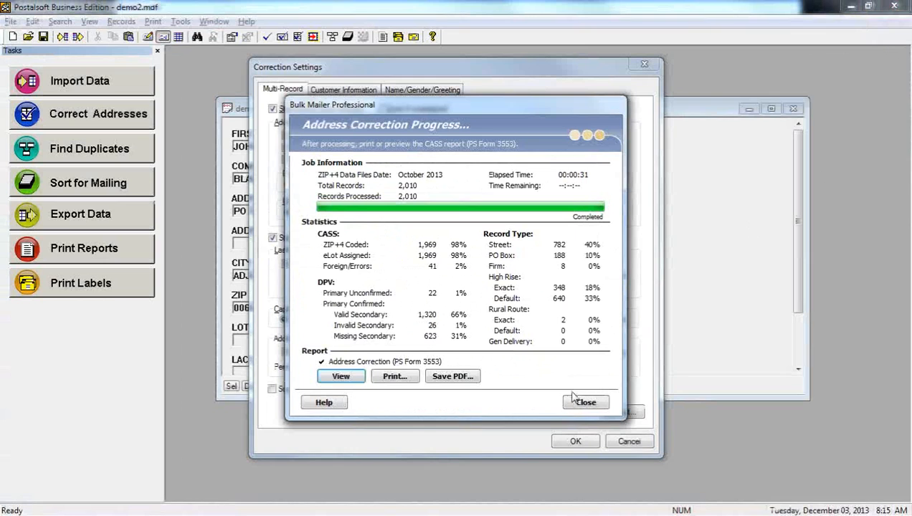
pyautogui.click(586, 403)
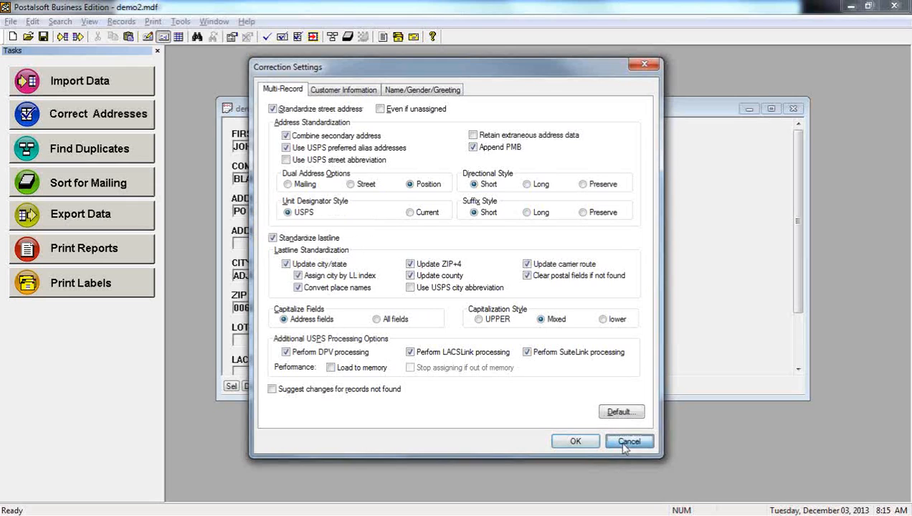
# Step: Cancel the Correction Settings in Postalsoft Business Edition and open the Extended Services provider choices
pyautogui.click(622, 442)
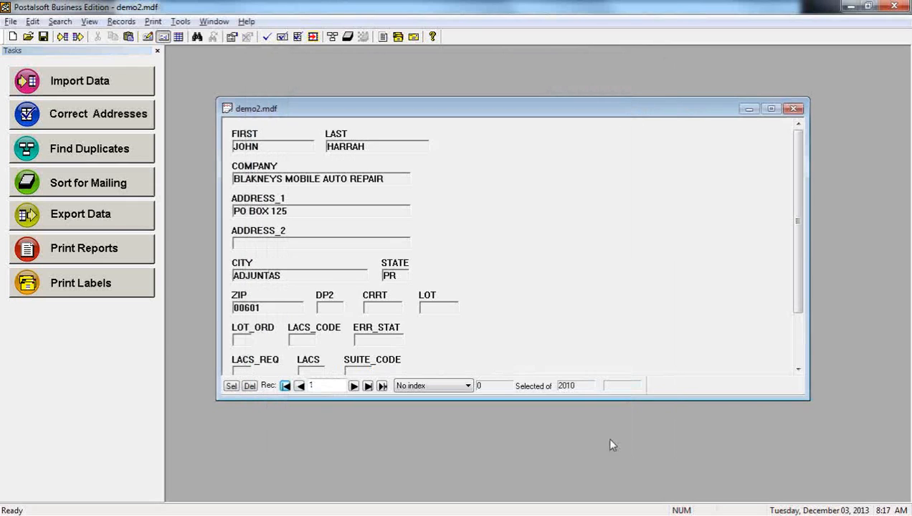
pyautogui.click(120, 22)
pyautogui.moveTo(174, 22)
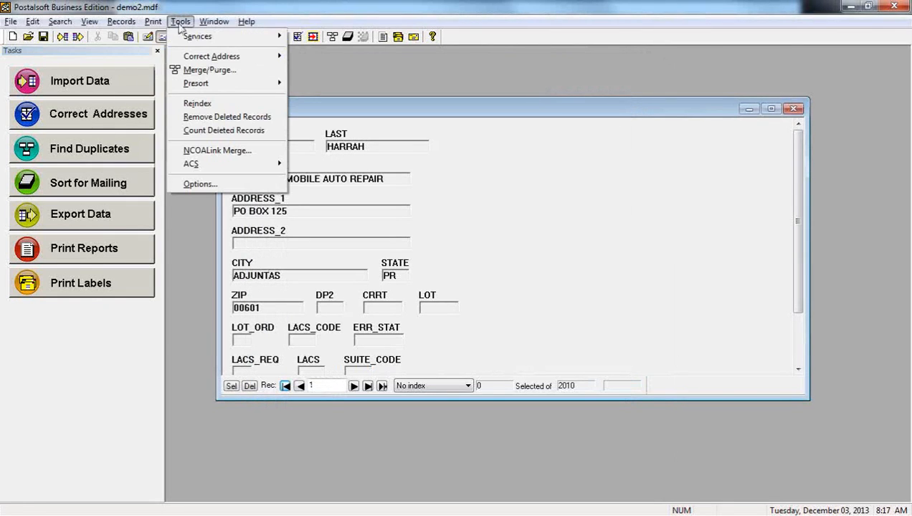
pyautogui.moveTo(192, 37)
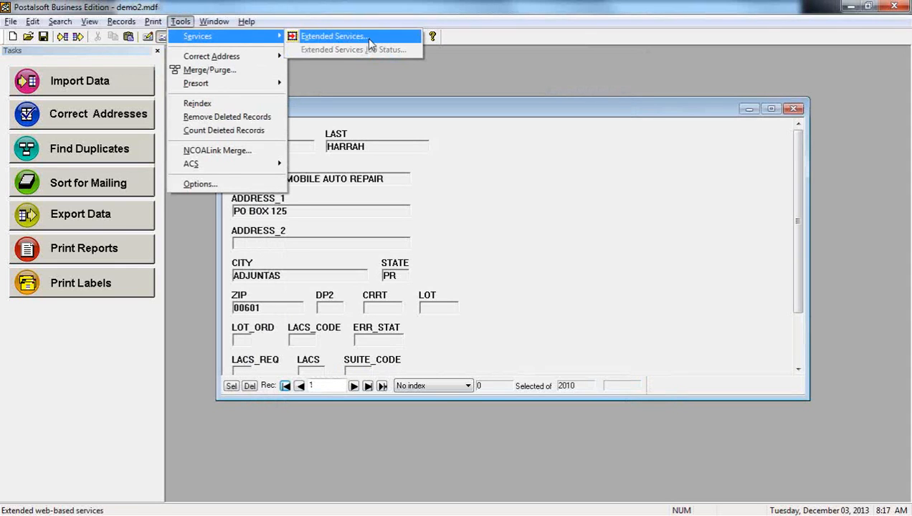
pyautogui.click(334, 36)
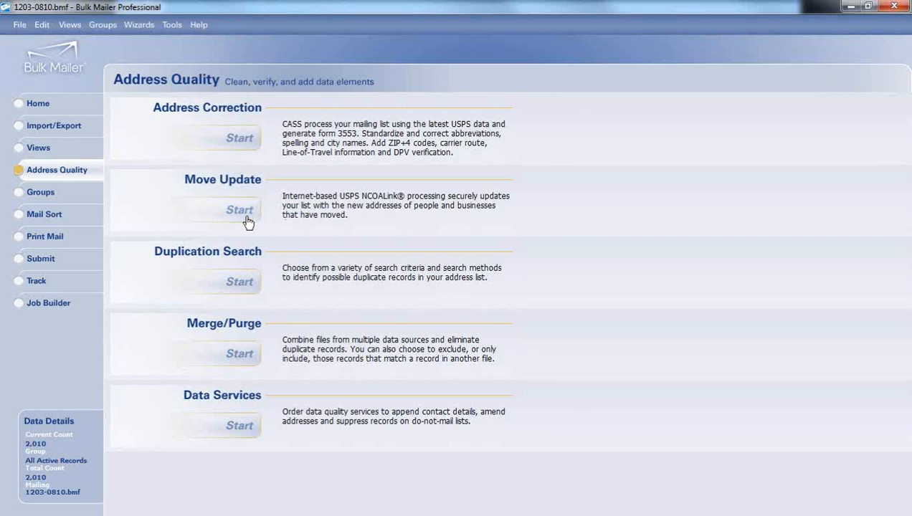
# Step: Start a Move Update in Bulk Mailer with Process List, business, individual and family matching, and common last name search
pyautogui.click(241, 210)
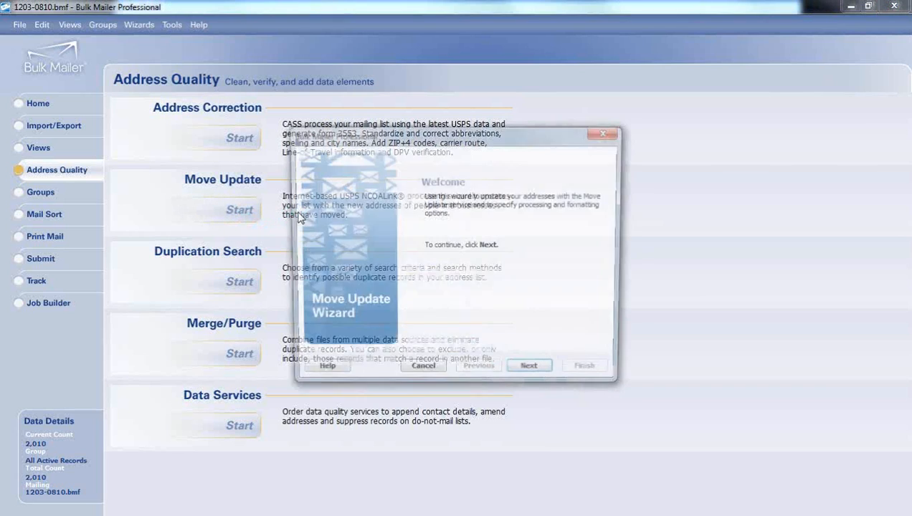
pyautogui.click(526, 377)
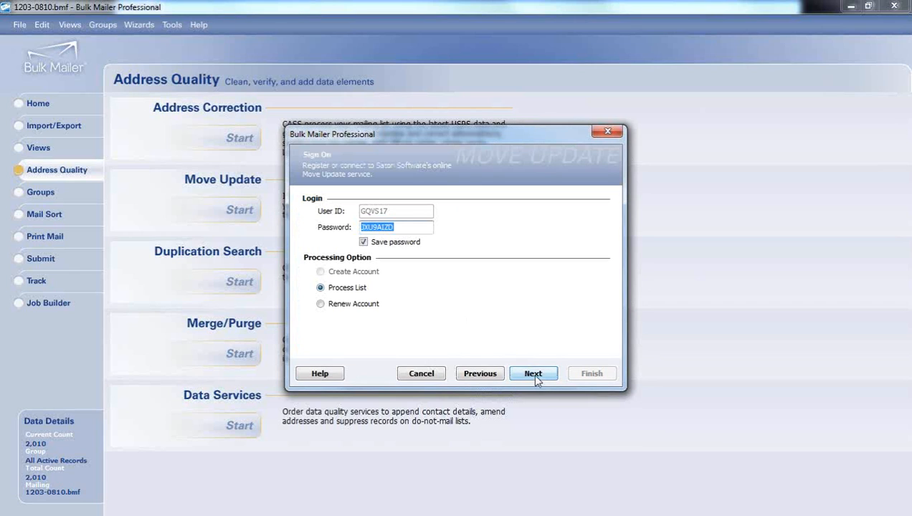
pyautogui.click(534, 377)
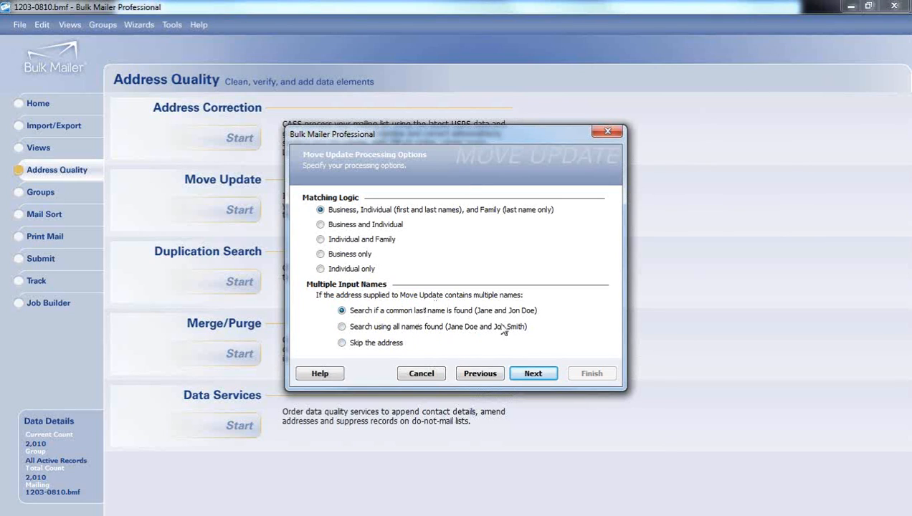
pyautogui.click(534, 373)
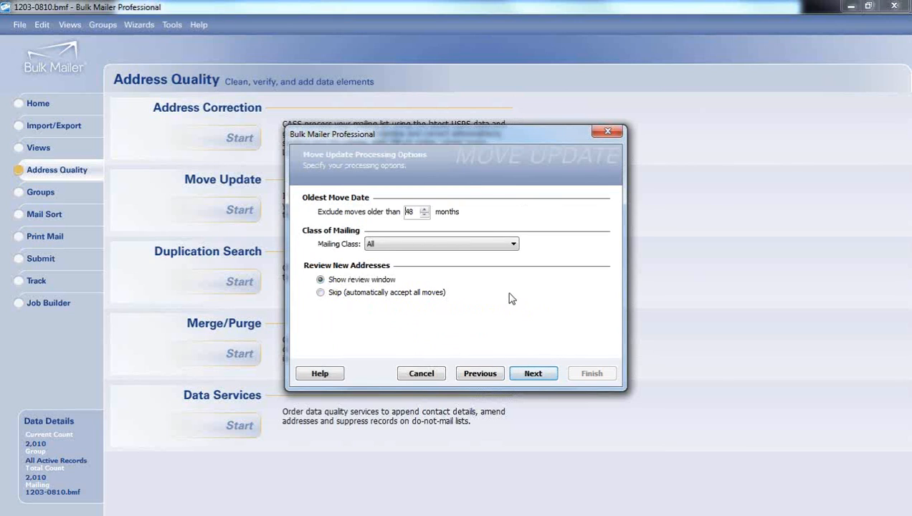
# Step: Run the Move Update with a 48-month move limit, all mailing classes, the review window shown and the default formatting options
pyautogui.click(425, 215)
pyautogui.click(425, 215)
pyautogui.click(507, 244)
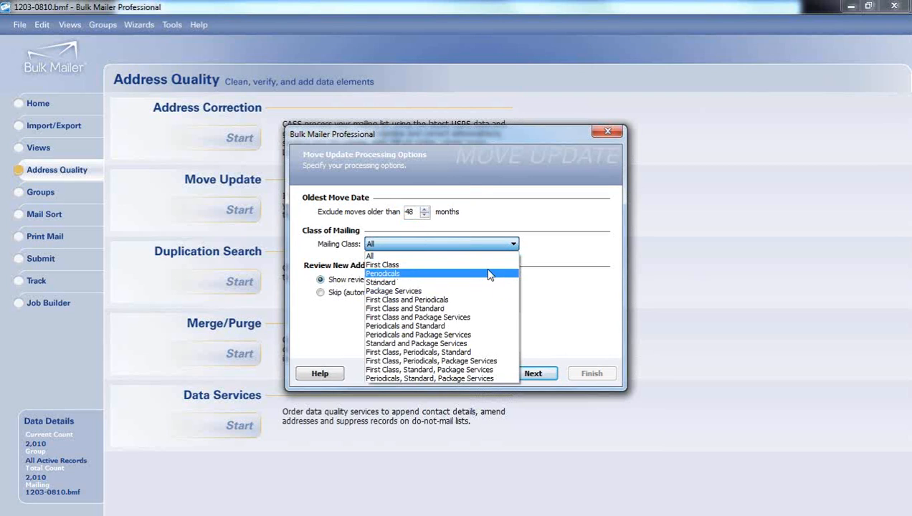
pyautogui.click(481, 256)
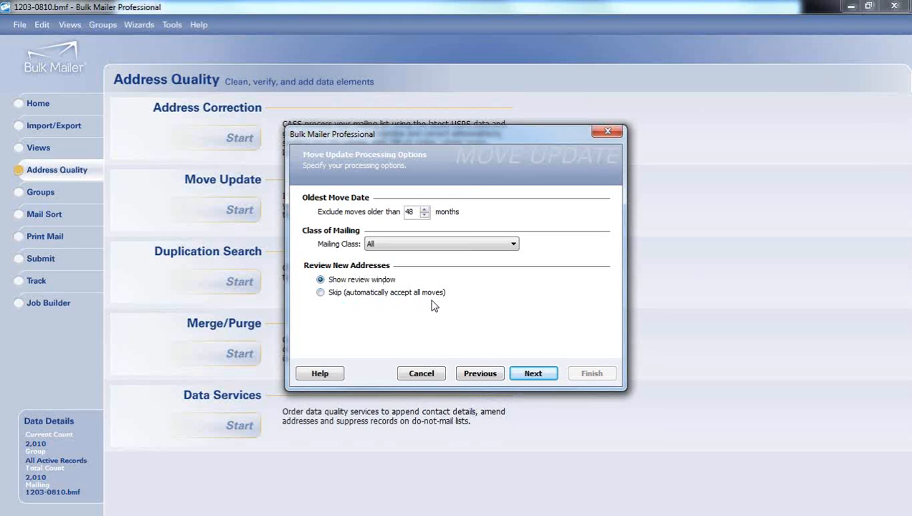
pyautogui.click(542, 376)
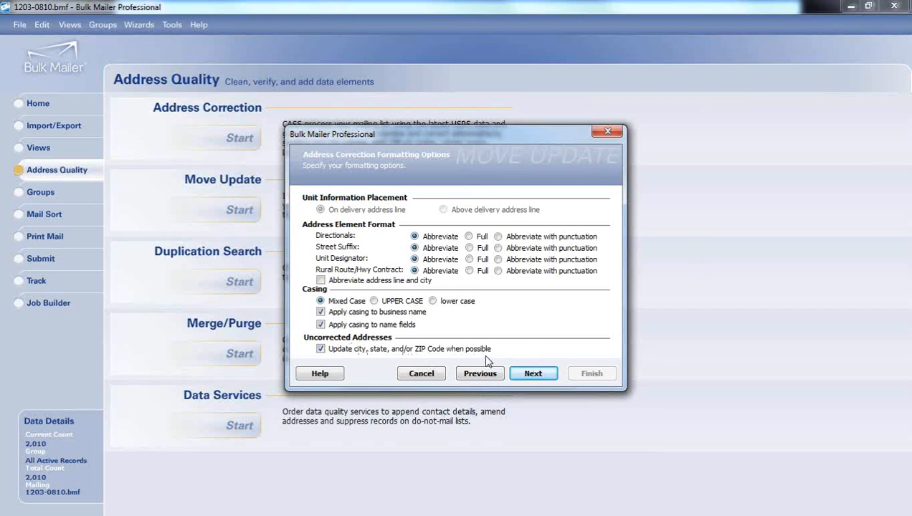
pyautogui.click(533, 373)
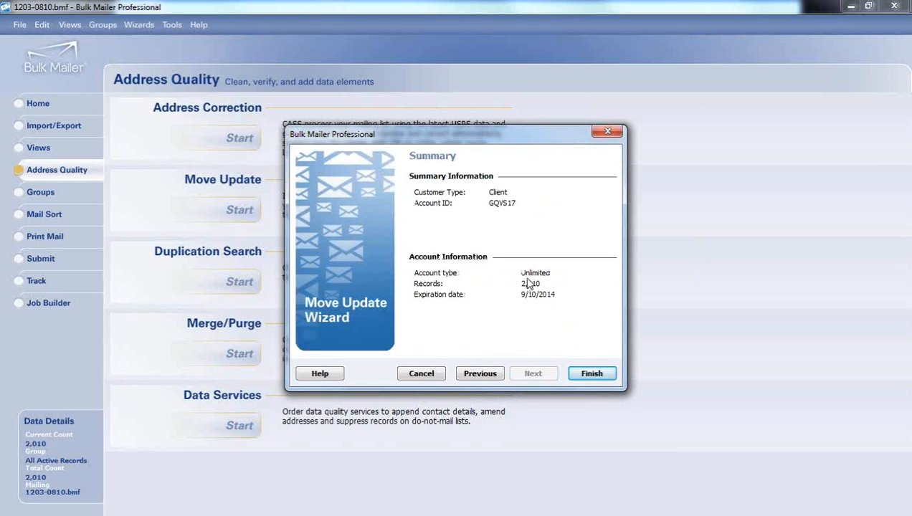
pyautogui.click(591, 374)
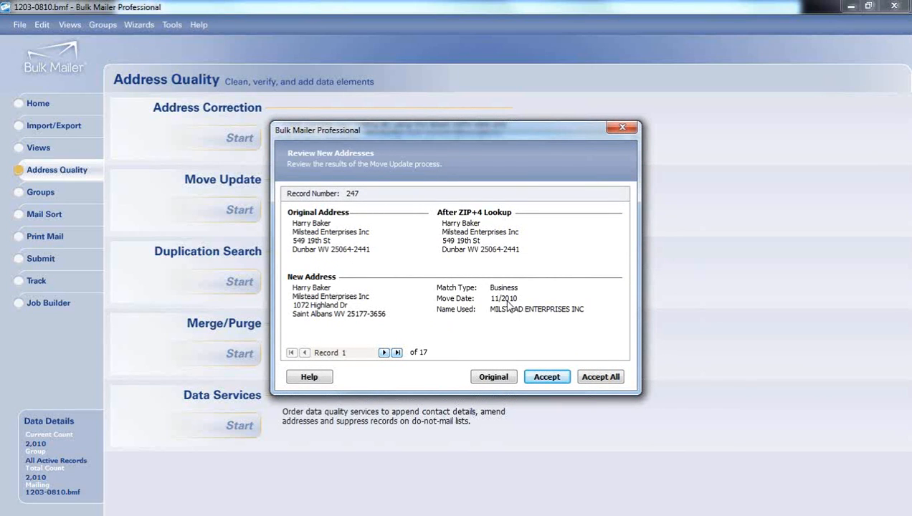
# Step: Accept the first two new addresses individually, and accept all the remaining ones together
pyautogui.click(534, 377)
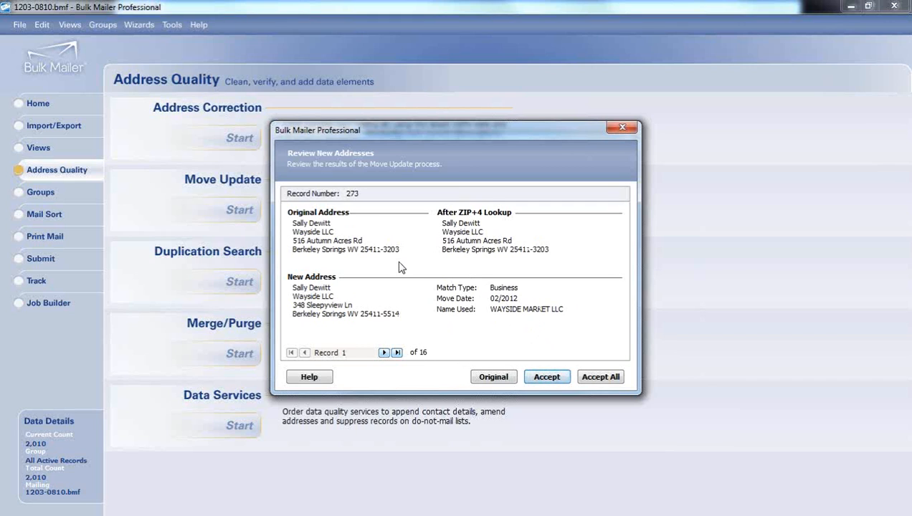
pyautogui.click(542, 376)
pyautogui.click(598, 378)
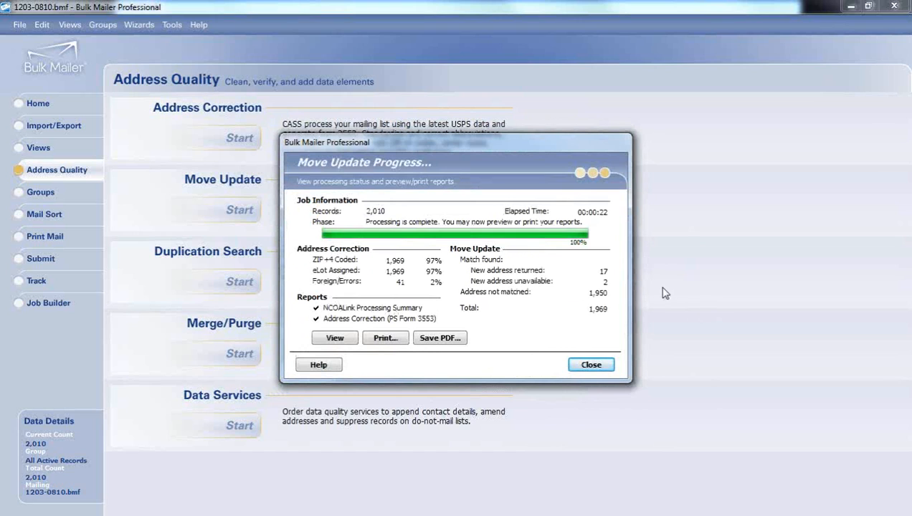
# Step: Examine the CASS Summary Report and the NCOALink Processing Summary Report down to its match and move type tables
pyautogui.click(335, 337)
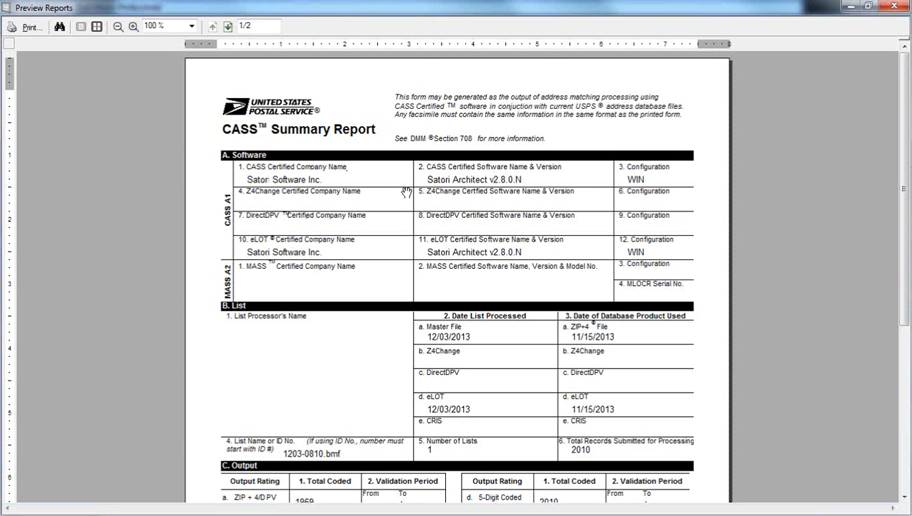
pyautogui.click(227, 27)
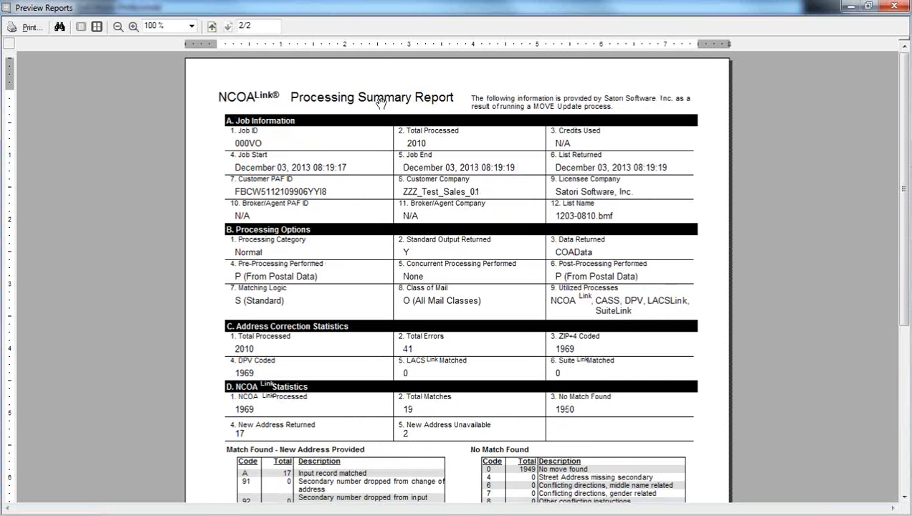
pyautogui.scroll(-1, 364, 132)
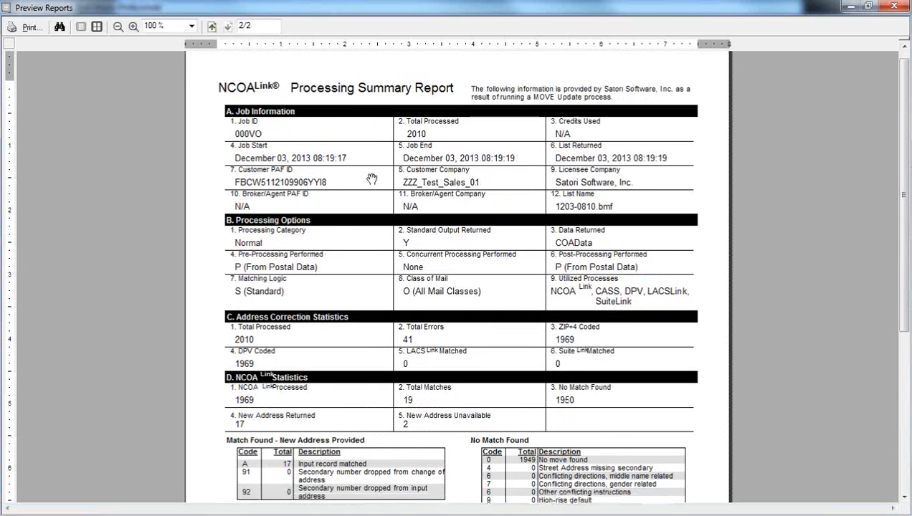
pyautogui.scroll(-1, 372, 183)
pyautogui.scroll(-5, 372, 188)
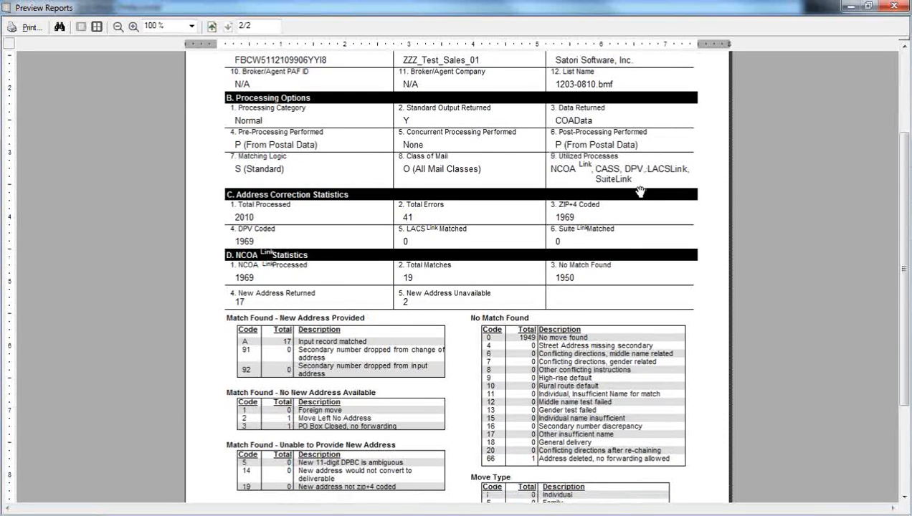
pyautogui.scroll(-3, 638, 191)
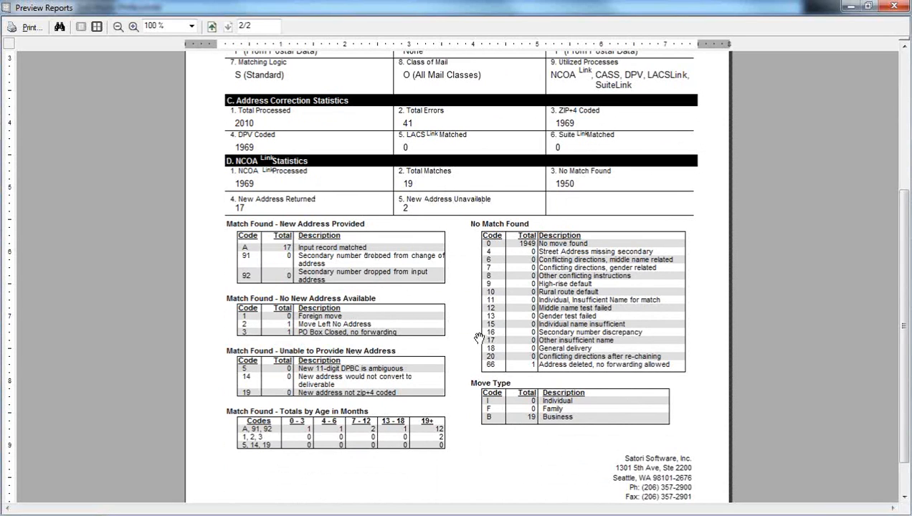
pyautogui.scroll(-1, 477, 339)
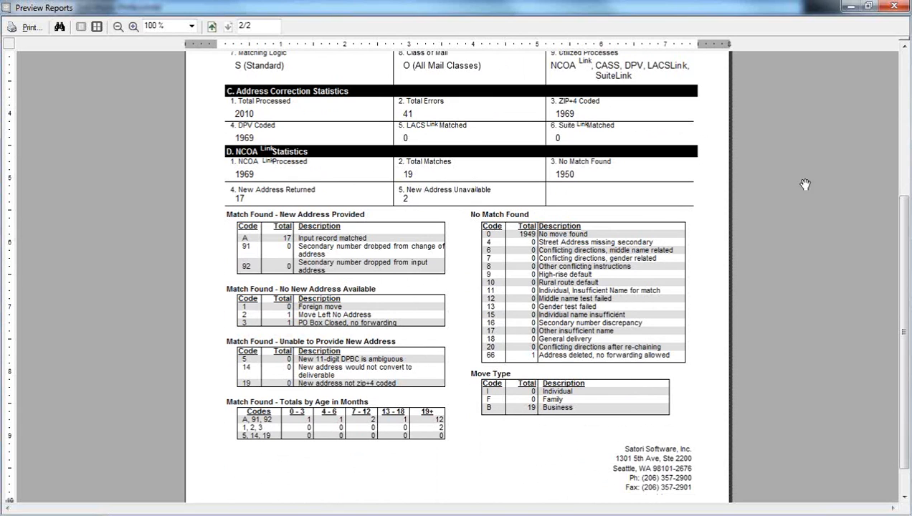
# Step: Close the report preview and Move Update progress window, and cancel the Extended Service Providers dialog in Postalsoft Business Edition
pyautogui.click(898, 8)
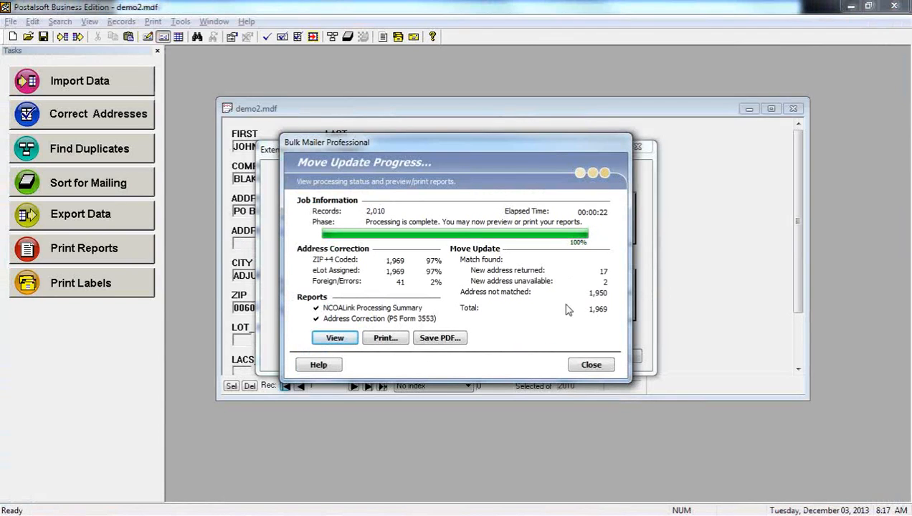
pyautogui.click(595, 370)
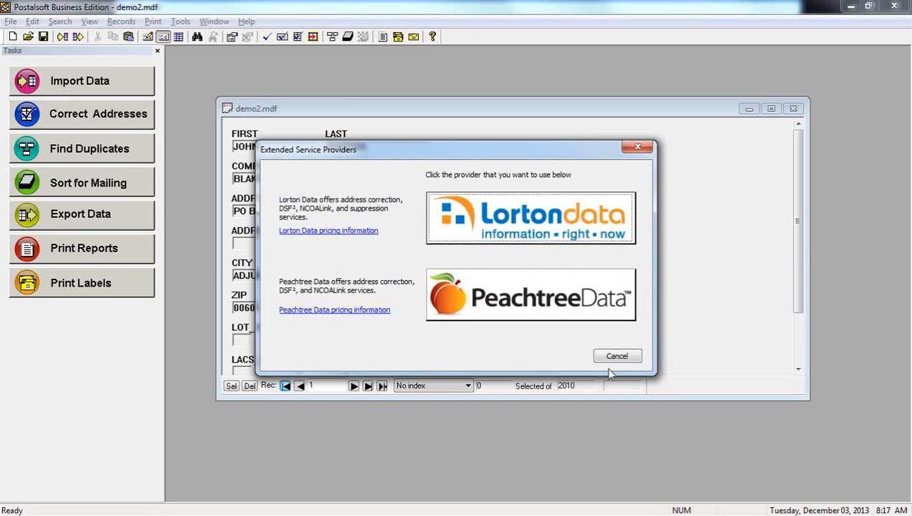
pyautogui.click(618, 356)
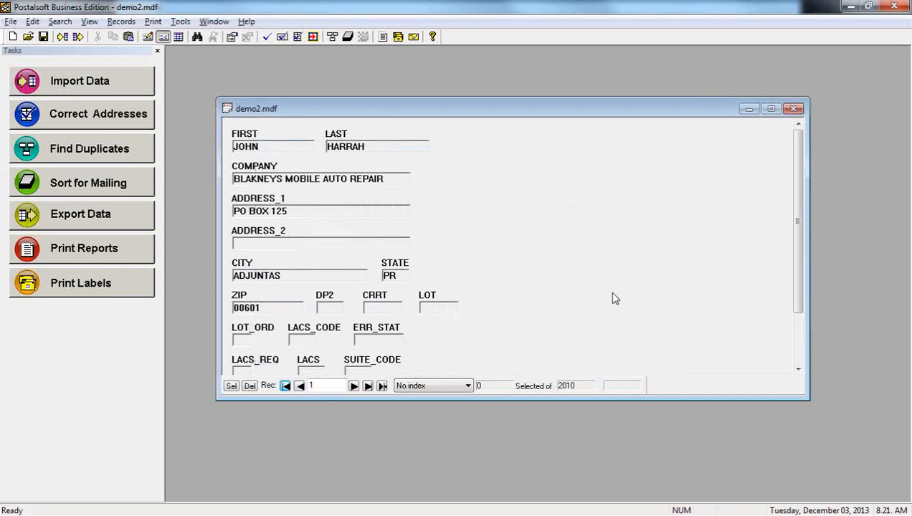
# Step: Set up a Merge/Purge of demo2.mdf using all non-deleted records, the Addr_2 Co-individ Loose.mpr rulebook and the default actions
pyautogui.click(90, 148)
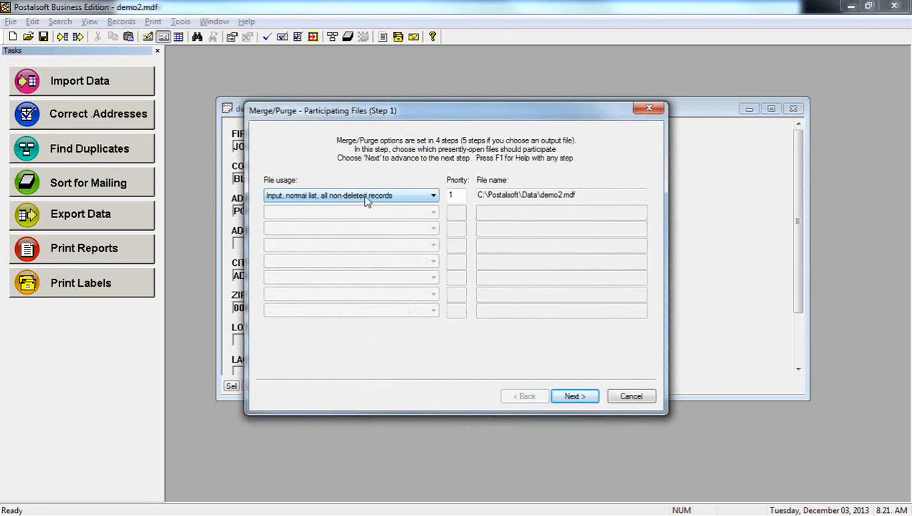
pyautogui.click(342, 198)
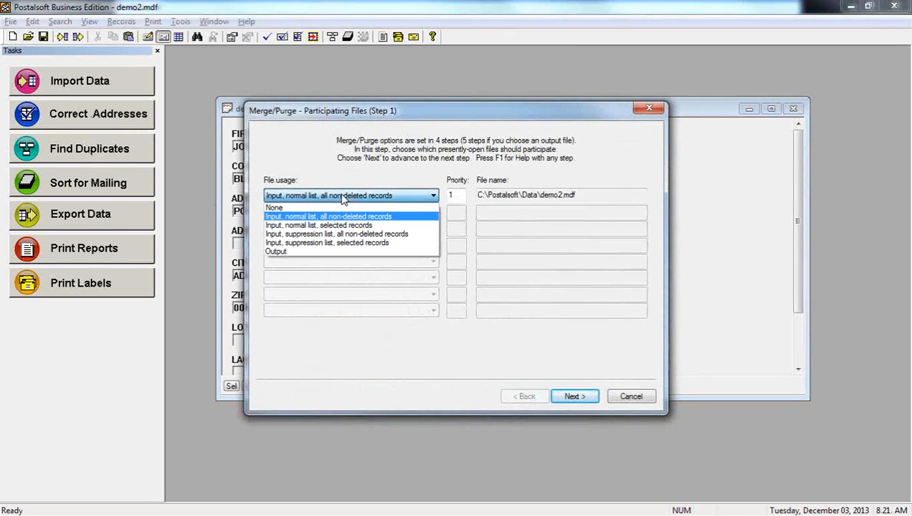
pyautogui.click(342, 198)
pyautogui.click(566, 398)
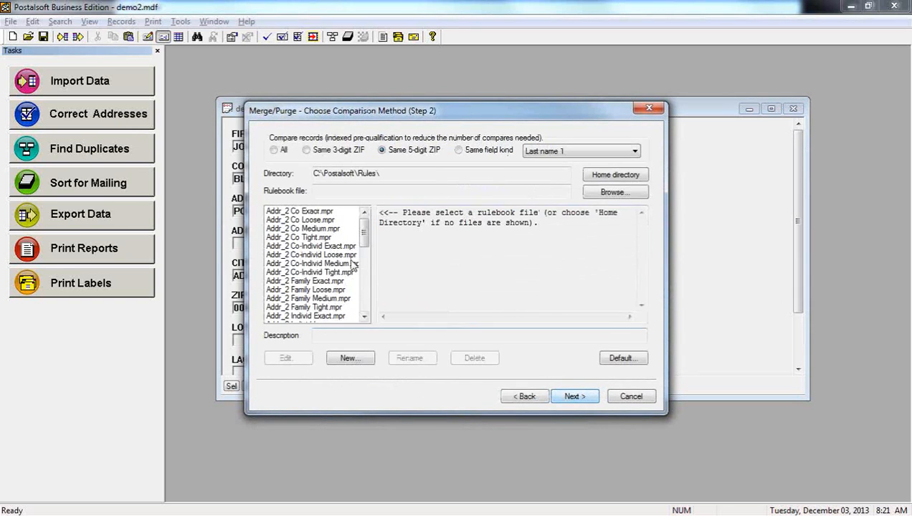
pyautogui.click(316, 255)
pyautogui.click(573, 396)
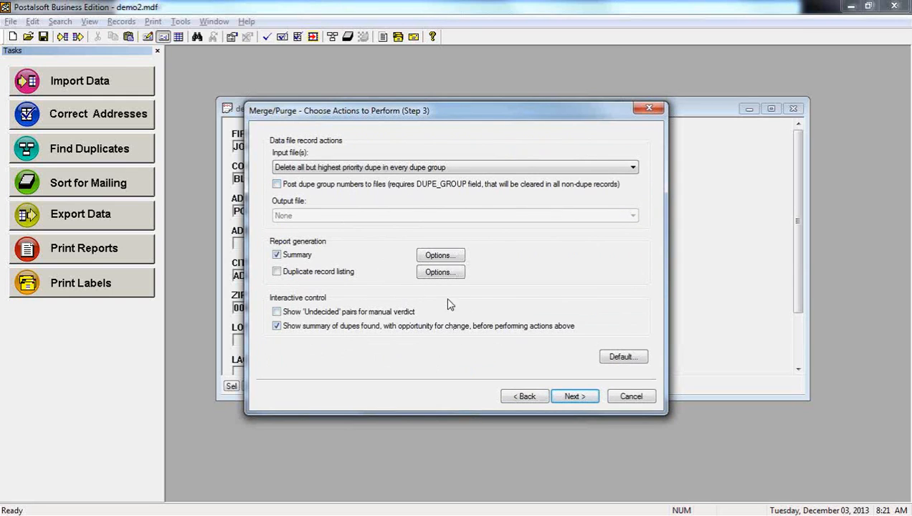
pyautogui.click(564, 396)
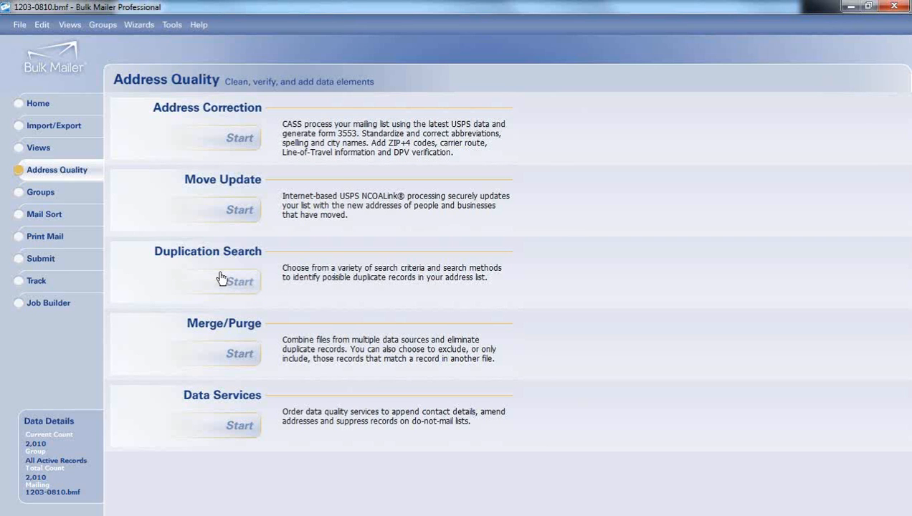
# Step: In Bulk Mailer Professional, start a Duplication Search from the Demo template, comparing ZIP Code, address line, last name and first name
pyautogui.click(241, 287)
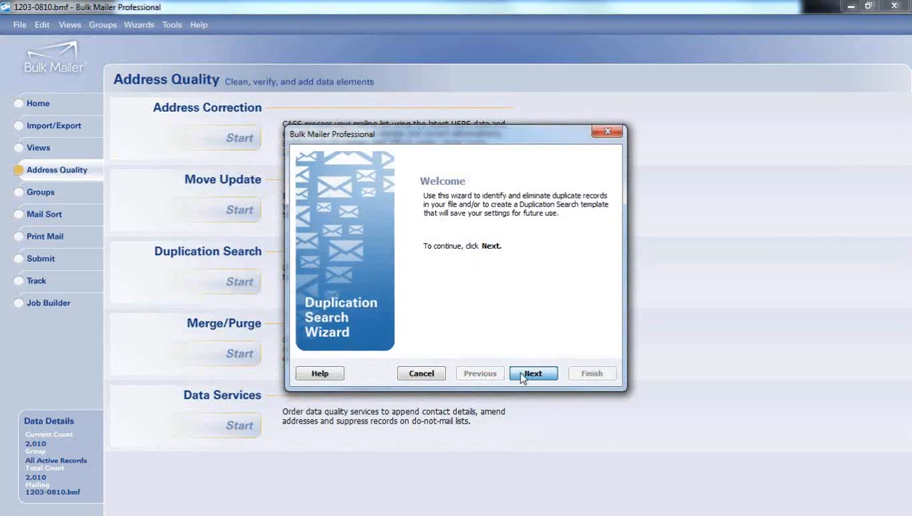
pyautogui.click(530, 373)
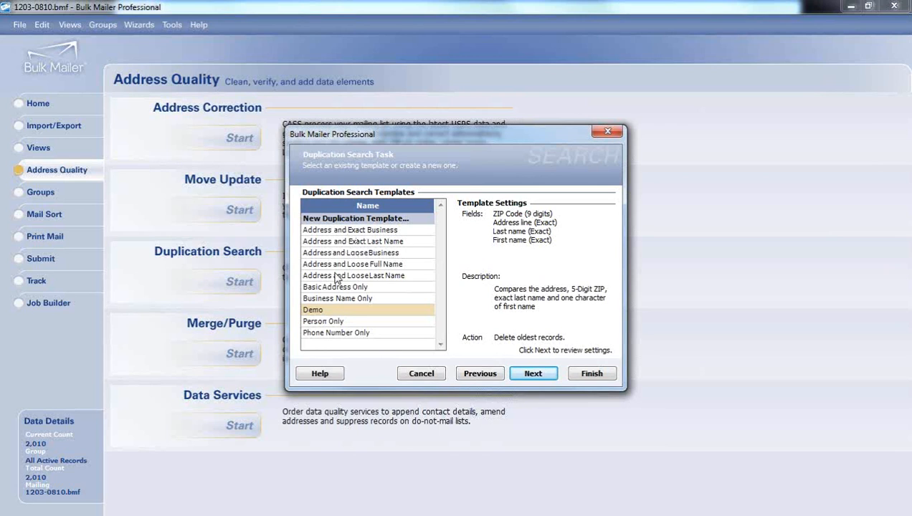
pyautogui.click(531, 373)
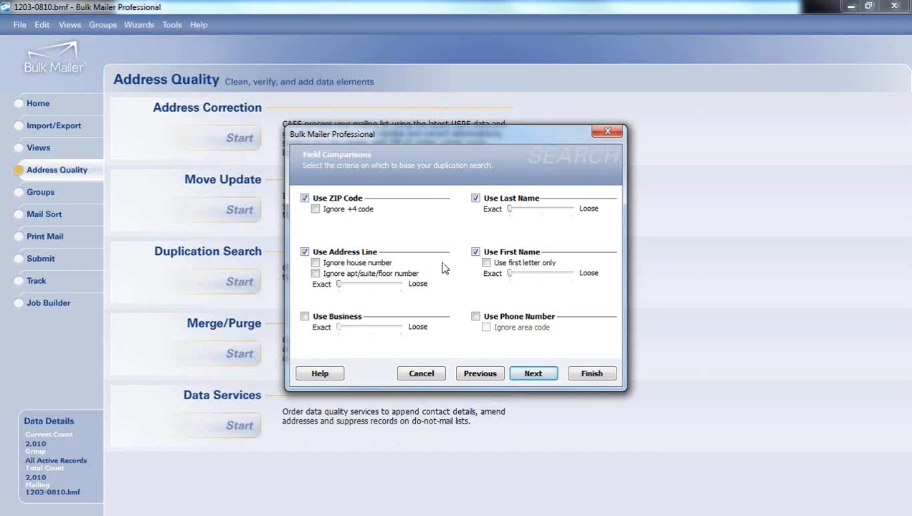
pyautogui.click(329, 200)
pyautogui.click(305, 198)
pyautogui.click(531, 377)
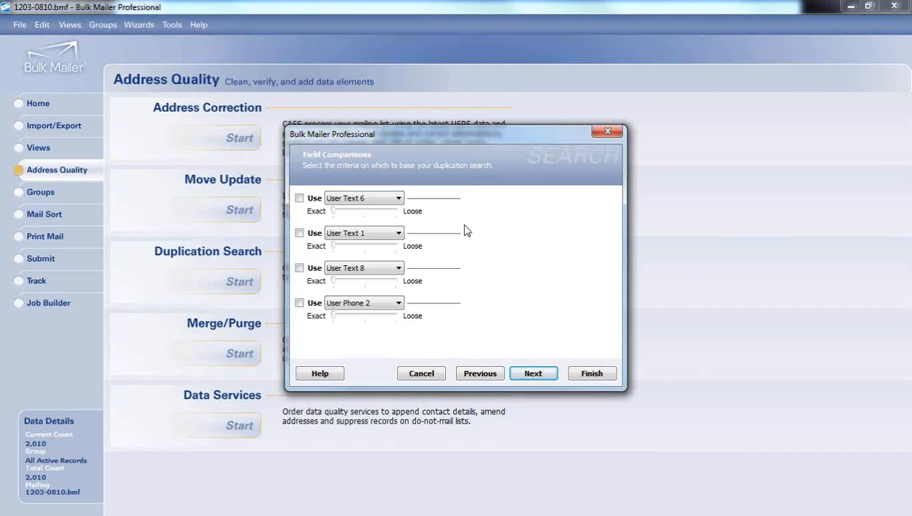
# Step: Try User Text 1 as the first additional comparison field, restore User Text 6 and leave that comparison unused
pyautogui.click(335, 200)
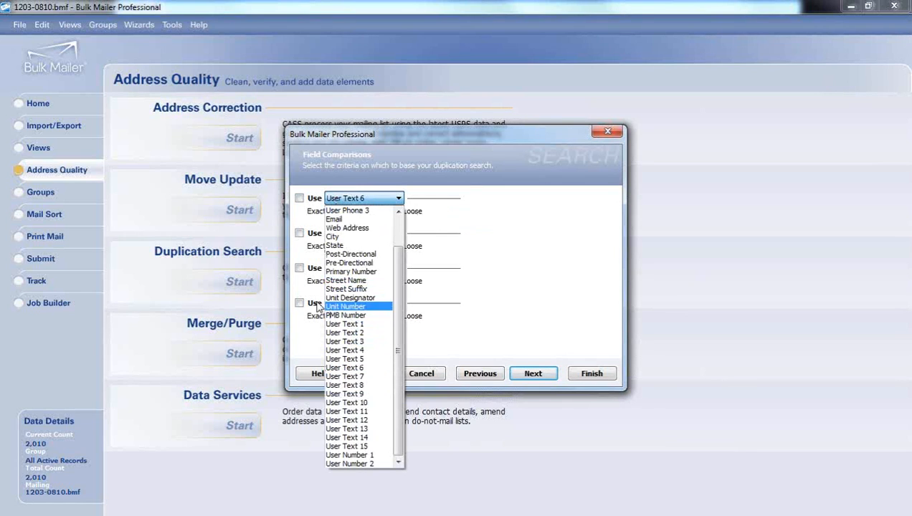
pyautogui.click(341, 324)
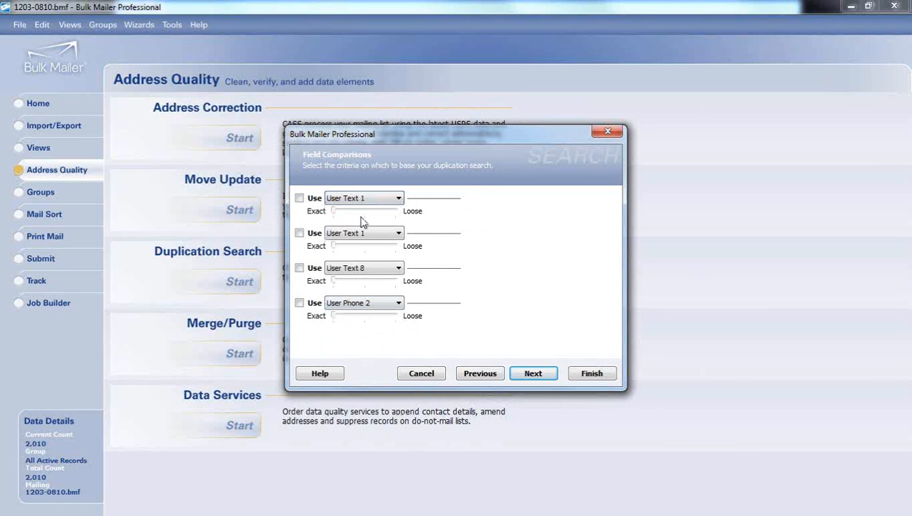
pyautogui.click(369, 198)
pyautogui.click(346, 367)
pyautogui.click(299, 199)
pyautogui.click(299, 198)
# Step: Sort duplicate groups by creation date with oldest first, deleting all but the first record, and run the duplication search
pyautogui.click(532, 374)
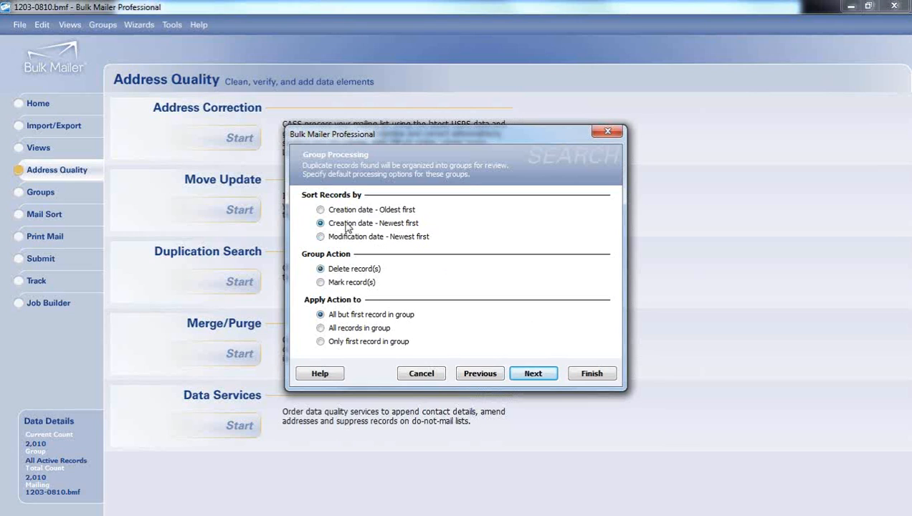
pyautogui.click(373, 210)
pyautogui.click(390, 224)
pyautogui.click(360, 241)
pyautogui.click(336, 210)
pyautogui.click(530, 374)
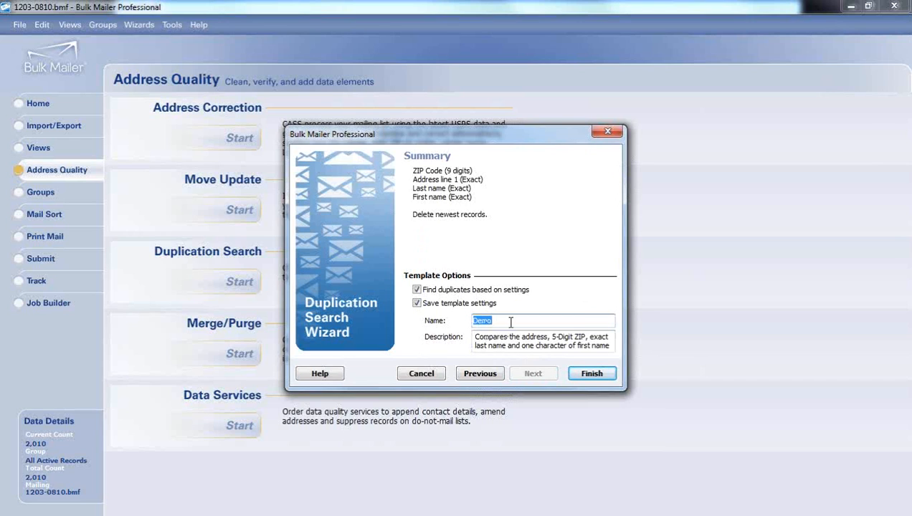
pyautogui.click(590, 373)
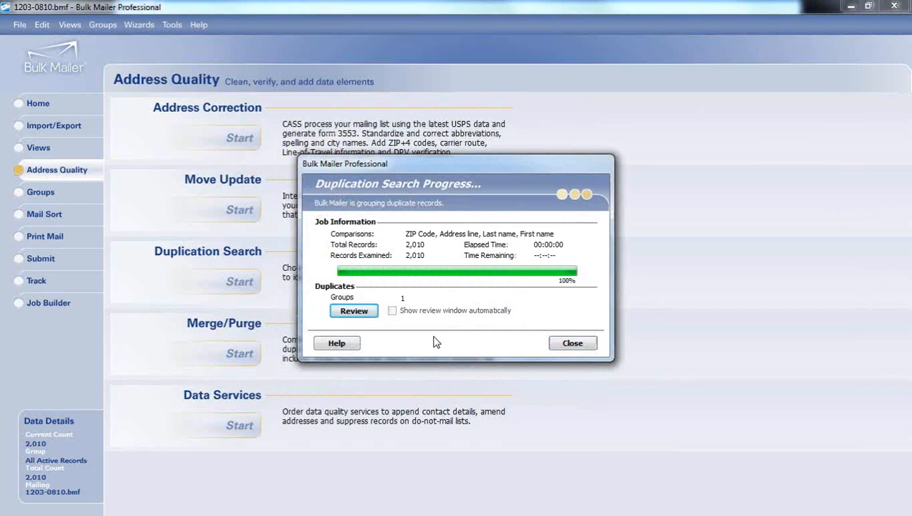
# Step: Review the duplicate group found, process it to delete the marked record, and close the review
pyautogui.click(355, 311)
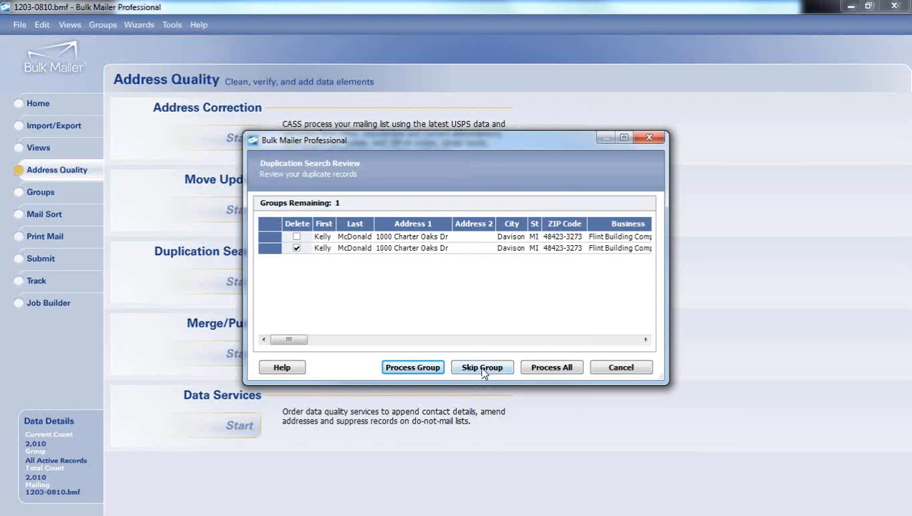
pyautogui.click(416, 368)
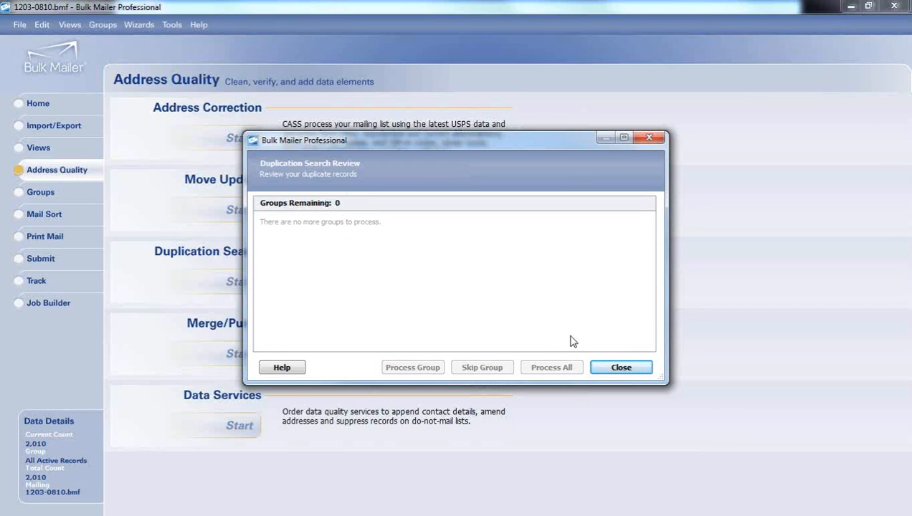
pyautogui.click(621, 367)
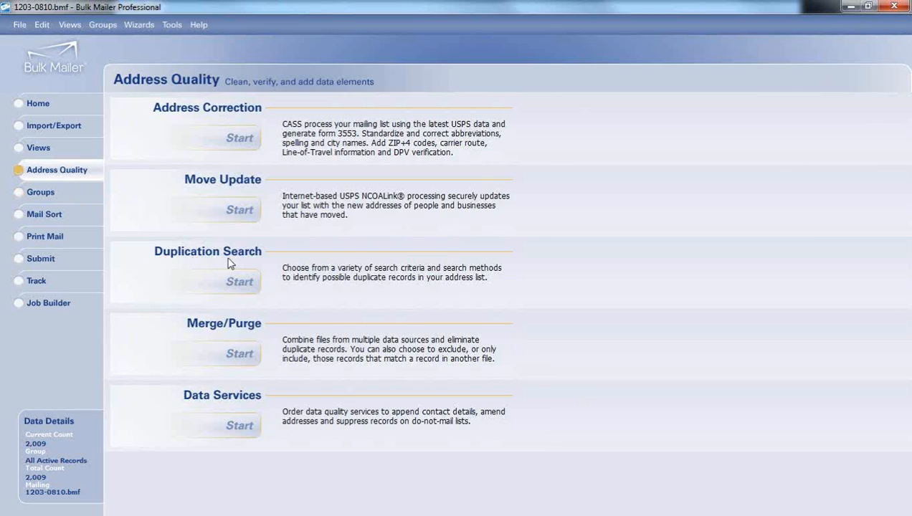
# Step: Examine the Append Data and the Enhance and Suppress options of Data Services, and cancel without ordering
pyautogui.click(246, 429)
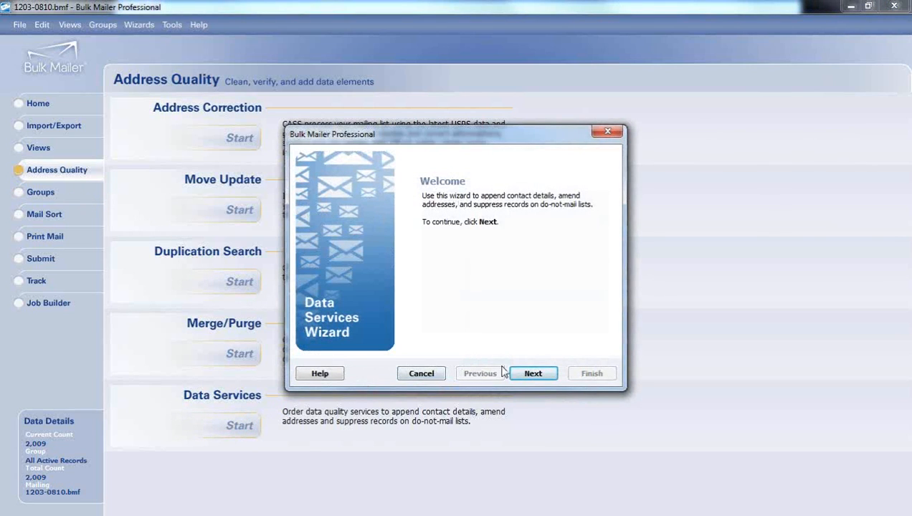
pyautogui.click(529, 376)
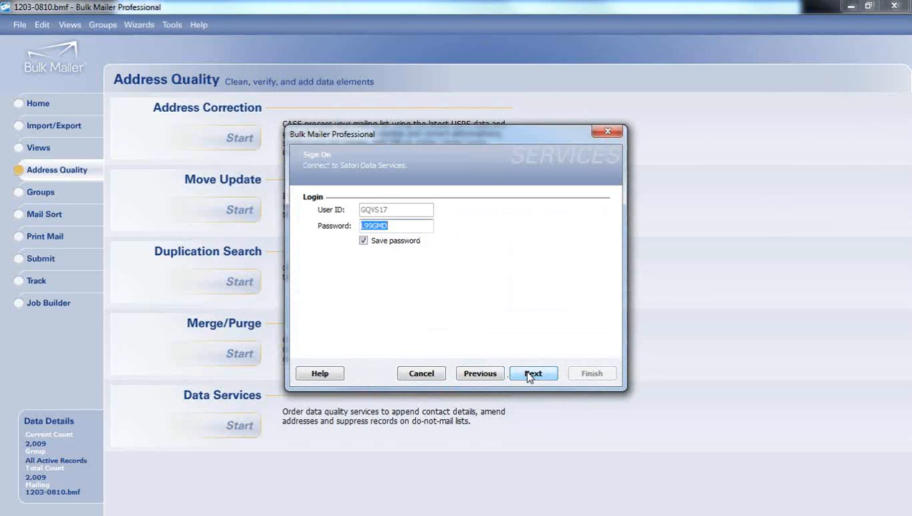
pyautogui.click(528, 375)
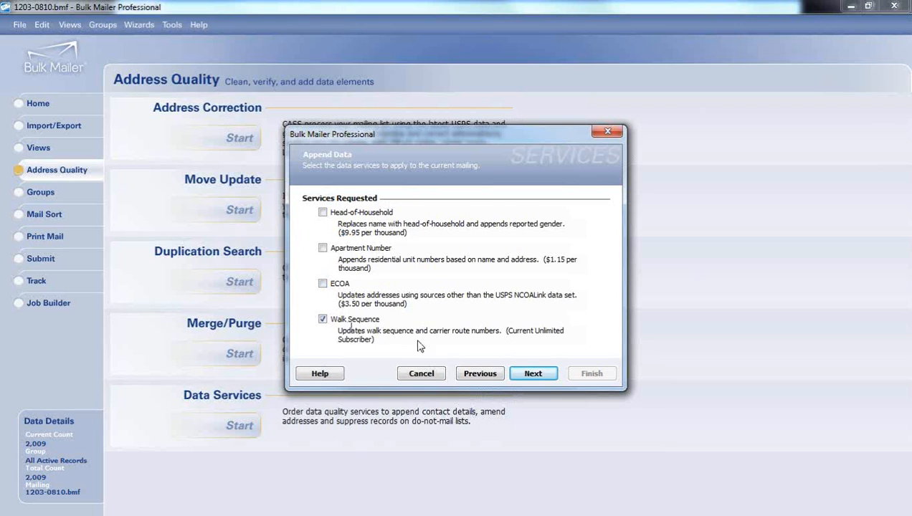
pyautogui.click(533, 373)
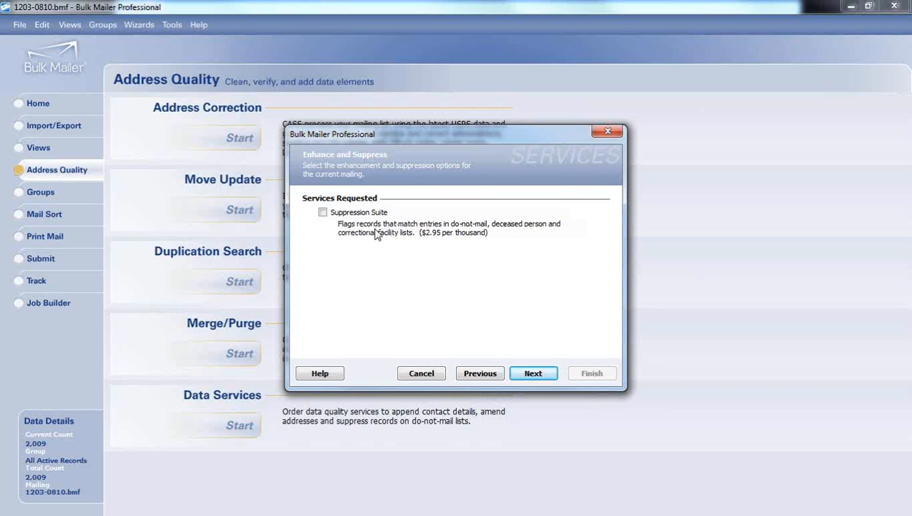
pyautogui.click(423, 378)
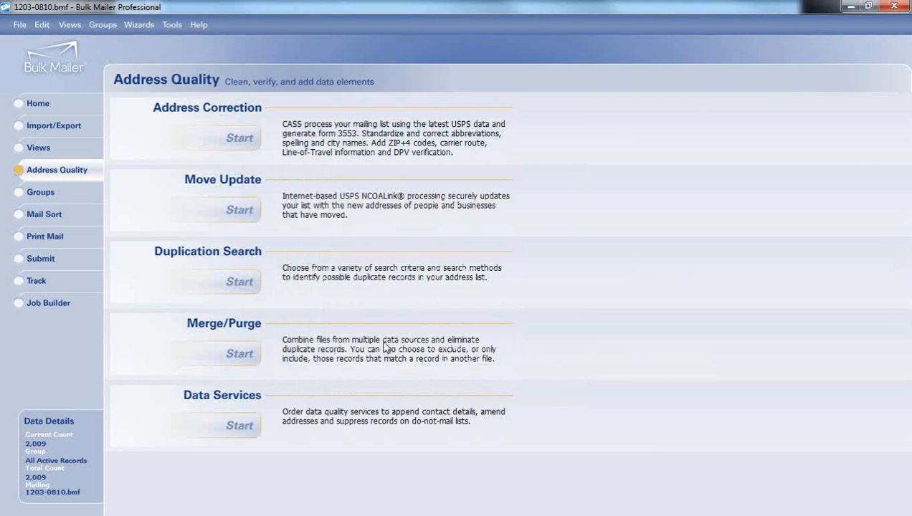
# Step: Make All Move Update Records the active group and show its records in the address view
pyautogui.click(63, 198)
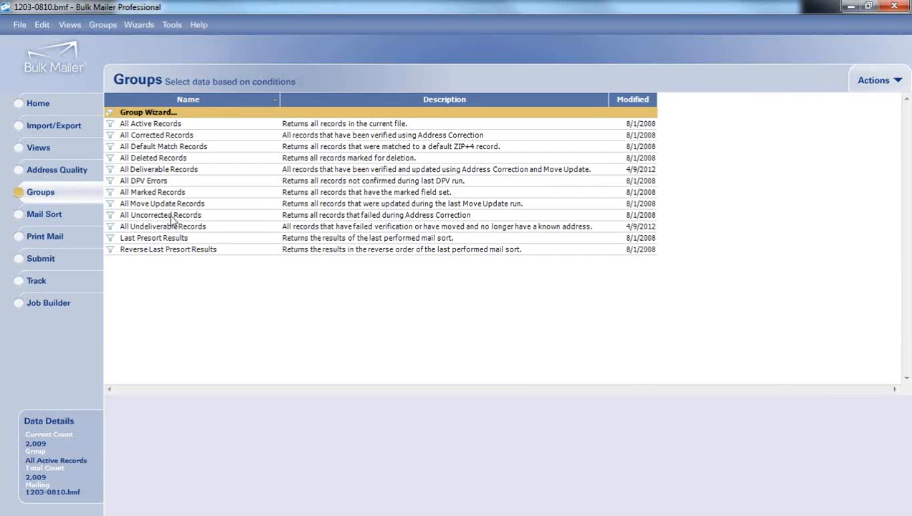
pyautogui.click(151, 203)
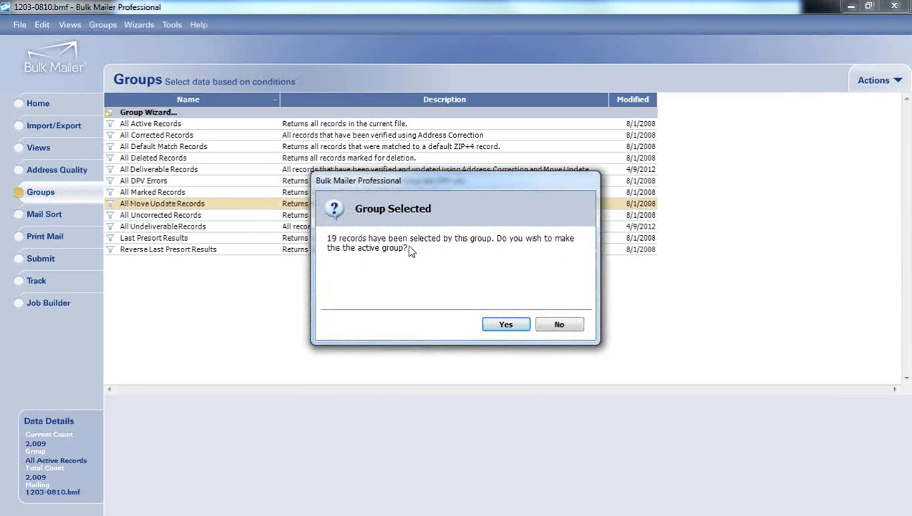
pyautogui.click(495, 326)
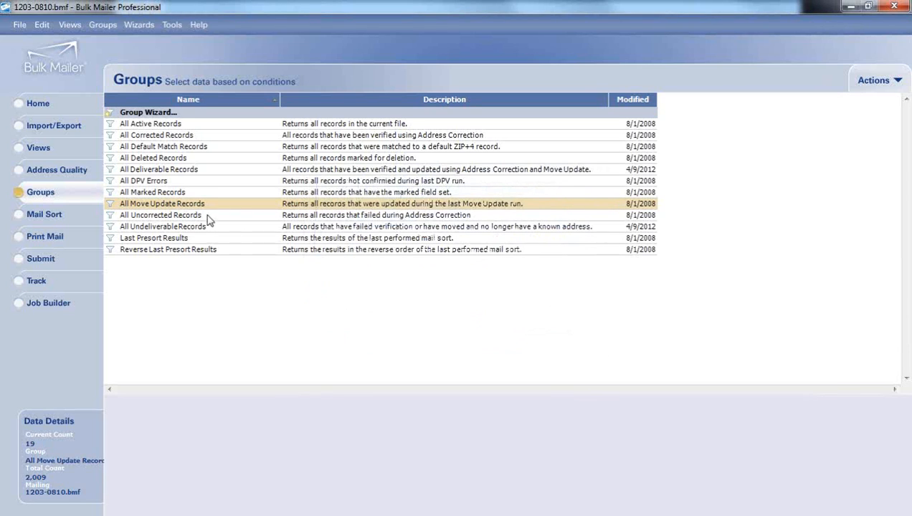
pyautogui.click(80, 155)
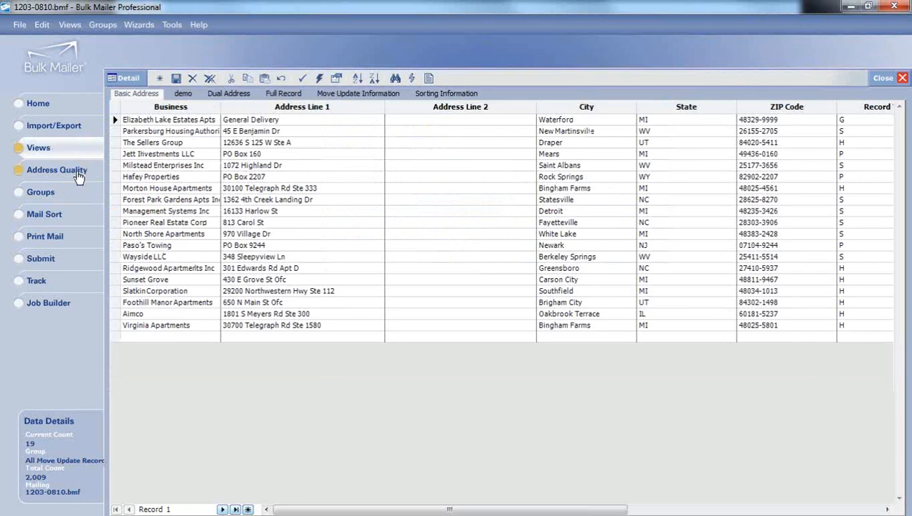
# Step: Return to the groups list and open the Group Wizard for creating a new group
pyautogui.click(50, 198)
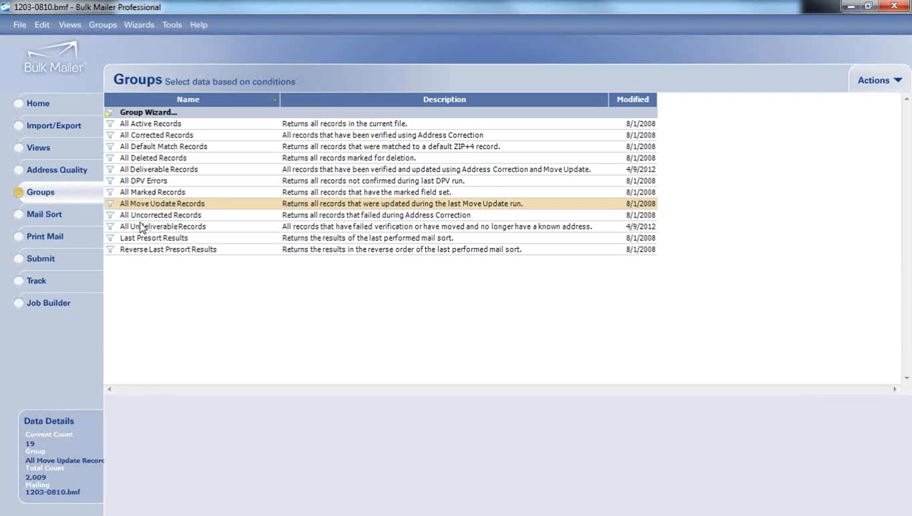
pyautogui.doubleClick(167, 114)
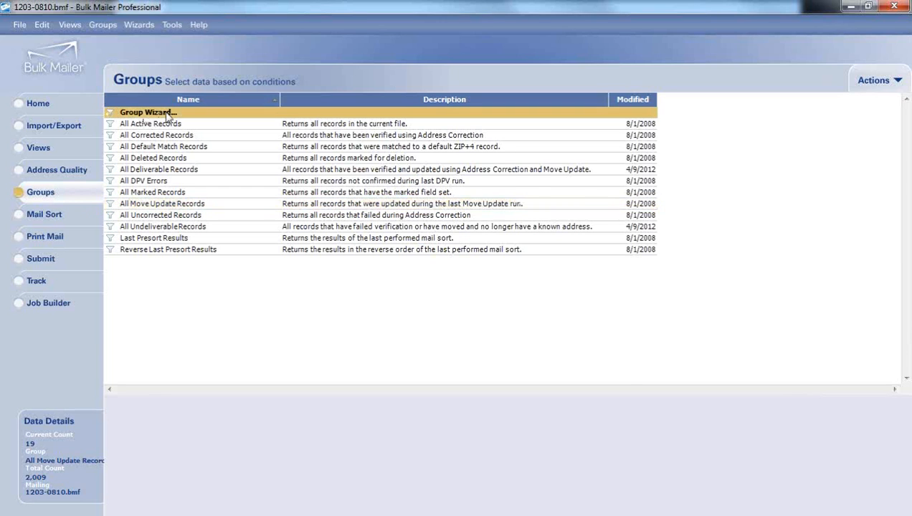
pyautogui.click(518, 378)
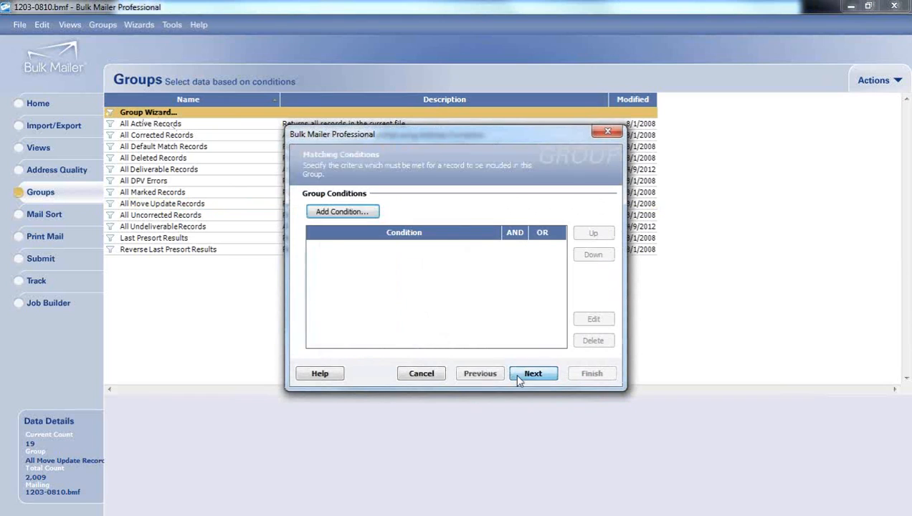
# Step: Examine the custom condition fields and the comparison choices for First Name, and cancel adding the condition
pyautogui.click(357, 214)
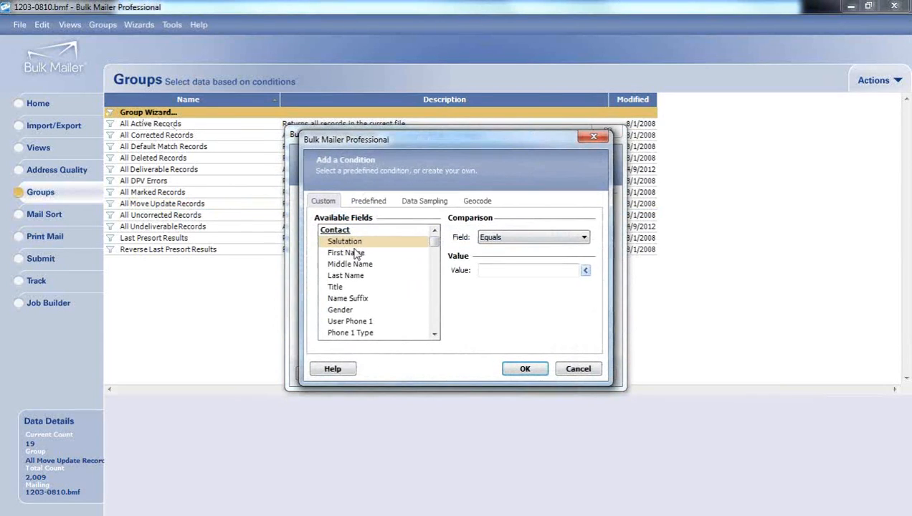
pyautogui.click(354, 252)
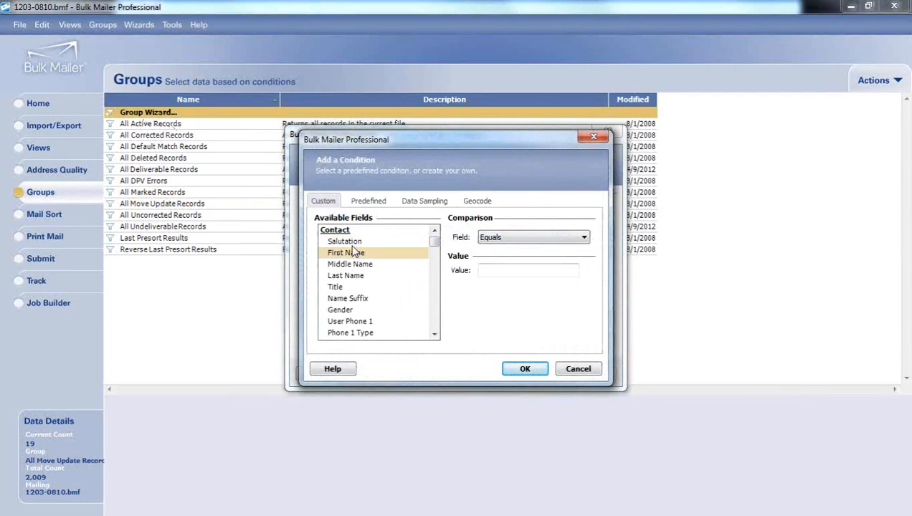
pyautogui.click(480, 238)
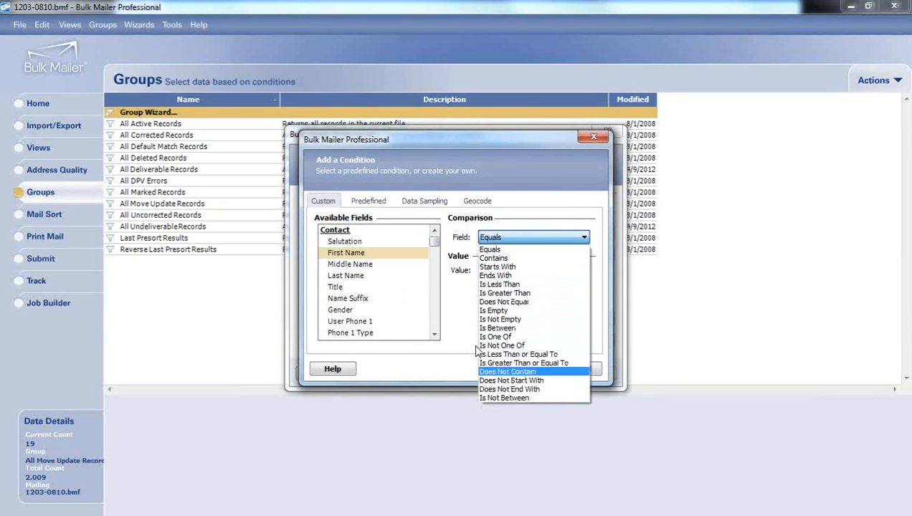
pyautogui.click(464, 319)
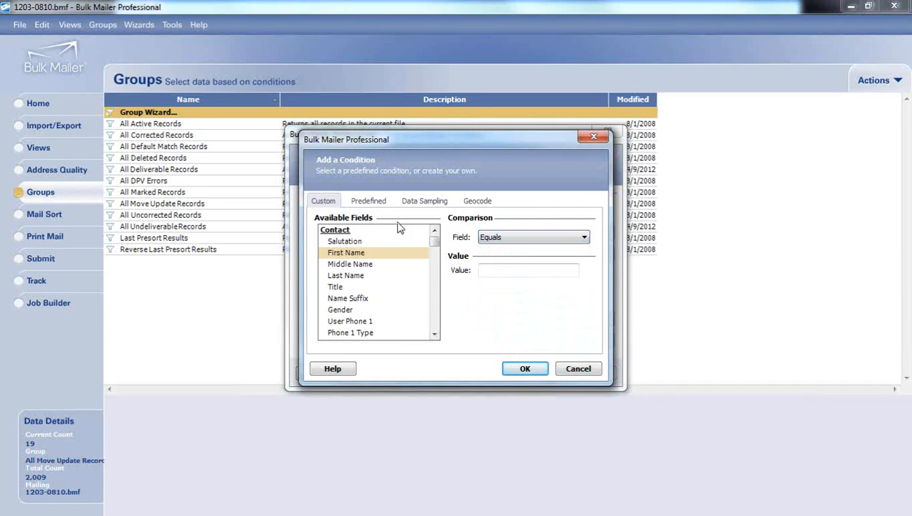
pyautogui.click(586, 374)
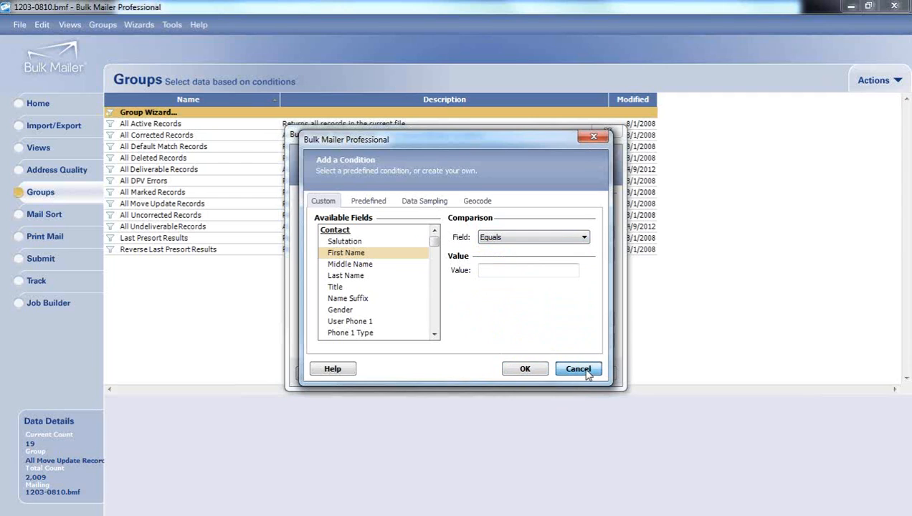
pyautogui.click(586, 372)
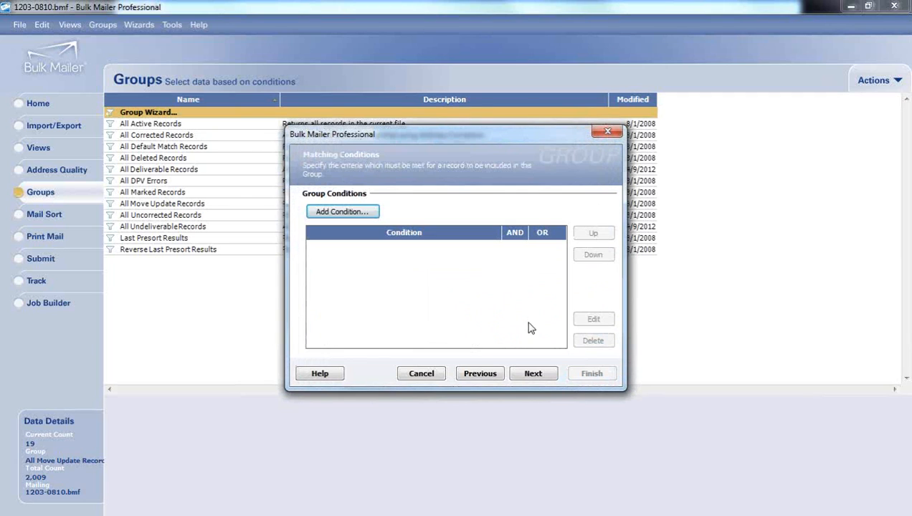
# Step: Cancel creating the new group and start a new export with the Export Wizard
pyautogui.click(420, 374)
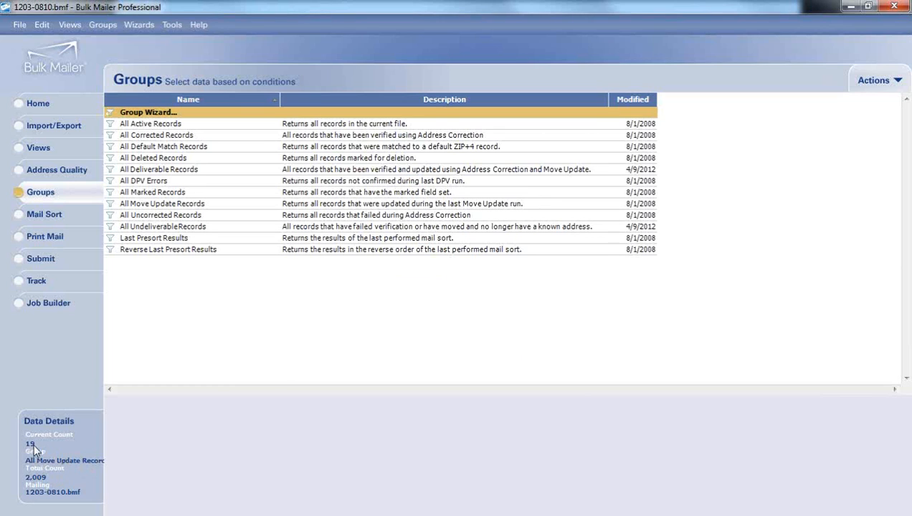
pyautogui.click(56, 130)
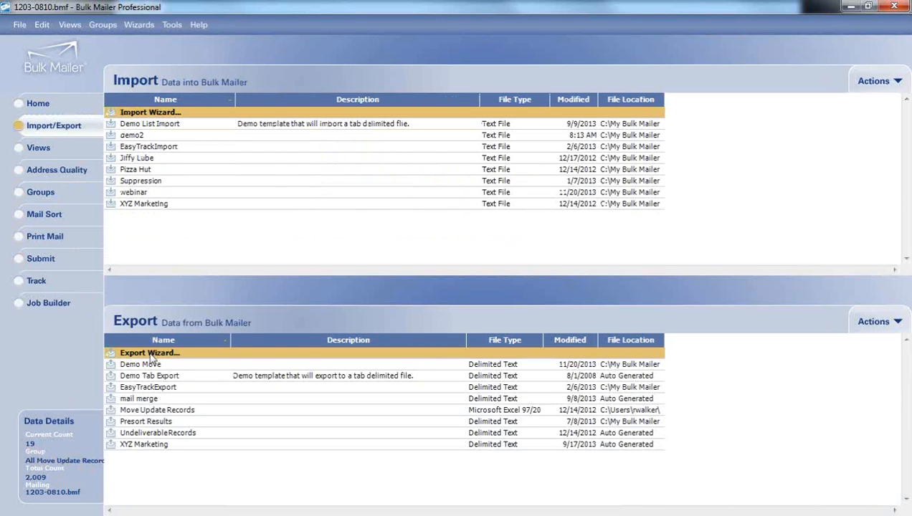
pyautogui.doubleClick(152, 354)
pyautogui.click(545, 374)
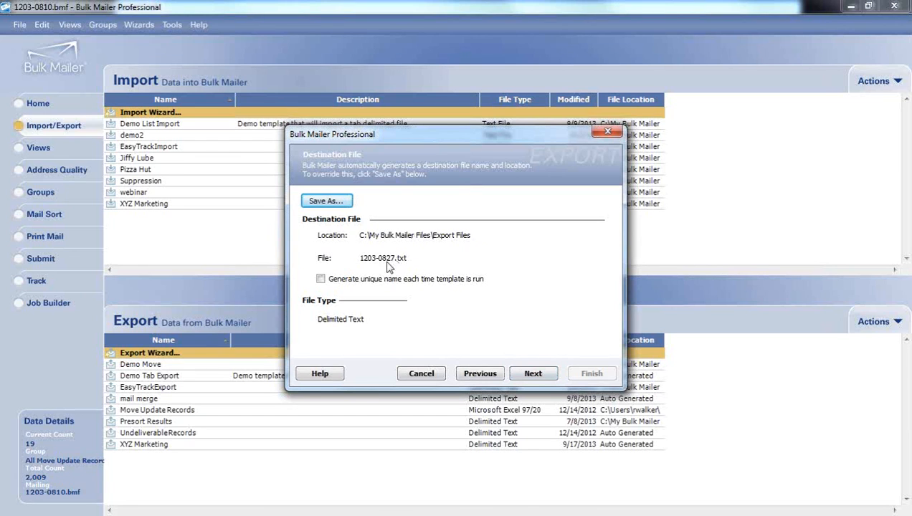
# Step: Review the available export file types and set the destination to 1203-0827.txt as Delimited Text
pyautogui.click(315, 201)
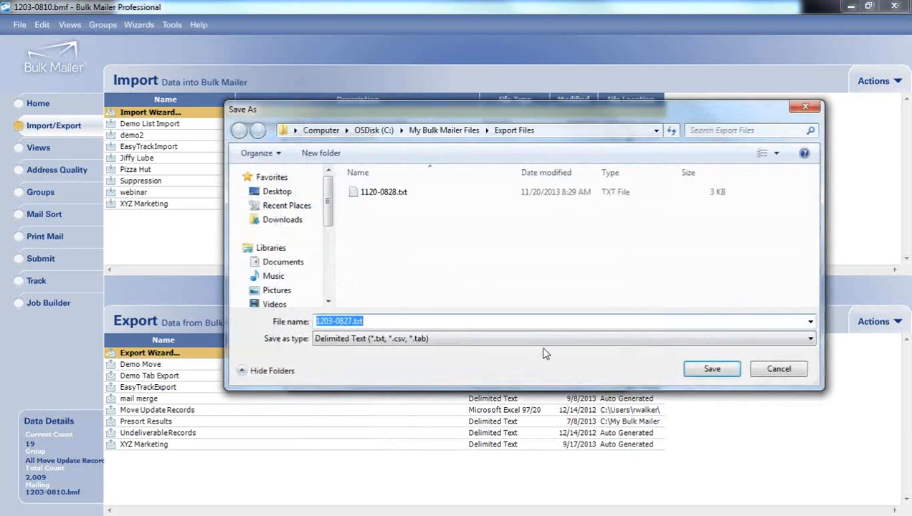
pyautogui.click(545, 340)
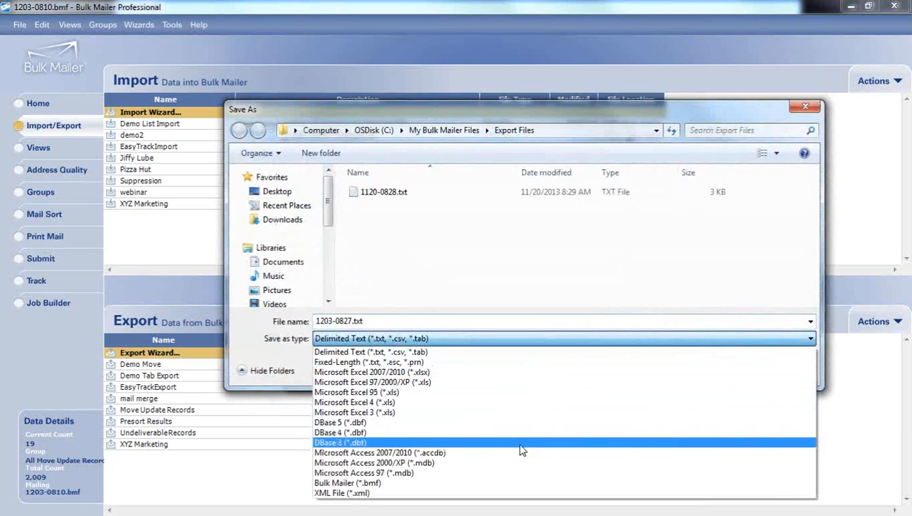
pyautogui.click(513, 485)
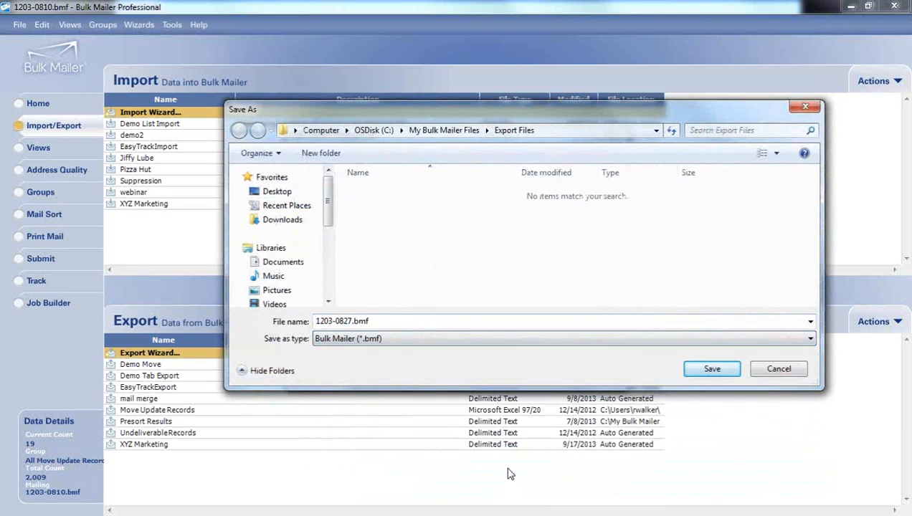
pyautogui.click(463, 340)
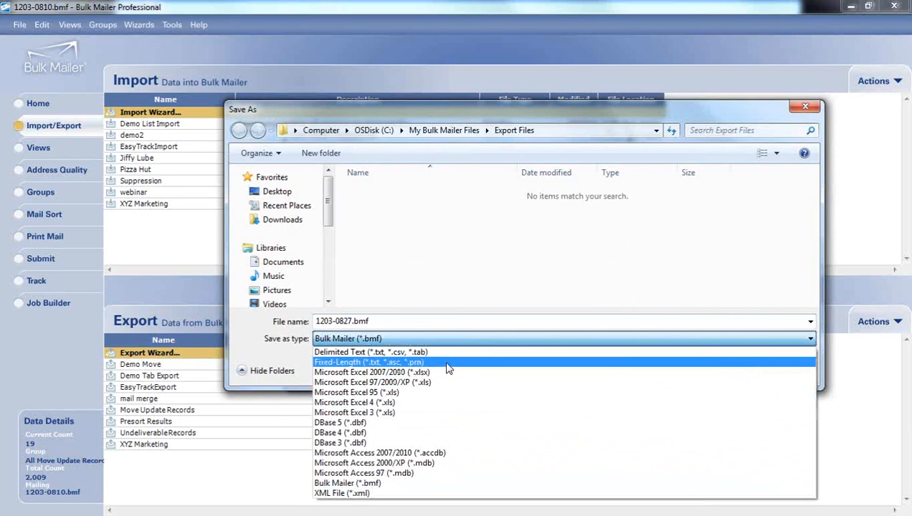
pyautogui.click(446, 352)
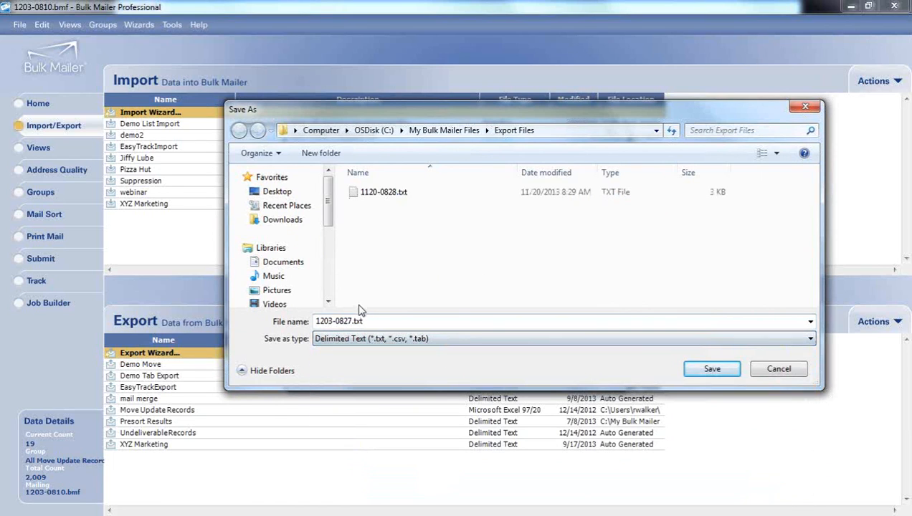
pyautogui.click(697, 370)
pyautogui.click(539, 372)
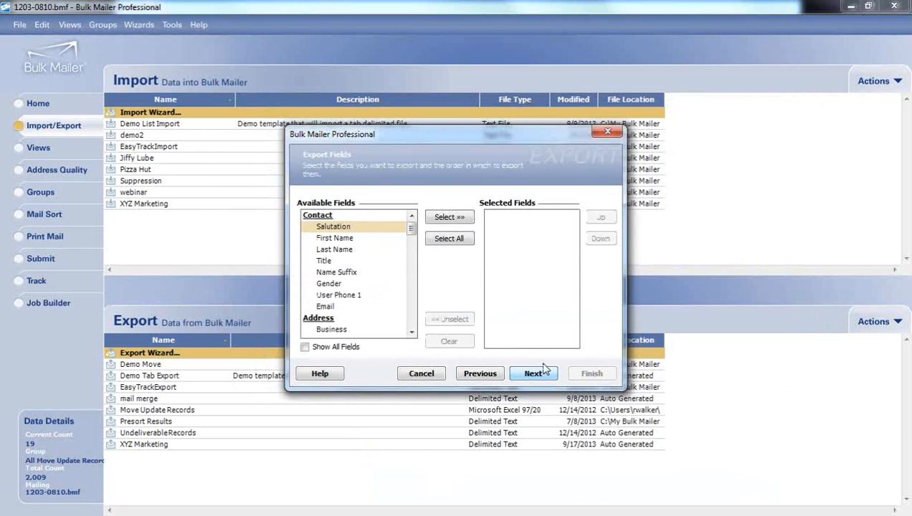
# Step: Add the First Name and Last Name contact fields to the export
pyautogui.click(369, 241)
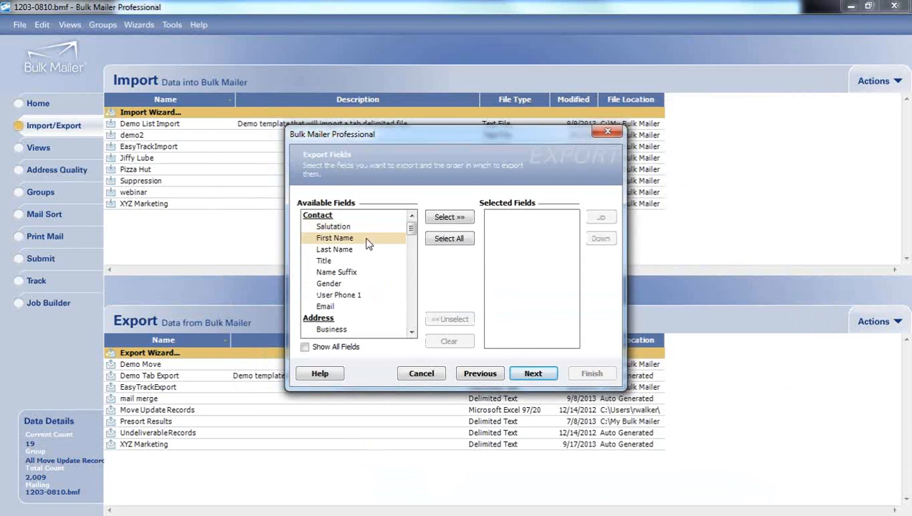
pyautogui.click(439, 217)
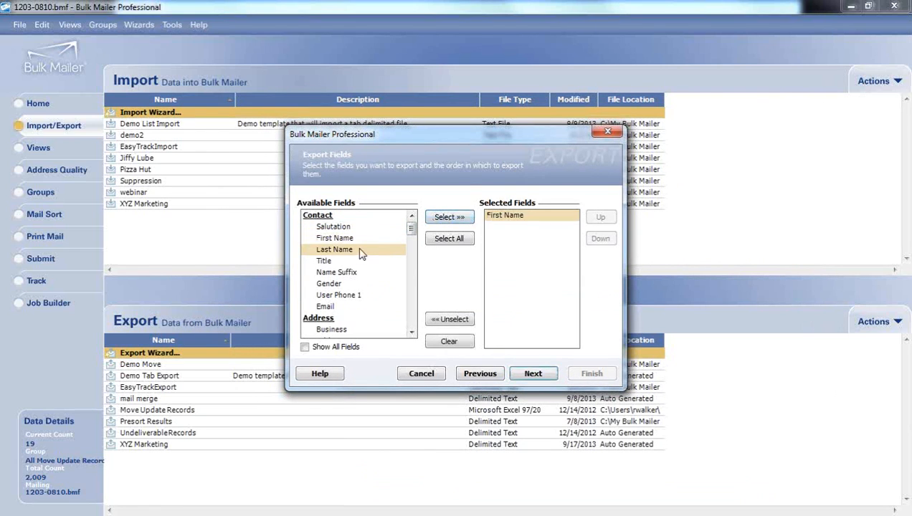
pyautogui.click(450, 223)
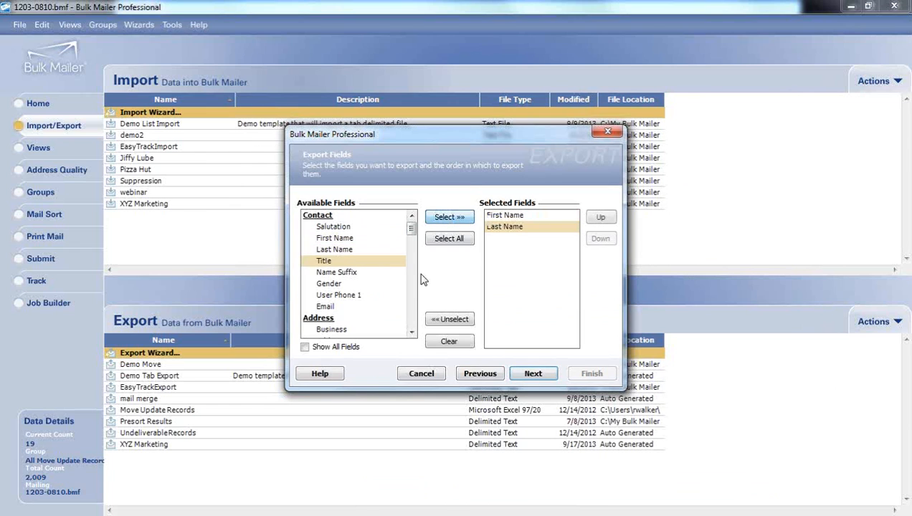
# Step: Add the Business, Address Line 1, City, State and ZIP Code fields to the export
pyautogui.click(411, 331)
pyautogui.click(411, 332)
pyautogui.click(412, 331)
pyautogui.click(412, 332)
pyautogui.click(412, 332)
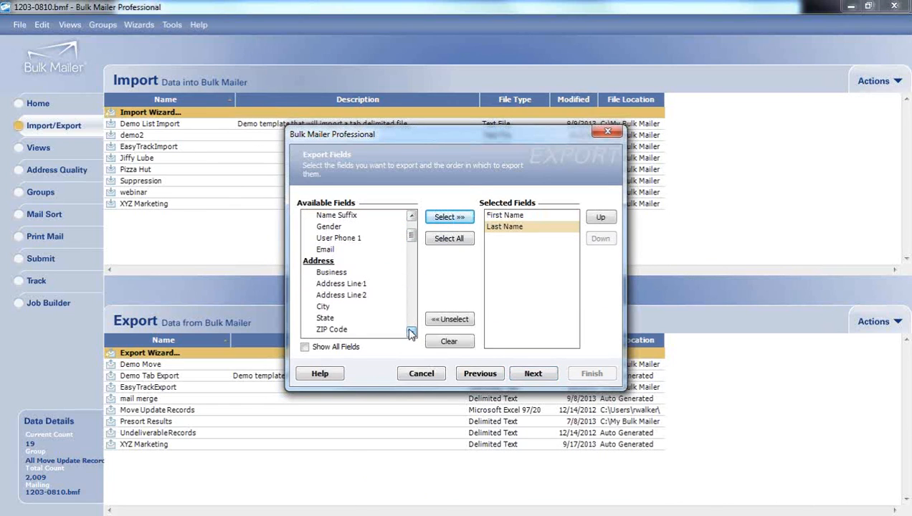
pyautogui.click(367, 272)
pyautogui.click(449, 222)
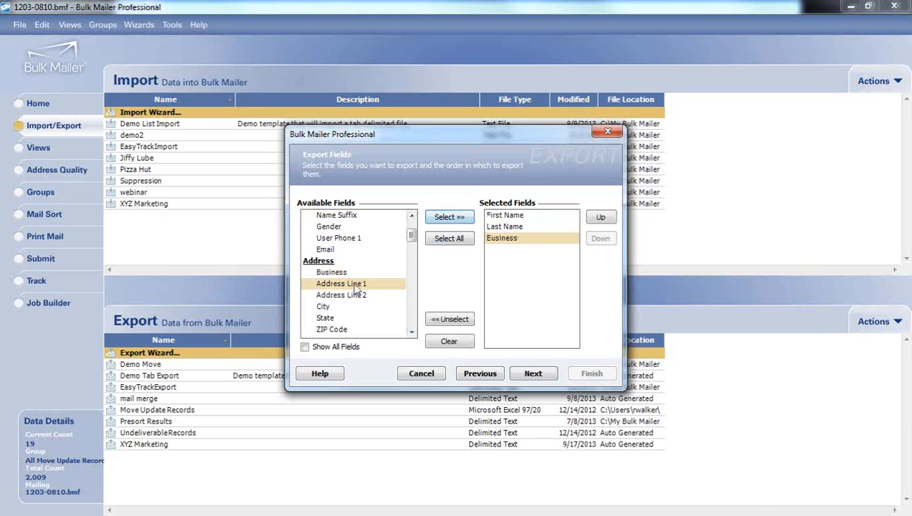
pyautogui.click(457, 216)
pyautogui.click(343, 307)
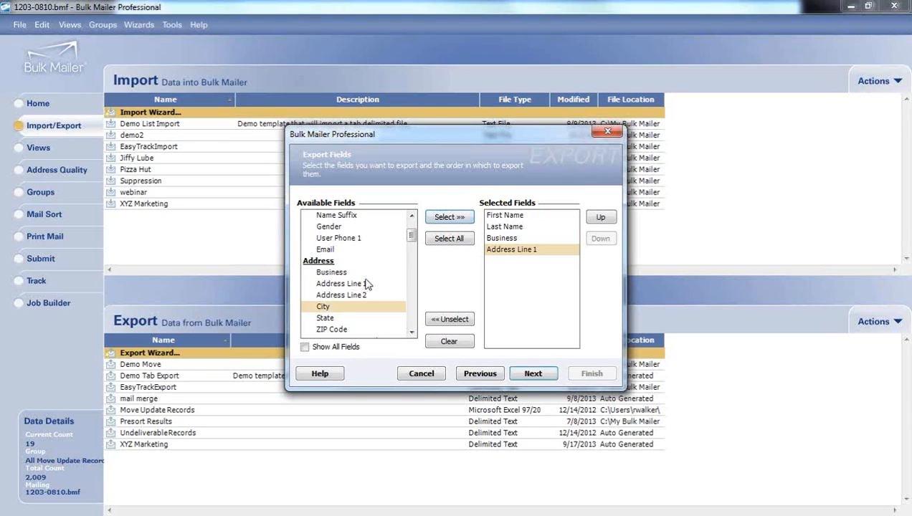
pyautogui.click(438, 218)
pyautogui.click(437, 218)
pyautogui.click(437, 218)
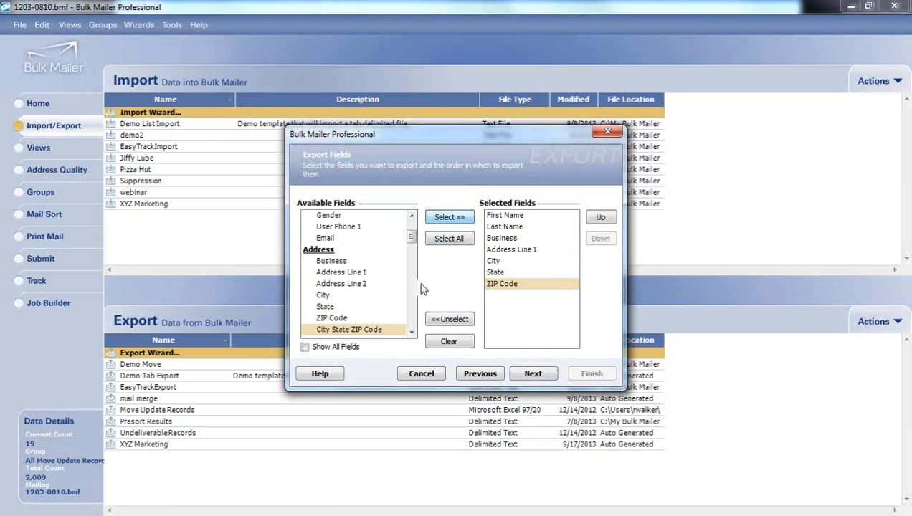
# Step: Add the Move Update fields Move Effective Date, Move Type, Match Flag and NCOALink Footnote to the export
pyautogui.click(412, 332)
pyautogui.click(412, 332)
pyautogui.click(412, 332)
pyautogui.click(412, 332)
pyautogui.click(412, 332)
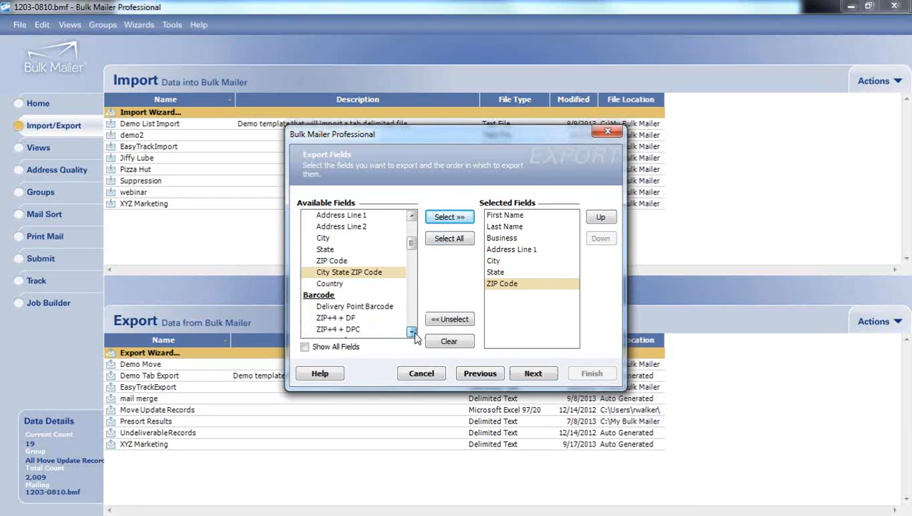
pyautogui.click(412, 332)
pyautogui.click(412, 332)
pyautogui.click(412, 332)
pyautogui.click(412, 332)
pyautogui.click(412, 332)
pyautogui.click(412, 332)
pyautogui.click(413, 332)
pyautogui.click(412, 332)
pyautogui.click(413, 331)
pyautogui.click(412, 332)
pyautogui.click(412, 331)
pyautogui.click(412, 332)
pyautogui.click(413, 332)
pyautogui.click(412, 331)
pyautogui.click(412, 332)
pyautogui.click(412, 331)
pyautogui.click(412, 332)
pyautogui.click(412, 332)
pyautogui.click(413, 332)
pyautogui.click(412, 332)
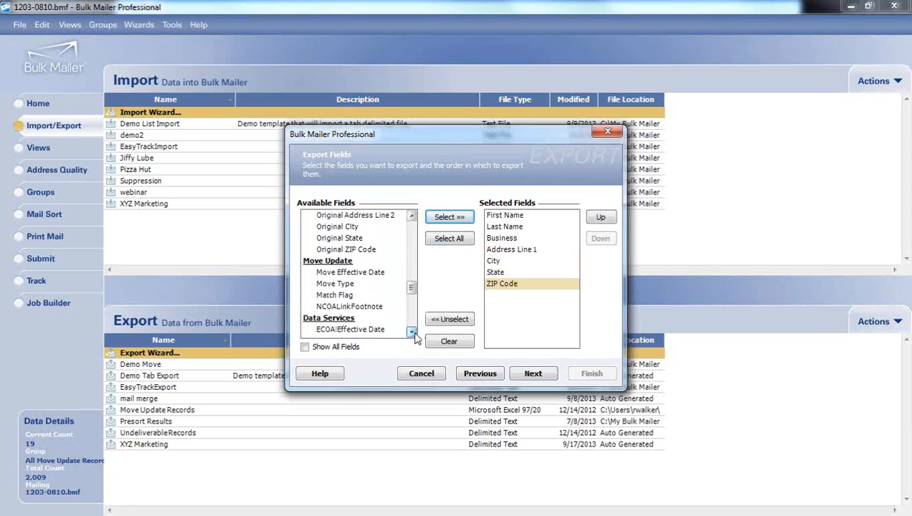
pyautogui.click(344, 273)
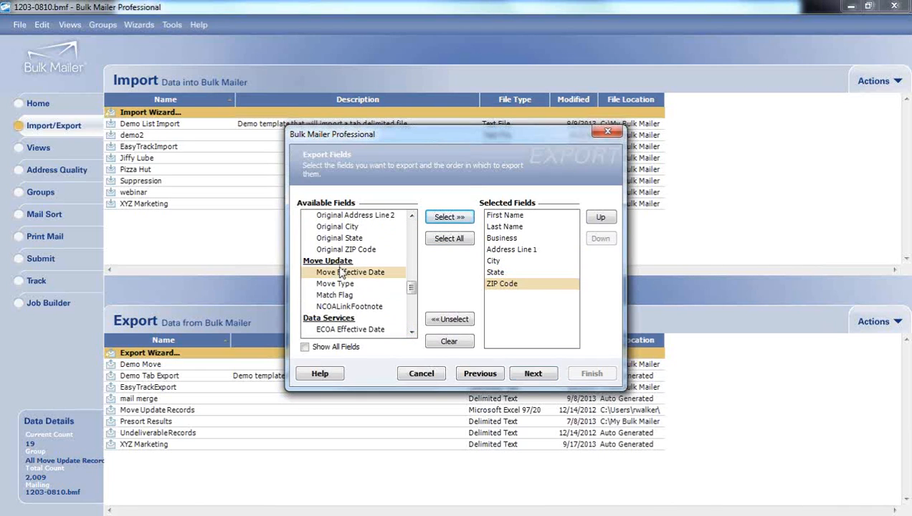
pyautogui.click(461, 221)
pyautogui.click(461, 221)
pyautogui.click(461, 221)
pyautogui.click(461, 221)
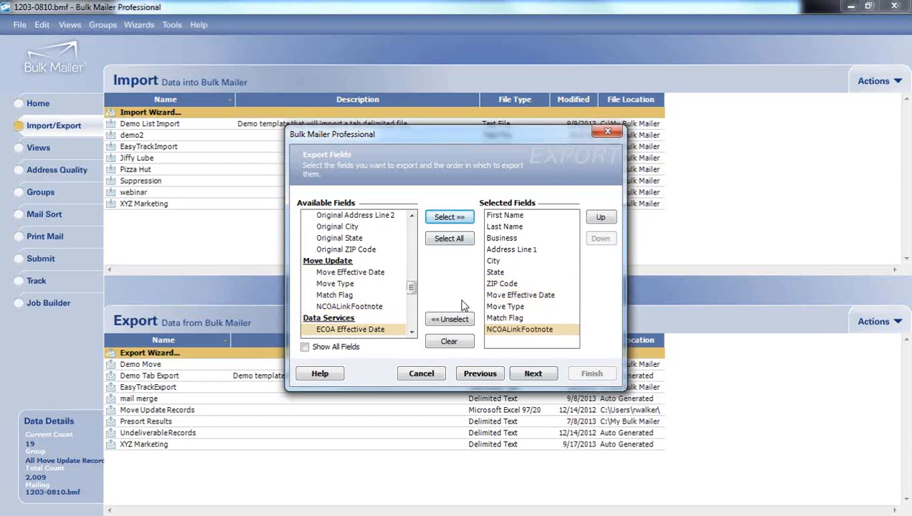
# Step: Keep the comma delimiter and output the field names as the first row of the export file
pyautogui.click(532, 374)
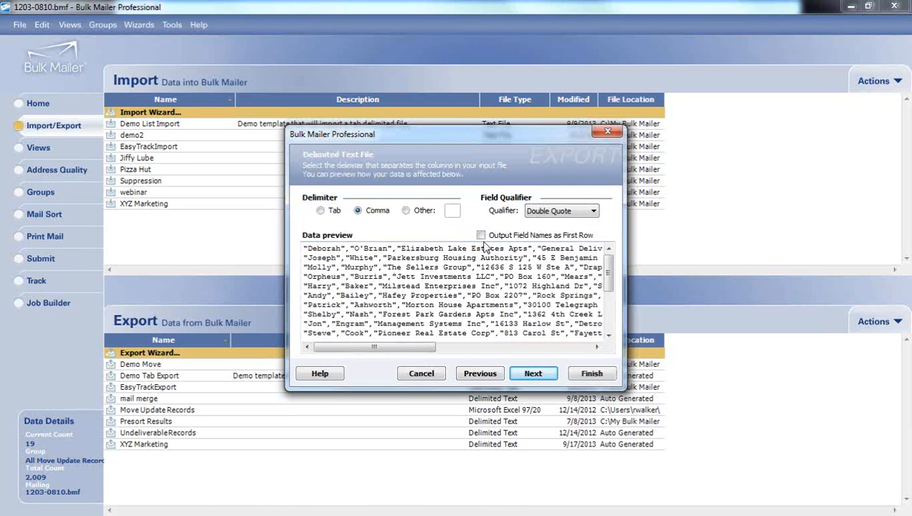
pyautogui.click(481, 236)
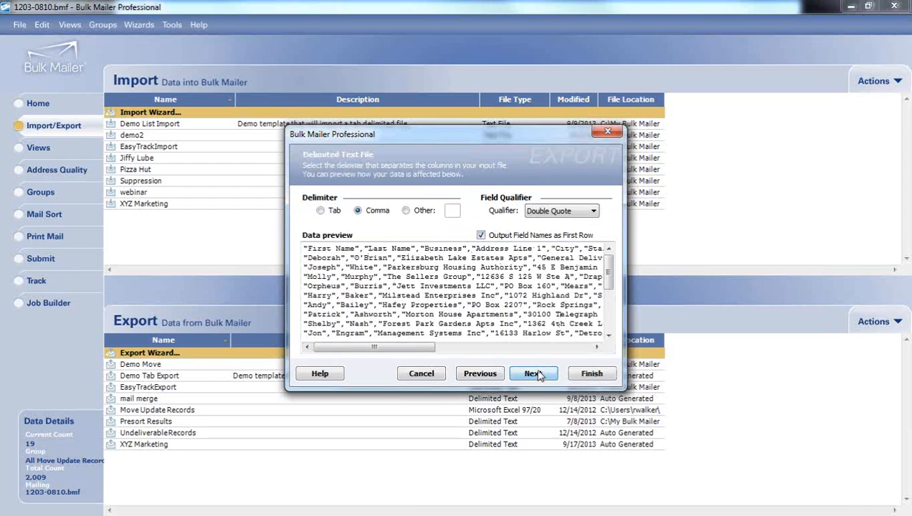
pyautogui.click(537, 374)
# Step: Save the export settings as a new template named demo2 and run the export
pyautogui.click(454, 302)
pyautogui.click(484, 320)
pyautogui.write('demo2')
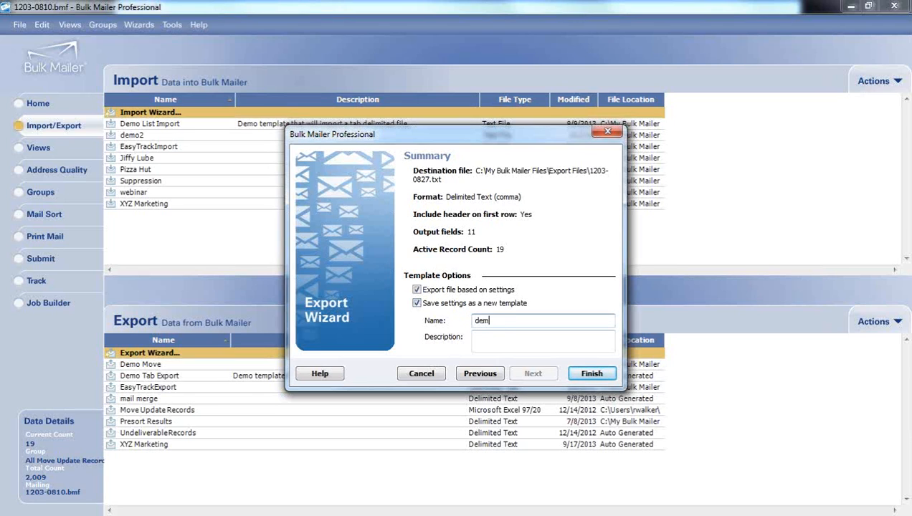
pyautogui.click(592, 374)
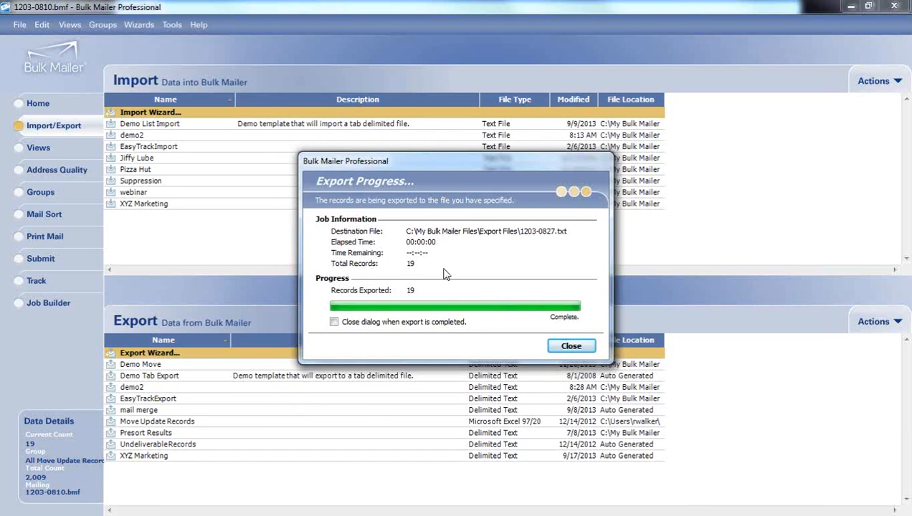
pyautogui.click(585, 348)
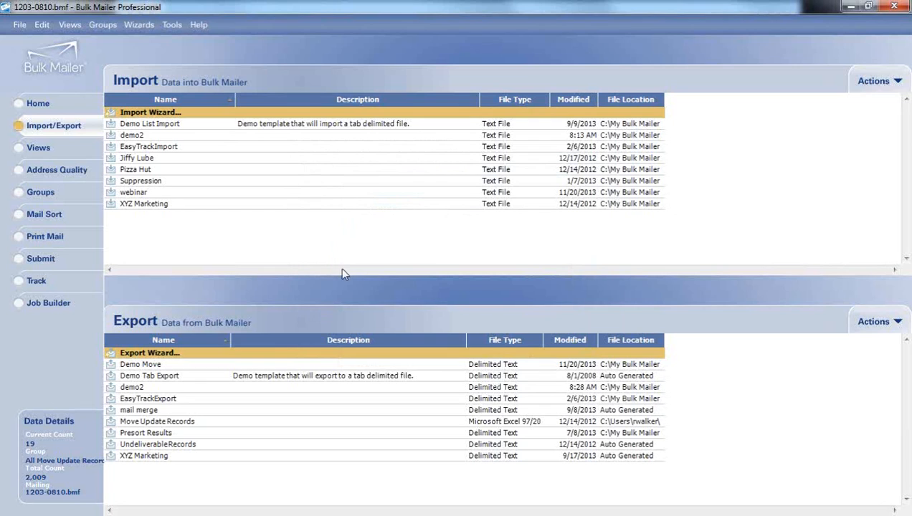
# Step: Make All Active Records the active group
pyautogui.click(50, 193)
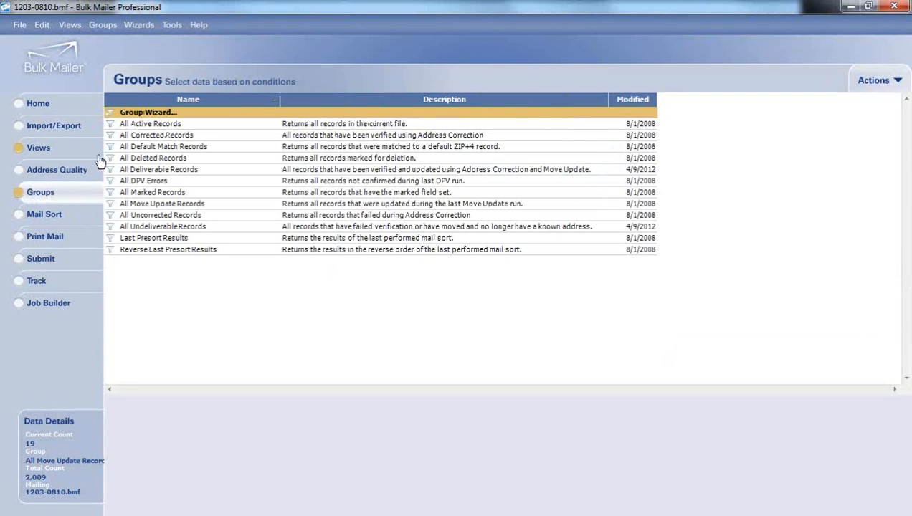
pyautogui.doubleClick(139, 126)
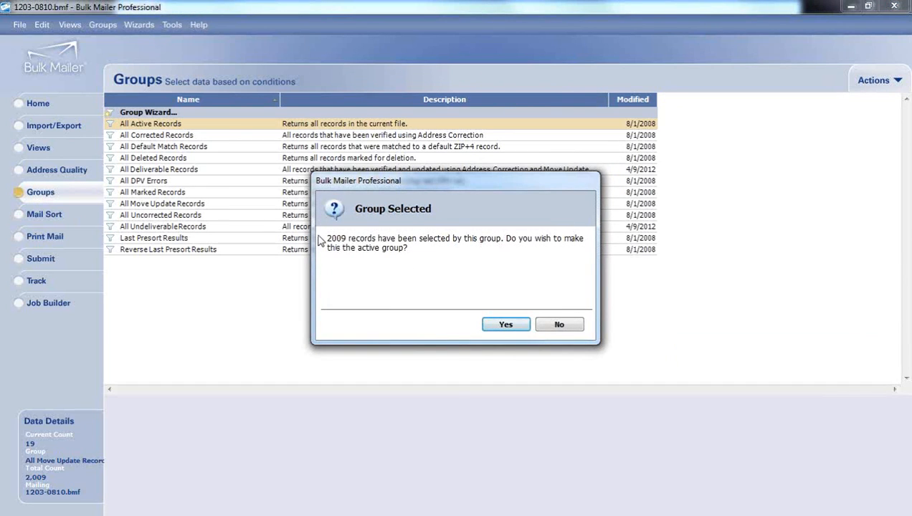
pyautogui.click(505, 324)
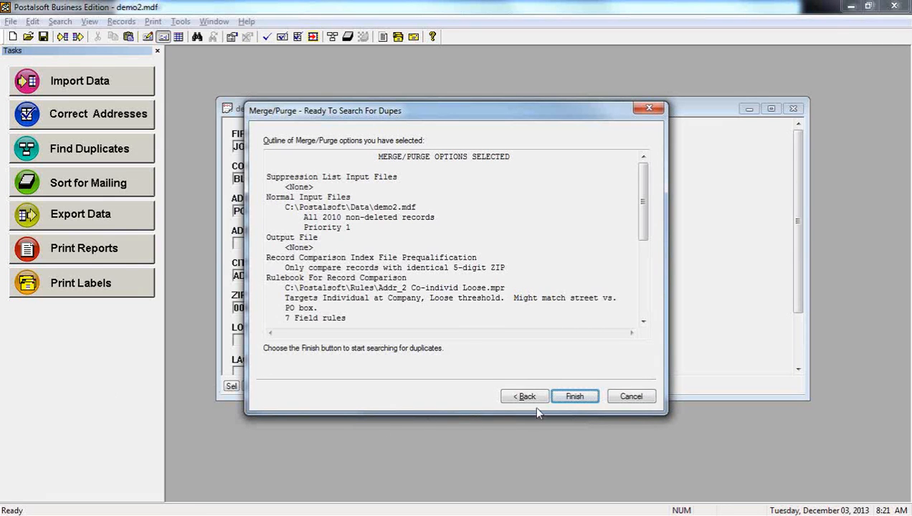
# Step: Switch to Postalsoft Business Edition, cancel the pending Merge/Purge, and start a mailing presort of all non-deleted records
pyautogui.click(622, 403)
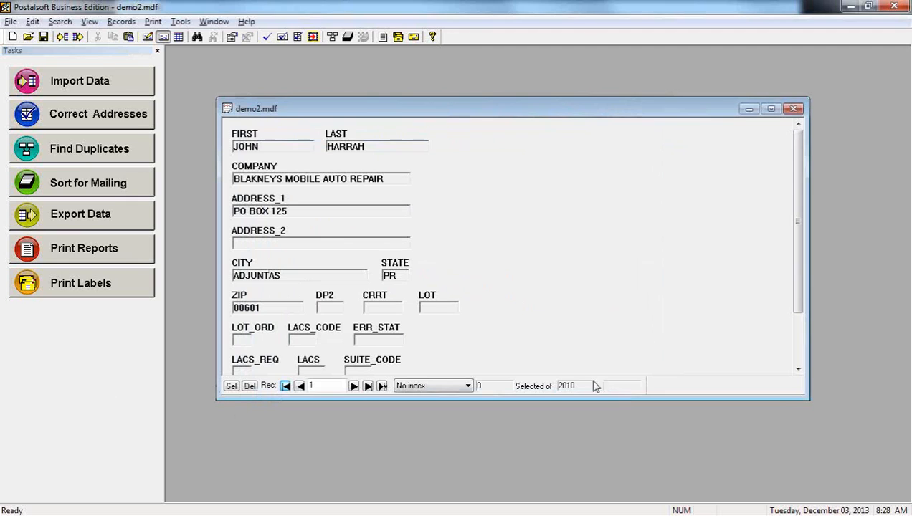
pyautogui.click(117, 195)
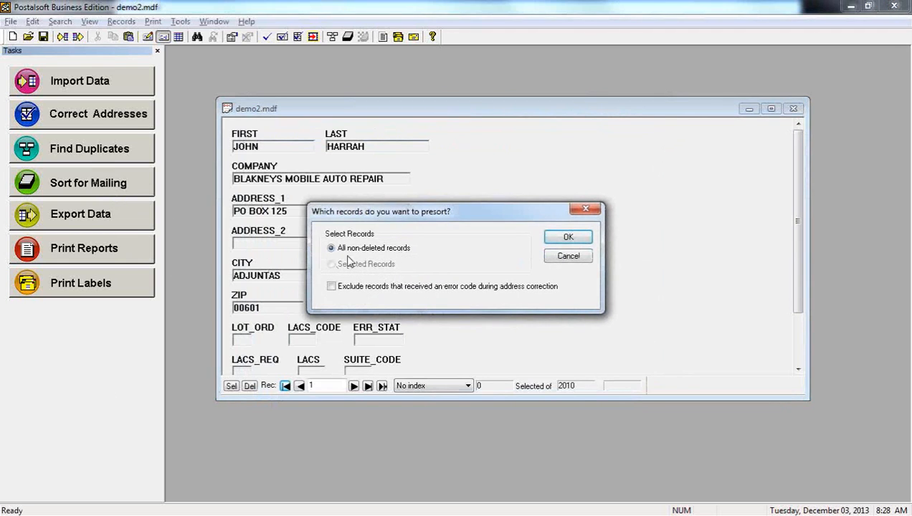
pyautogui.click(582, 238)
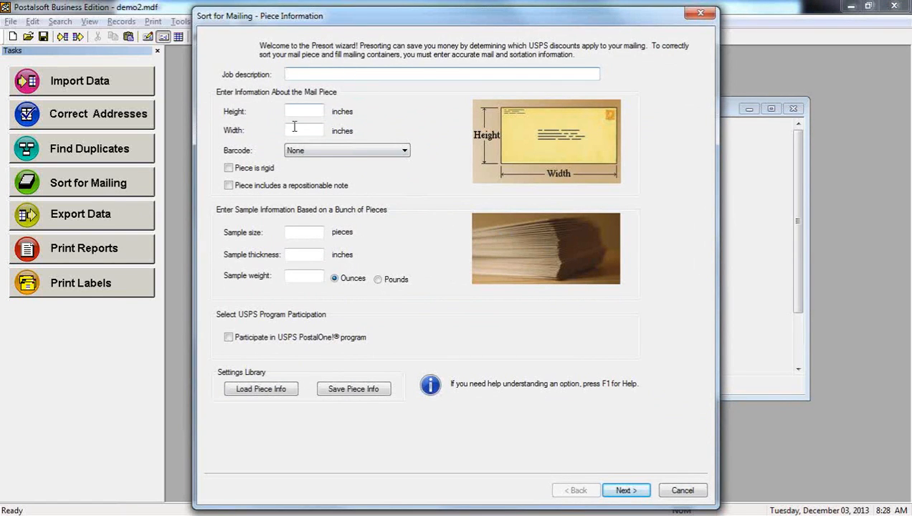
# Step: Load the saved #10 piece information and accept the Standard, Regular rate, Automated letter sorting options with a single facility
pyautogui.click(257, 391)
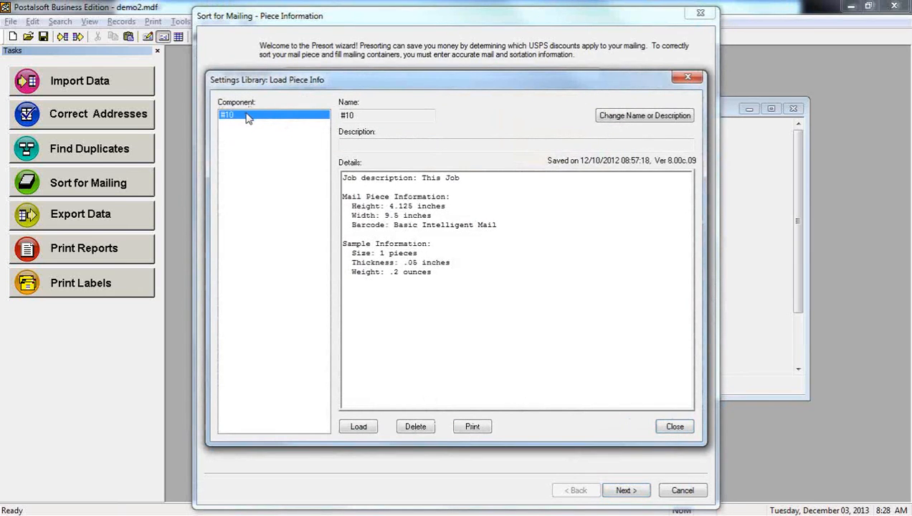
pyautogui.click(350, 431)
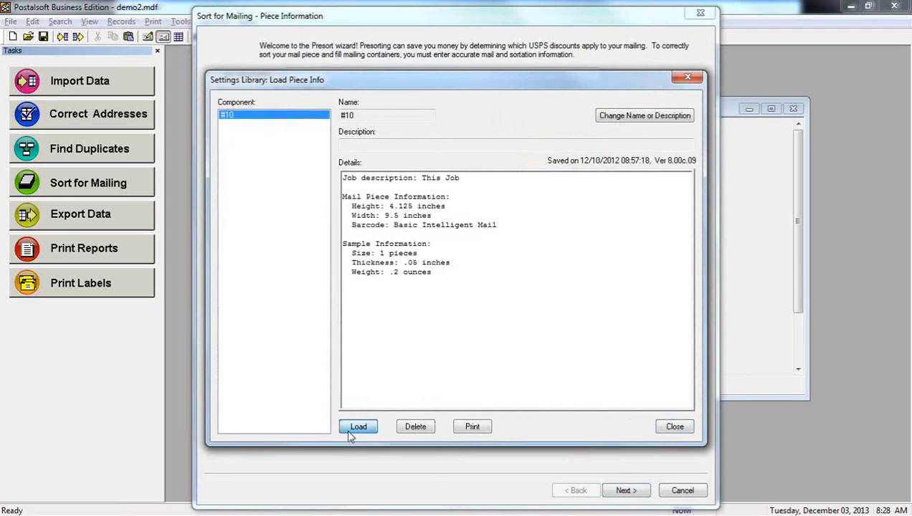
pyautogui.click(622, 491)
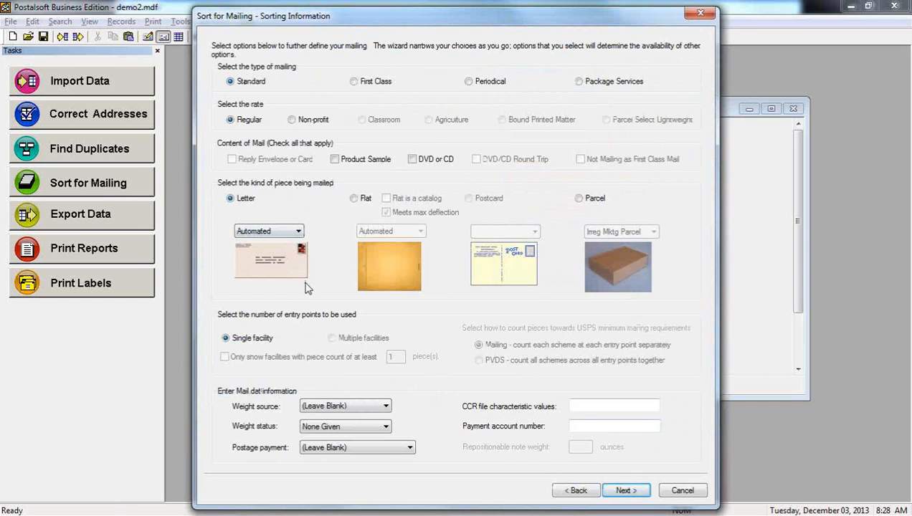
pyautogui.click(626, 490)
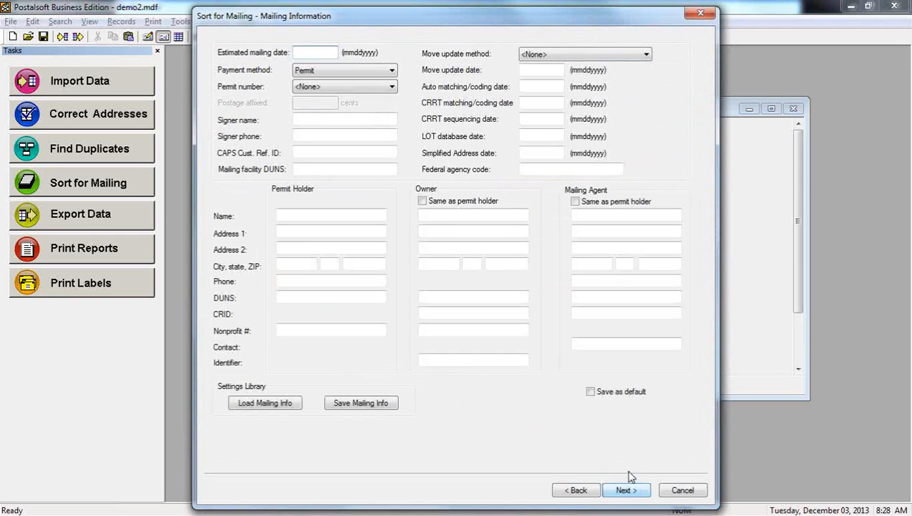
# Step: Load the saved Sample Permit mailing information and try to continue the presort with it
pyautogui.click(266, 403)
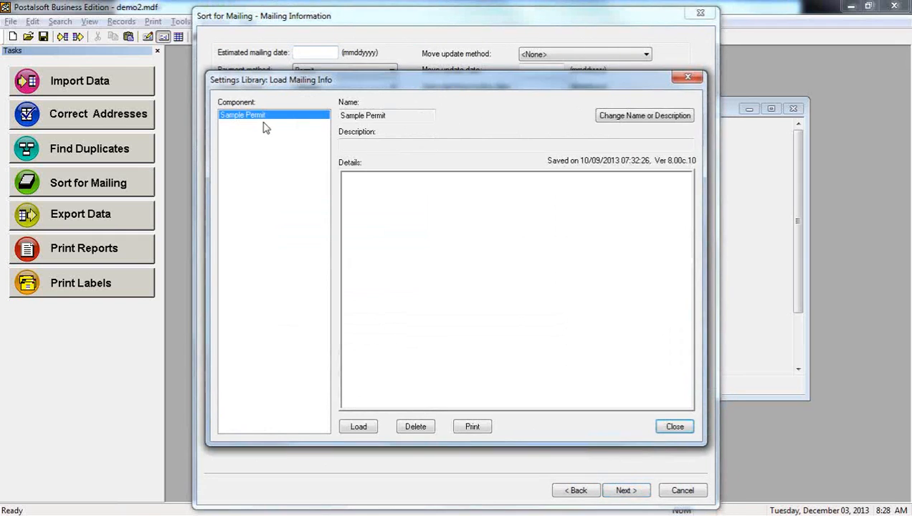
pyautogui.click(365, 430)
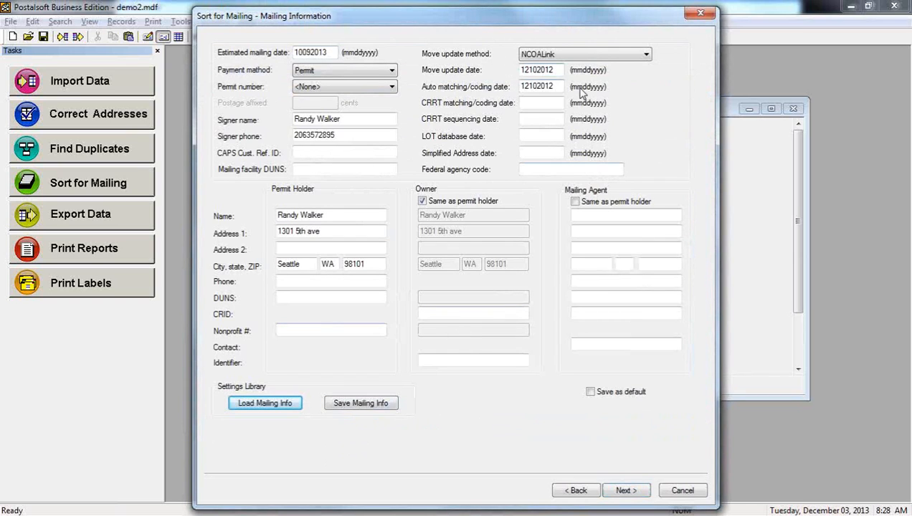
pyautogui.click(618, 492)
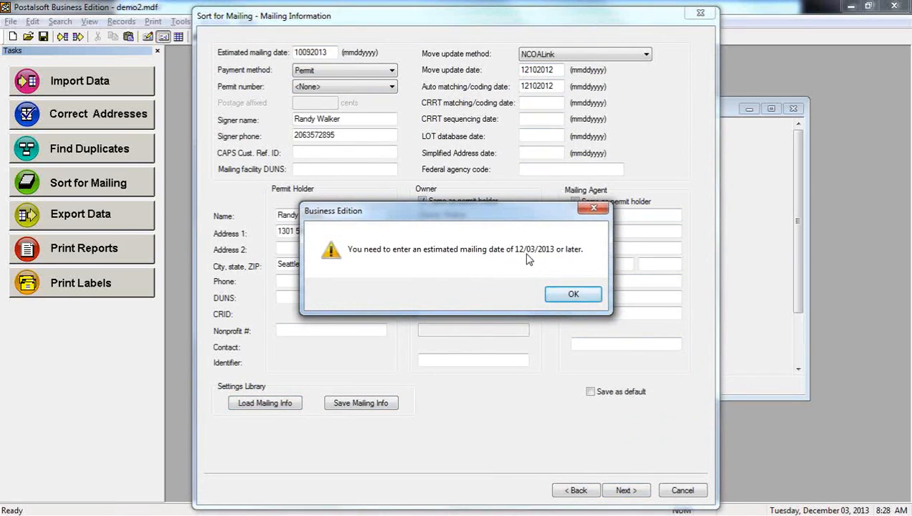
pyautogui.click(572, 295)
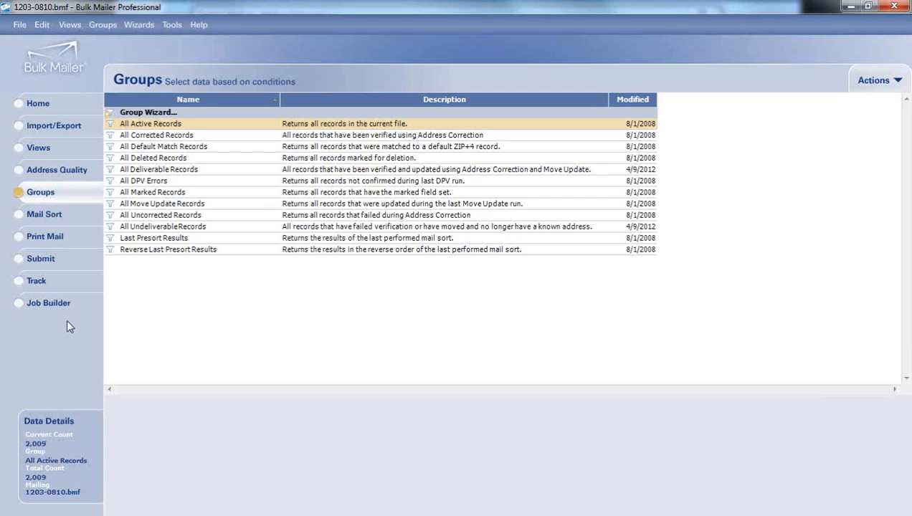
# Step: Switch to Bulk Mailer and start a new presort with the Mail Sort Wizard
pyautogui.click(57, 219)
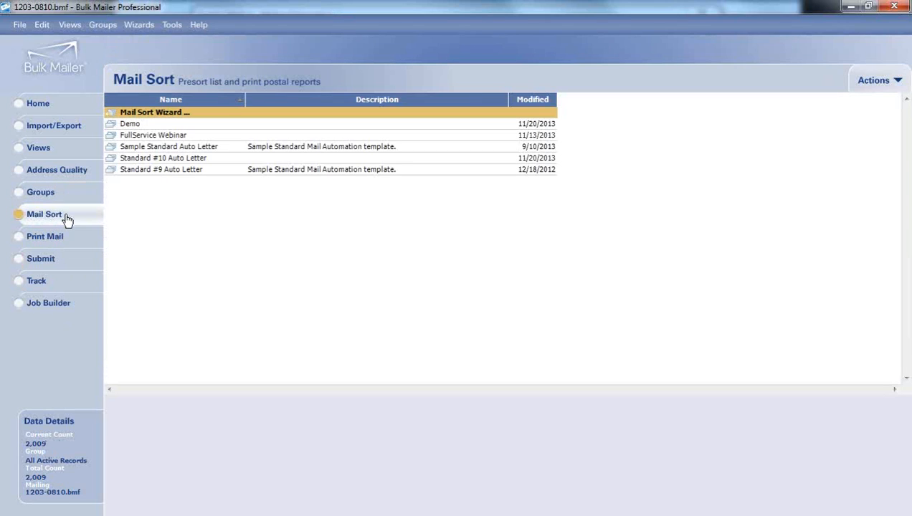
pyautogui.doubleClick(164, 118)
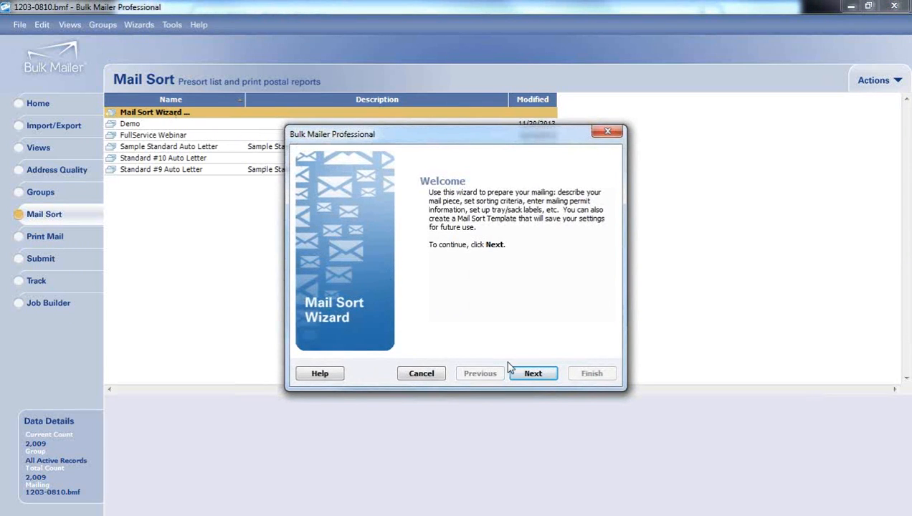
pyautogui.click(533, 377)
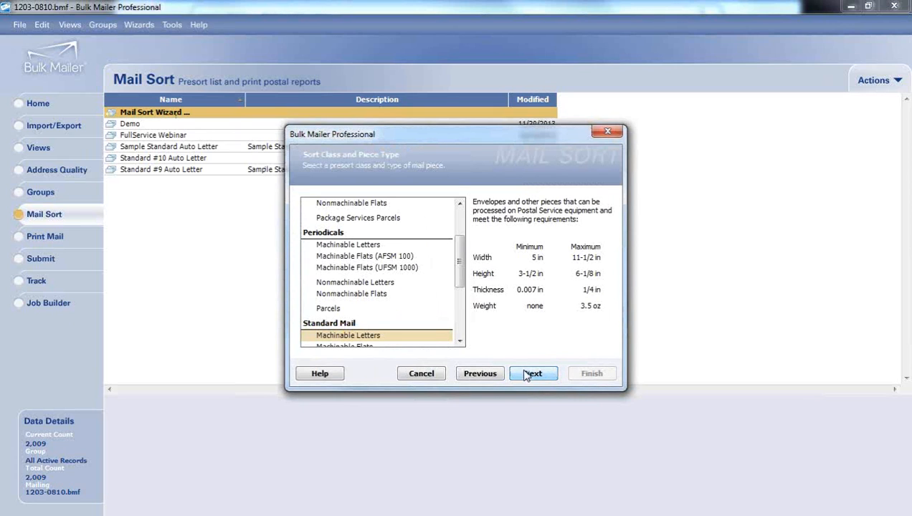
# Step: Choose Standard Mail Machinable Letters as the sort class and piece type, and accept the 4.125 by 9.5 in piece dimensions and weight
pyautogui.scroll(3, 462, 283)
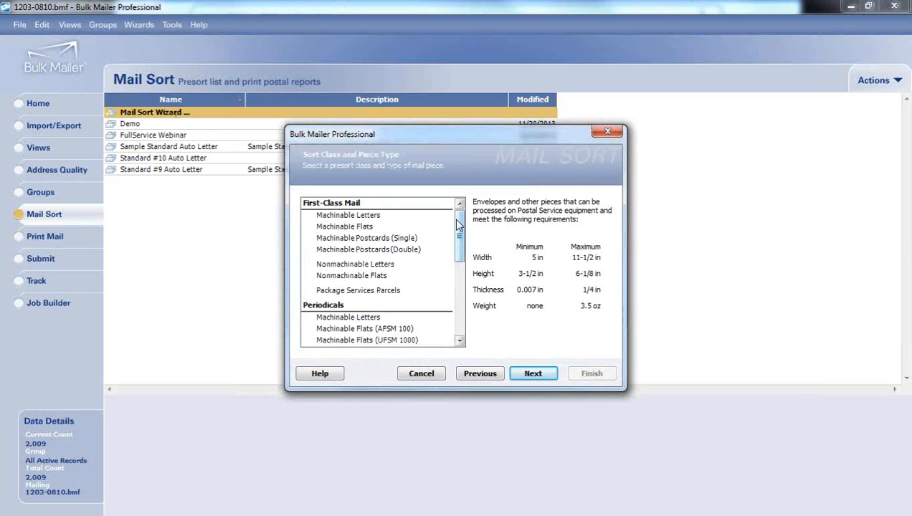
pyautogui.moveTo(459, 224); pyautogui.dragTo(447, 300)
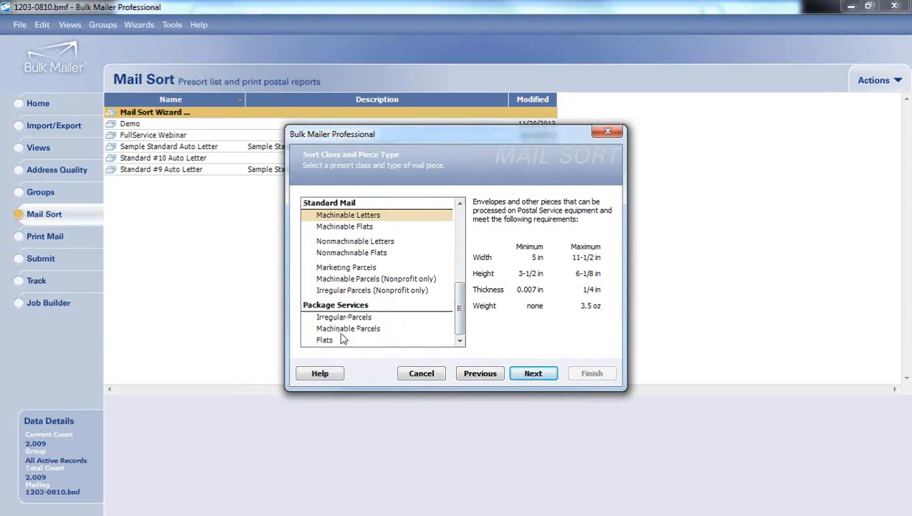
pyautogui.moveTo(462, 319); pyautogui.dragTo(471, 294)
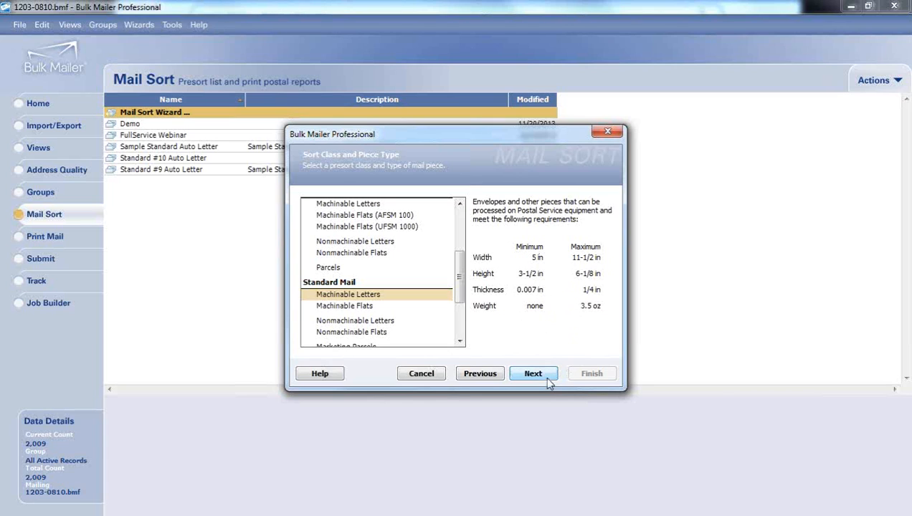
pyautogui.click(415, 307)
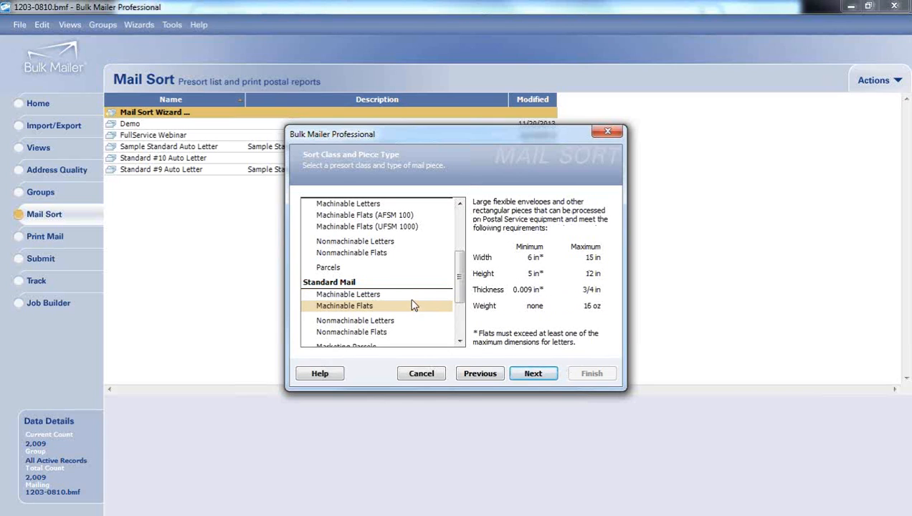
pyautogui.click(405, 294)
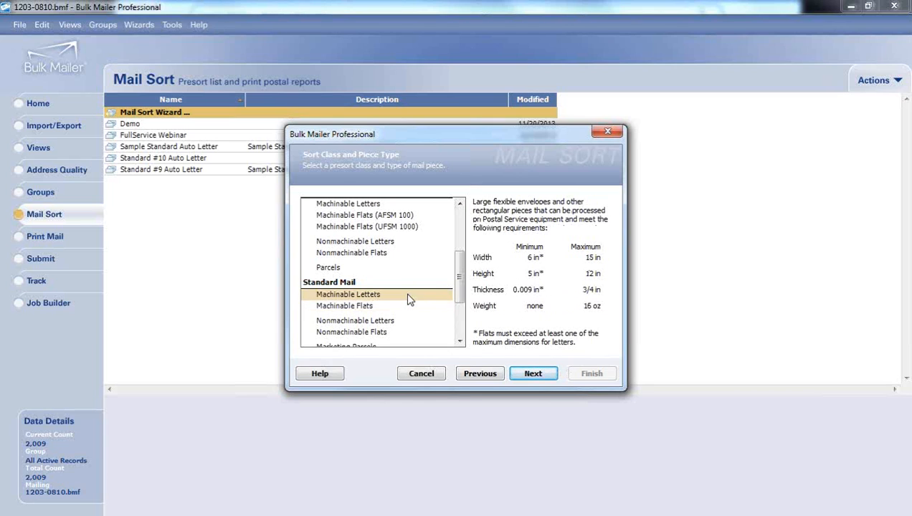
pyautogui.click(532, 373)
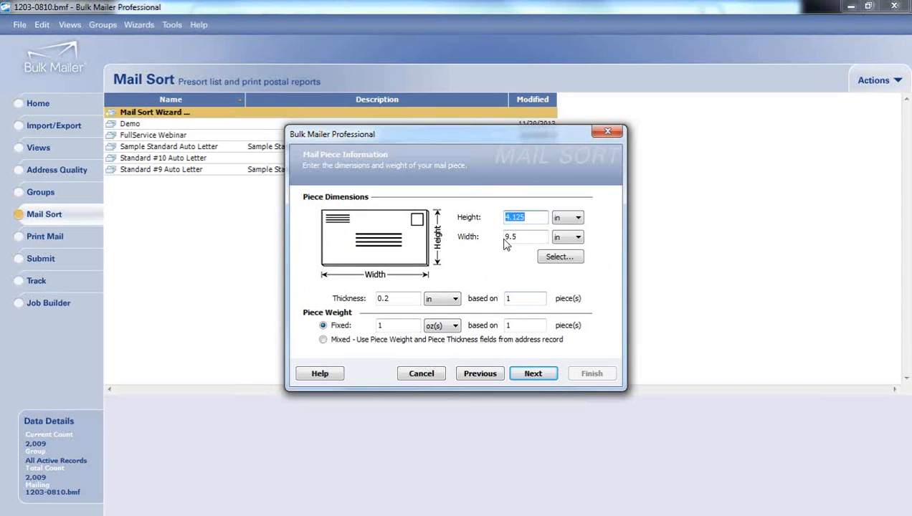
pyautogui.click(355, 344)
pyautogui.click(523, 373)
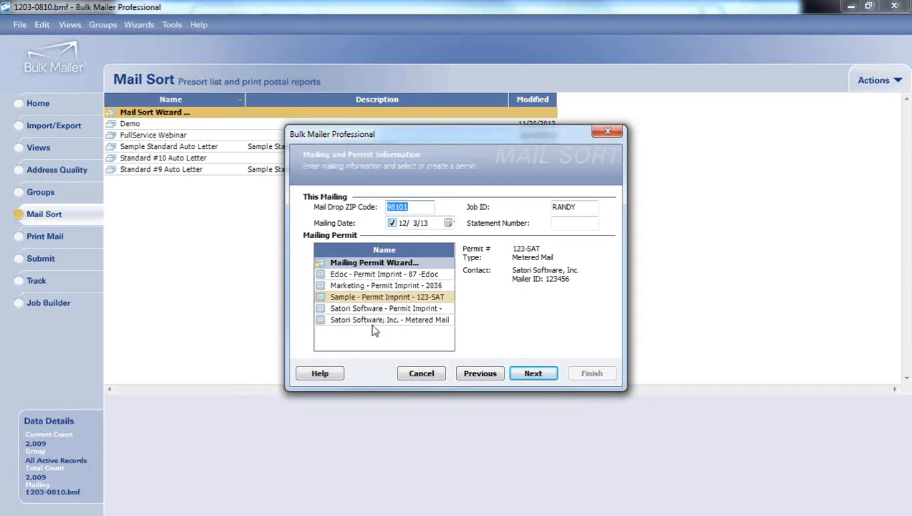
# Step: Open the Sample - Permit Imprint permit for editing and keep Mail Owner as the role in the mailing
pyautogui.doubleClick(358, 297)
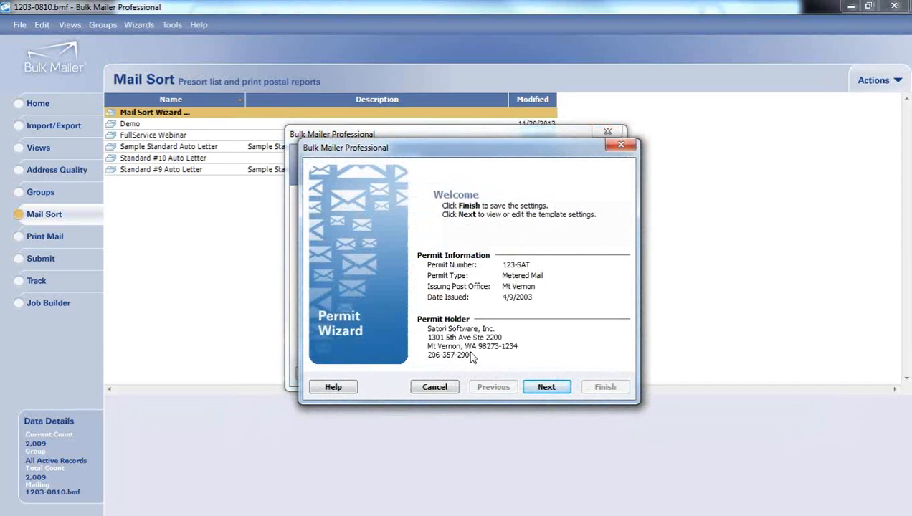
pyautogui.click(546, 387)
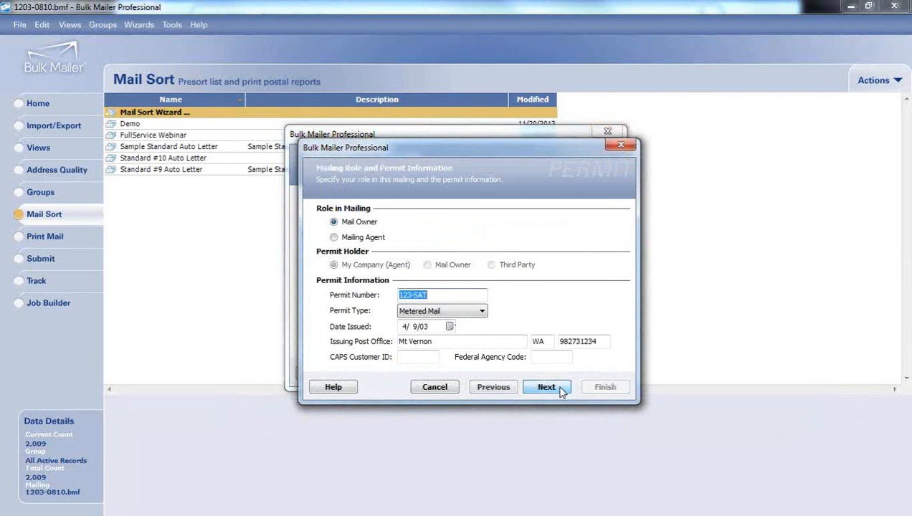
pyautogui.click(334, 237)
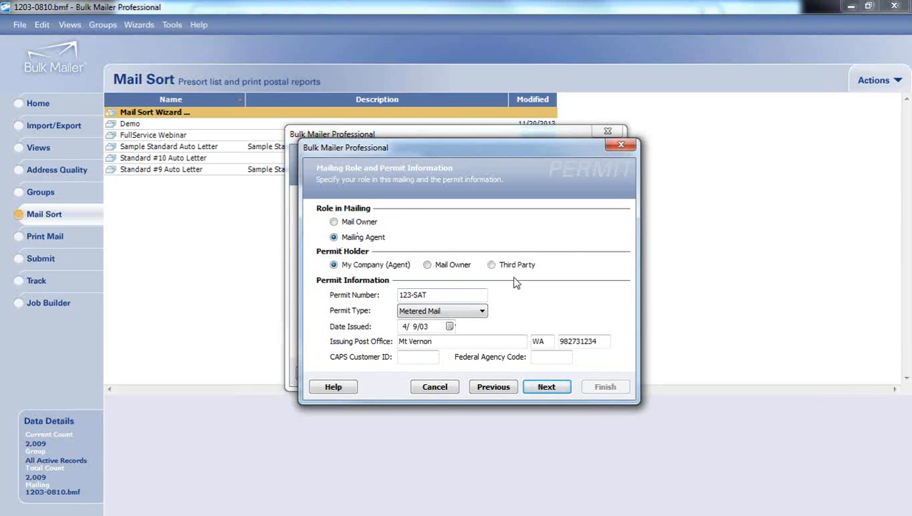
pyautogui.click(333, 222)
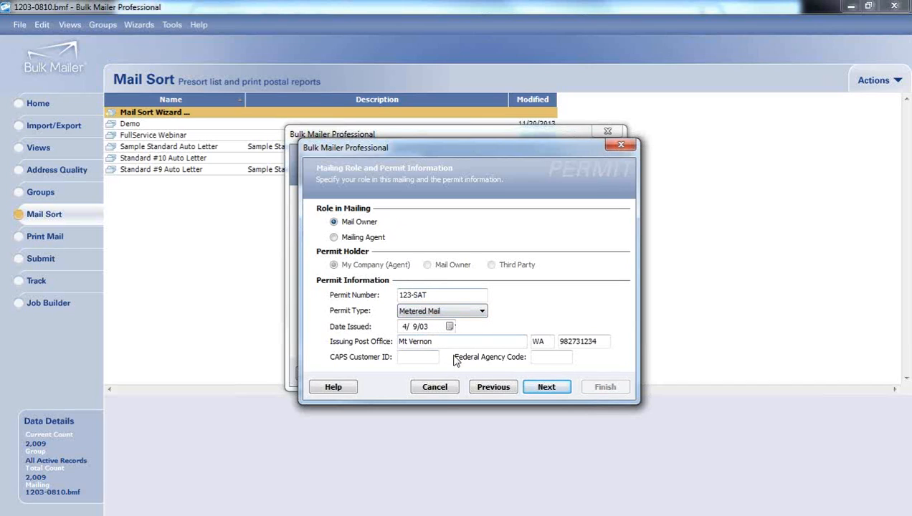
pyautogui.click(545, 387)
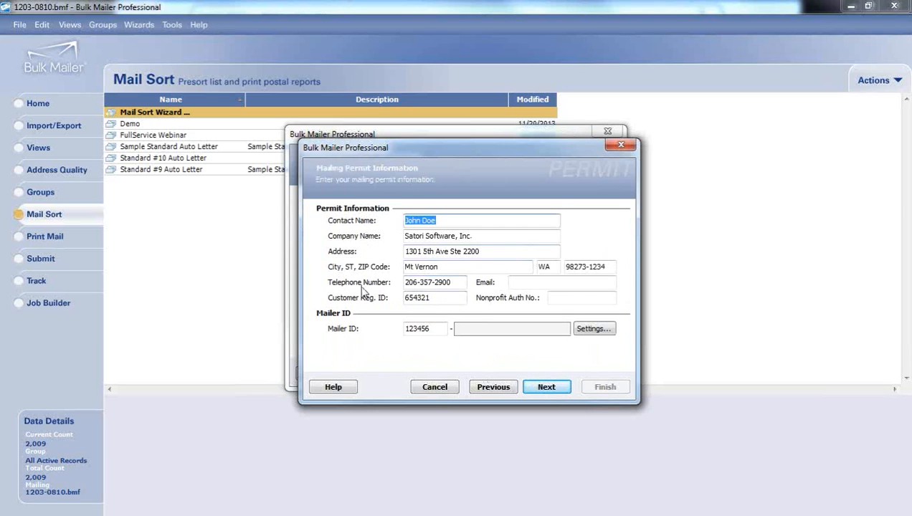
# Step: Review the permit's Customer Reg. ID and Mailer ID, leave the secondary permit blank, and save the permit template under its existing name
pyautogui.moveTo(440, 298); pyautogui.dragTo(385, 290)
pyautogui.click(433, 296)
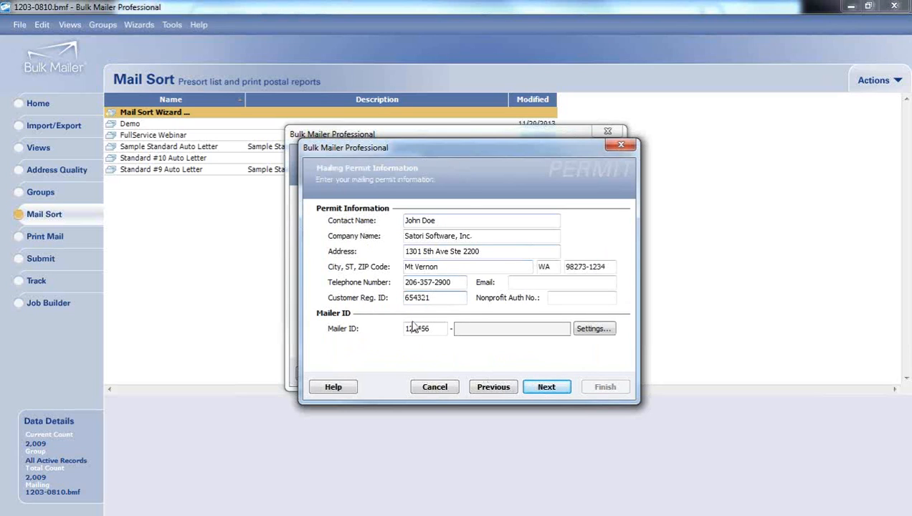
pyautogui.moveTo(431, 329); pyautogui.dragTo(409, 328)
pyautogui.click(422, 327)
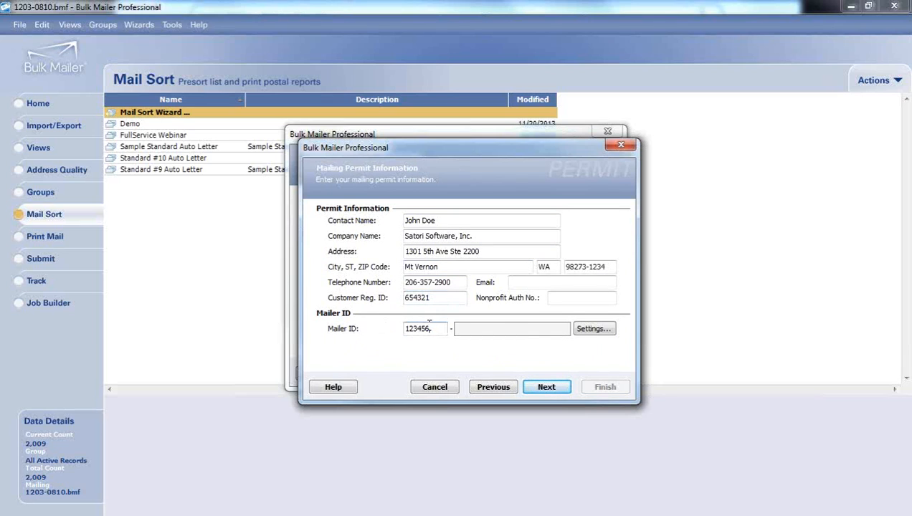
pyautogui.click(540, 391)
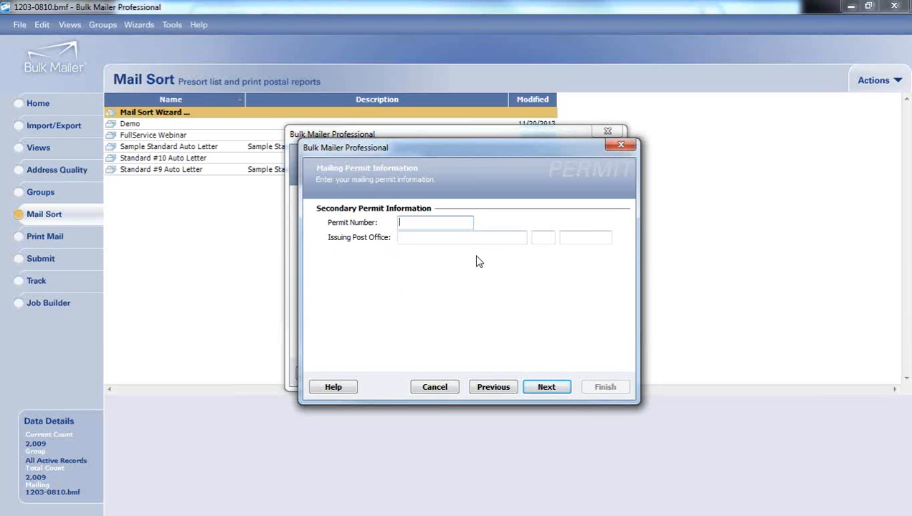
pyautogui.click(540, 387)
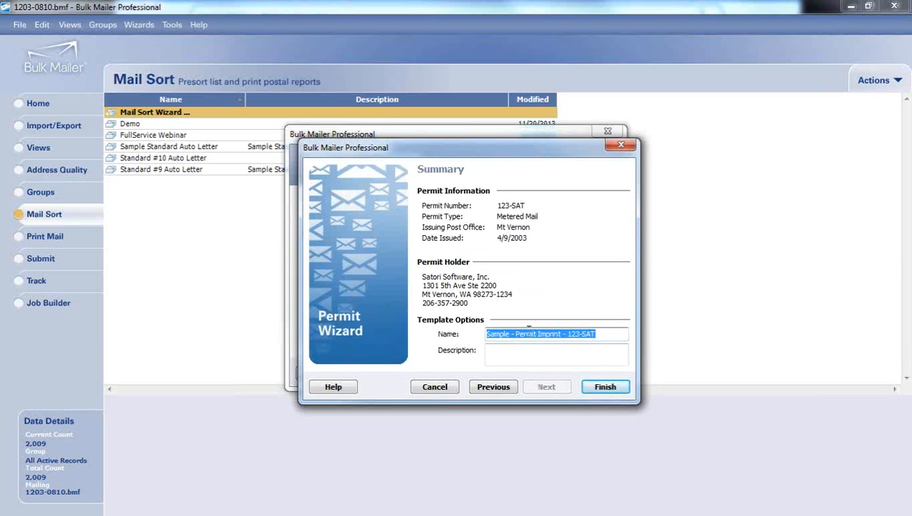
pyautogui.click(604, 388)
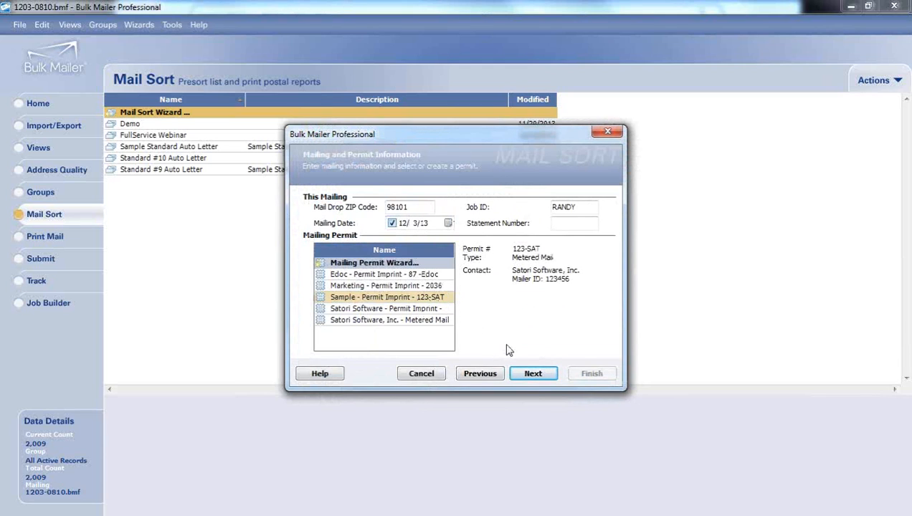
# Step: Accept the mailing and permit information, and the Mail.dat settings with version 13-1 and PBC piece records
pyautogui.click(533, 374)
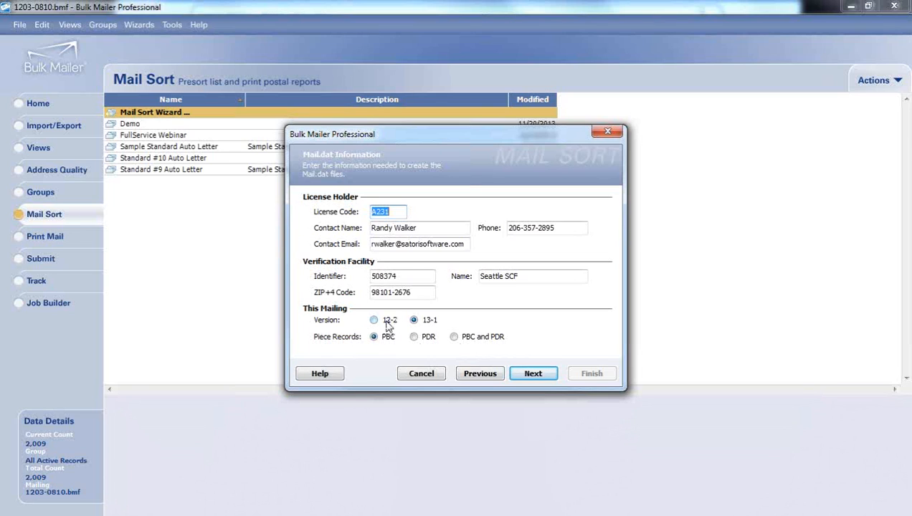
pyautogui.click(550, 377)
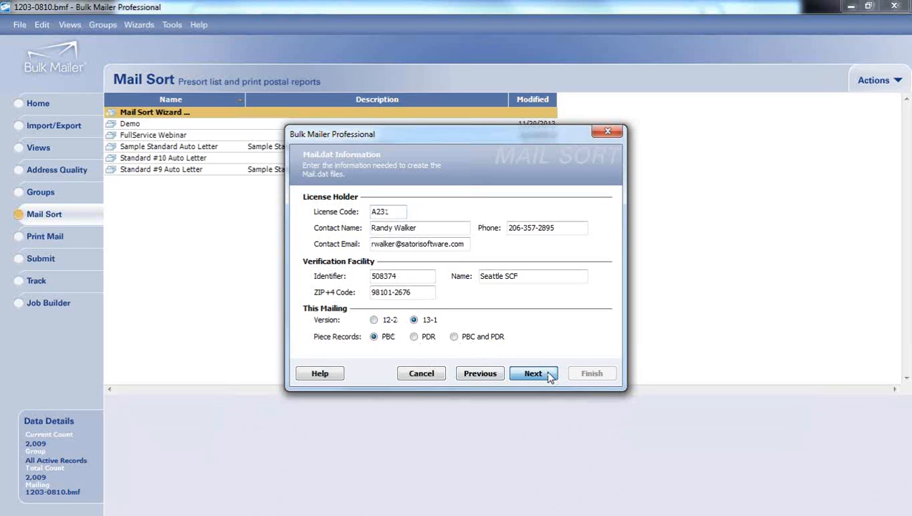
pyautogui.click(549, 376)
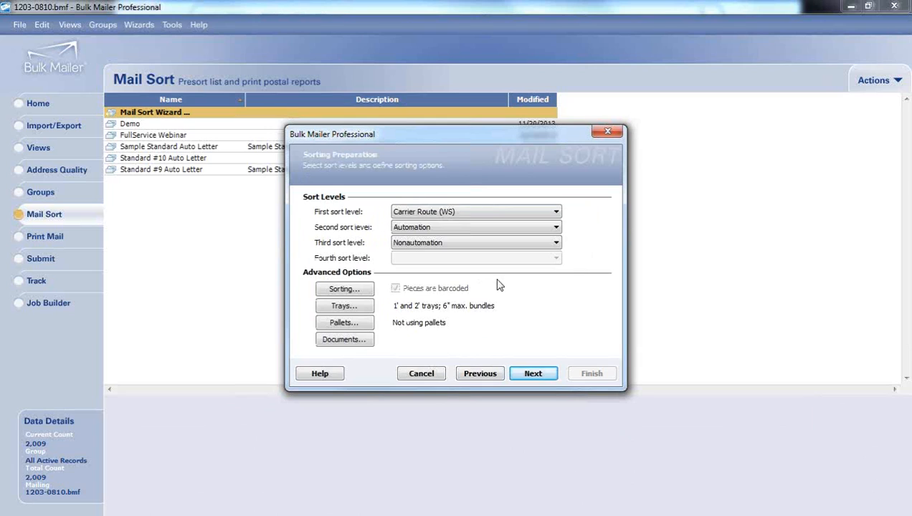
# Step: Keep Carrier Route (WS) as the first sort level and accept the sorting preparation settings without pallets
pyautogui.click(509, 216)
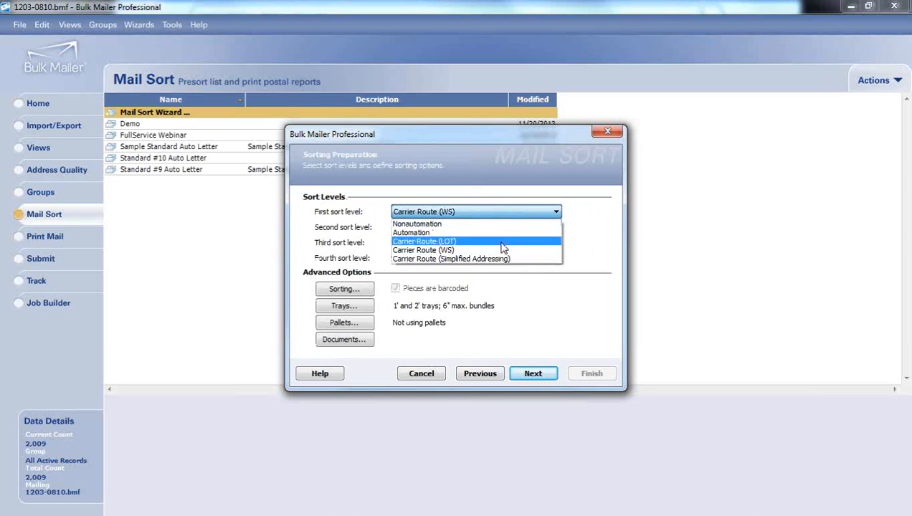
pyautogui.click(498, 251)
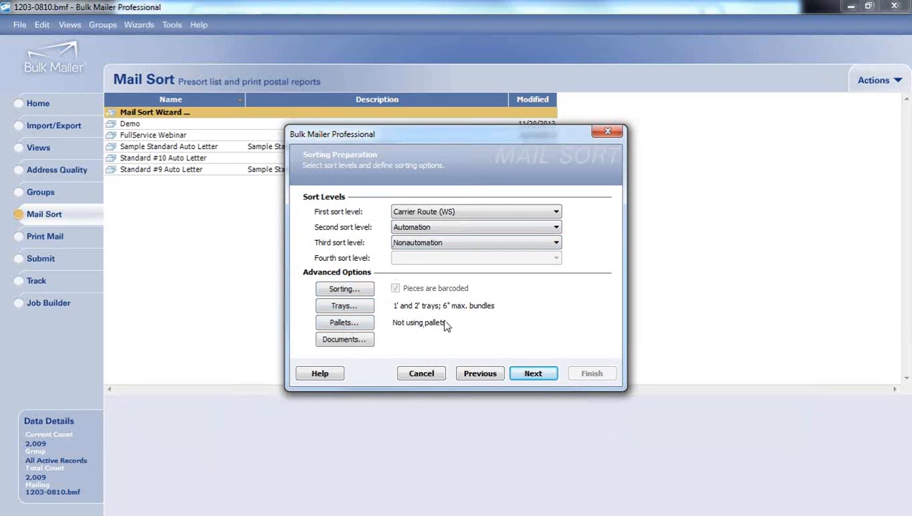
pyautogui.click(539, 377)
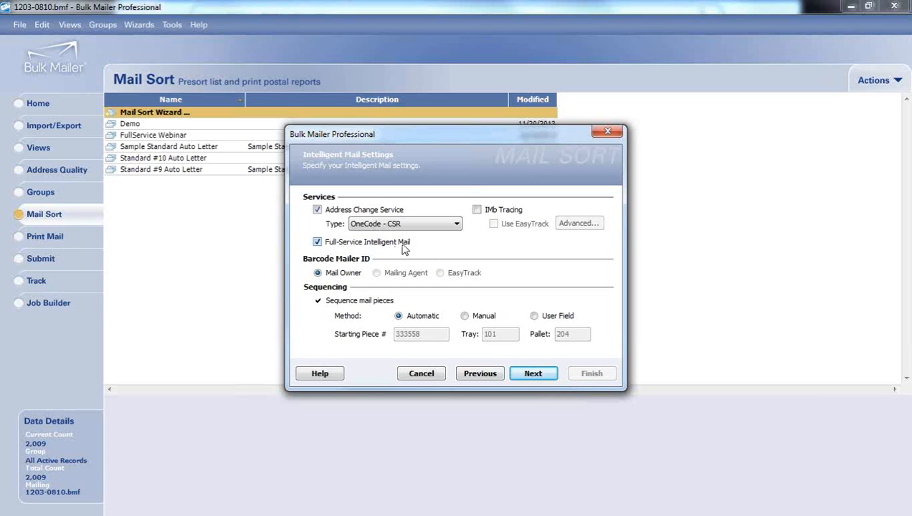
# Step: Keep OneCode - CSR as the Address Change Service type and enable IMb Tracing with EasyTrack
pyautogui.click(373, 224)
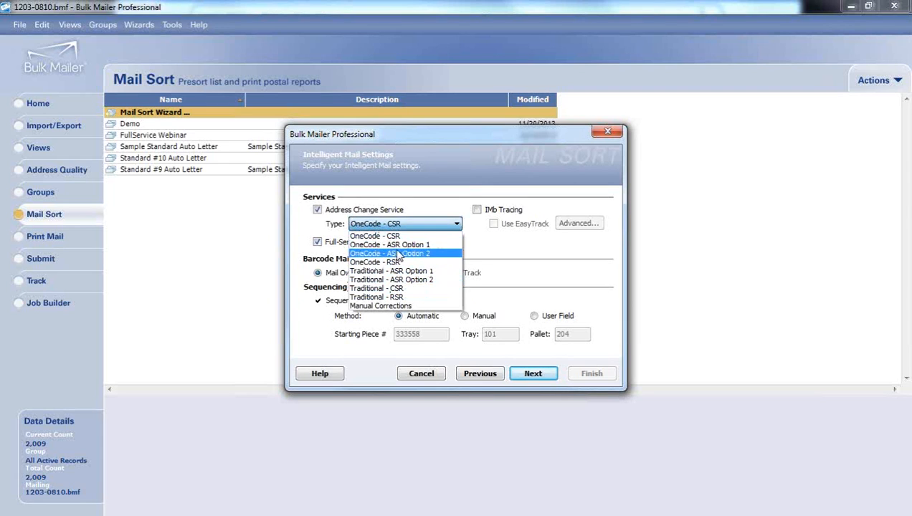
pyautogui.click(404, 237)
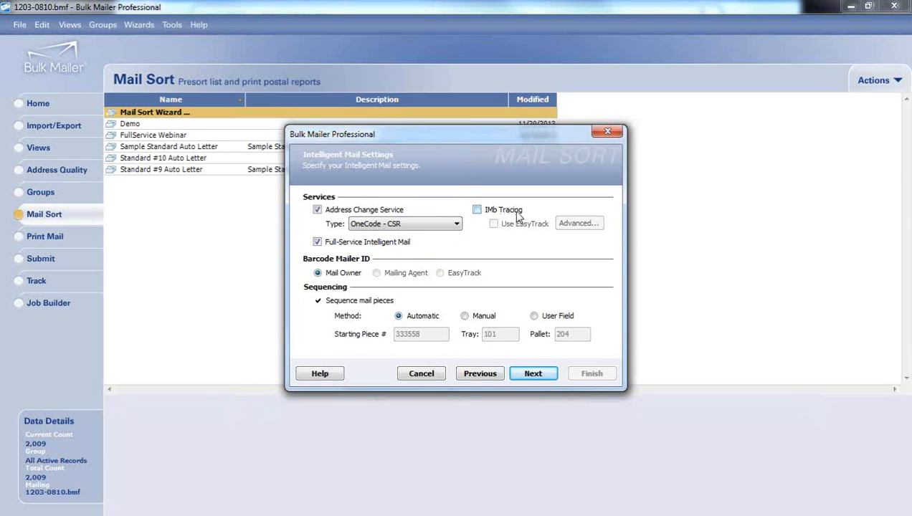
pyautogui.click(477, 211)
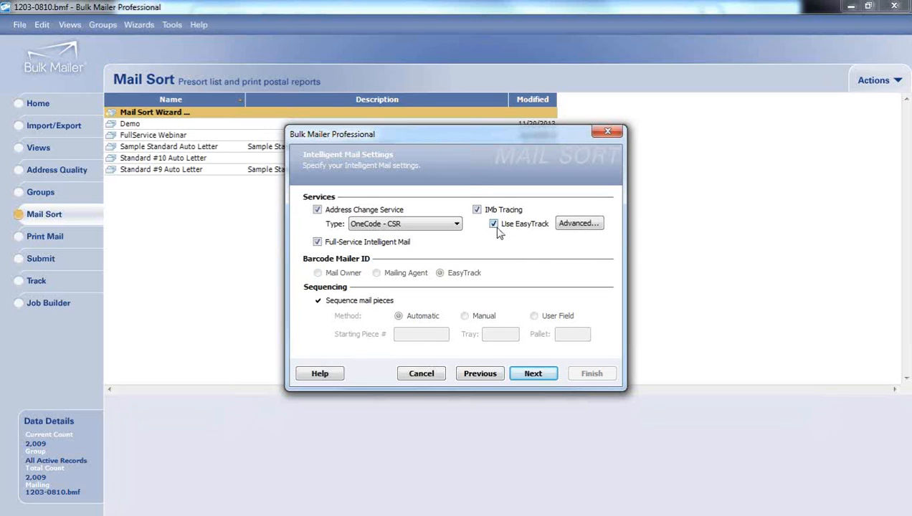
pyautogui.click(494, 224)
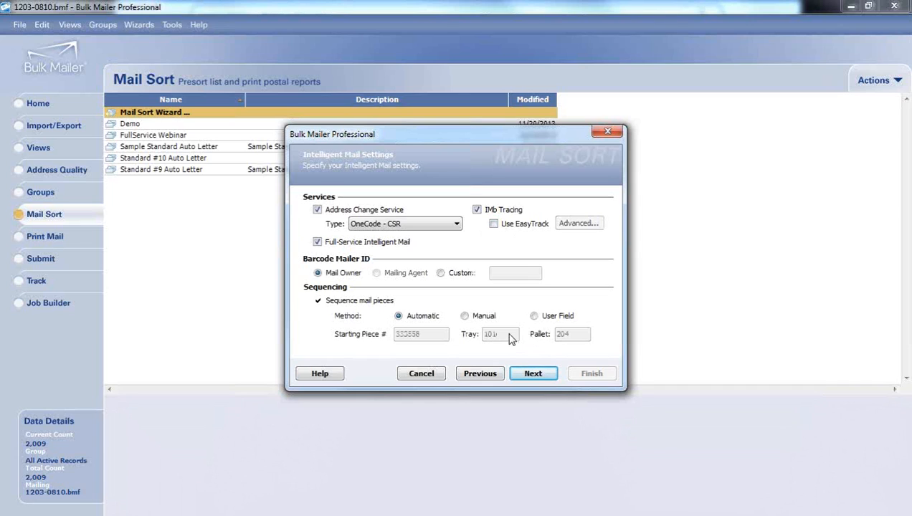
pyautogui.click(508, 233)
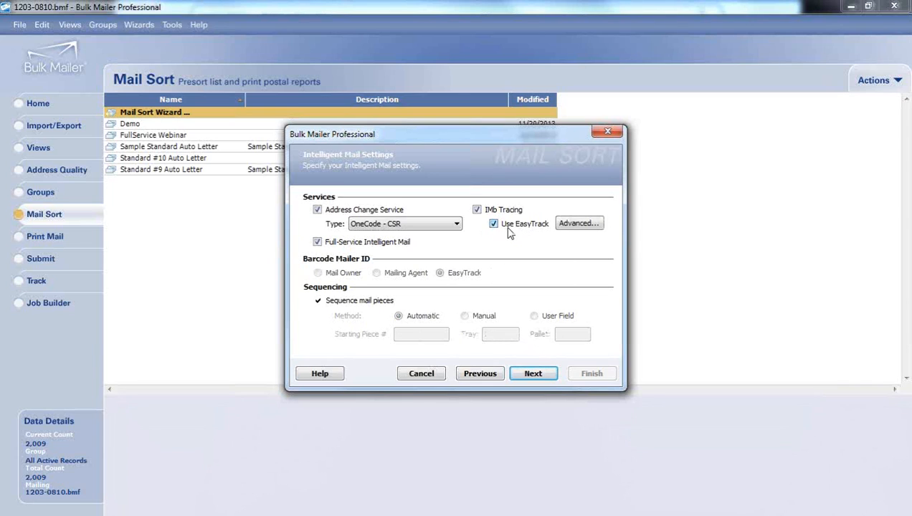
# Step: Examine the advanced EasyTrack piece lookup settings, including the fields available for a custom identifier or category, without keeping any change
pyautogui.click(577, 223)
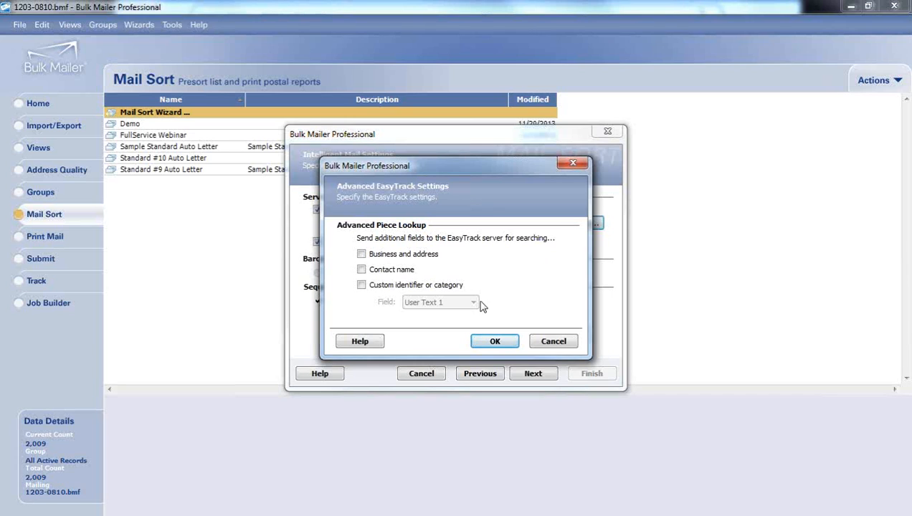
pyautogui.click(433, 287)
pyautogui.click(443, 304)
pyautogui.click(444, 303)
pyautogui.click(559, 338)
# Step: Turn off IMb Tracing and accept the Intelligent Mail settings with the Mail Owner barcode ID and automatic piece sequencing
pyautogui.click(477, 209)
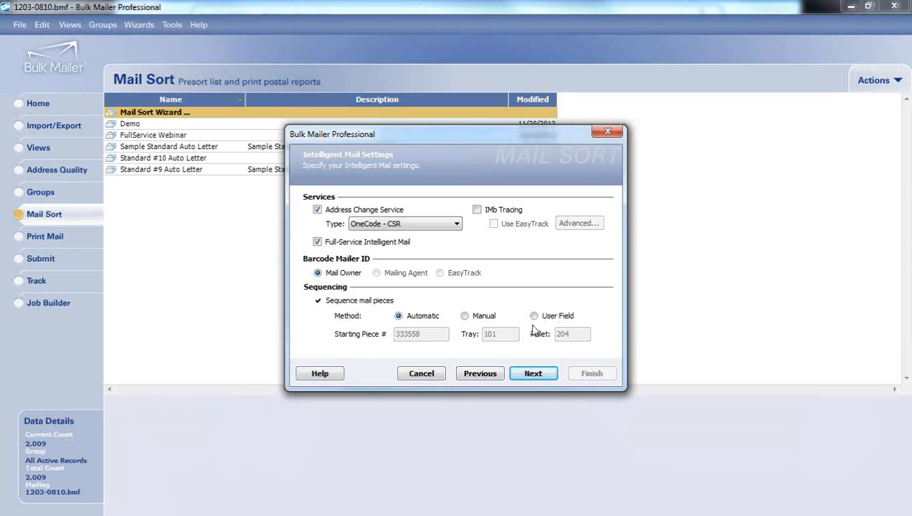
pyautogui.click(526, 377)
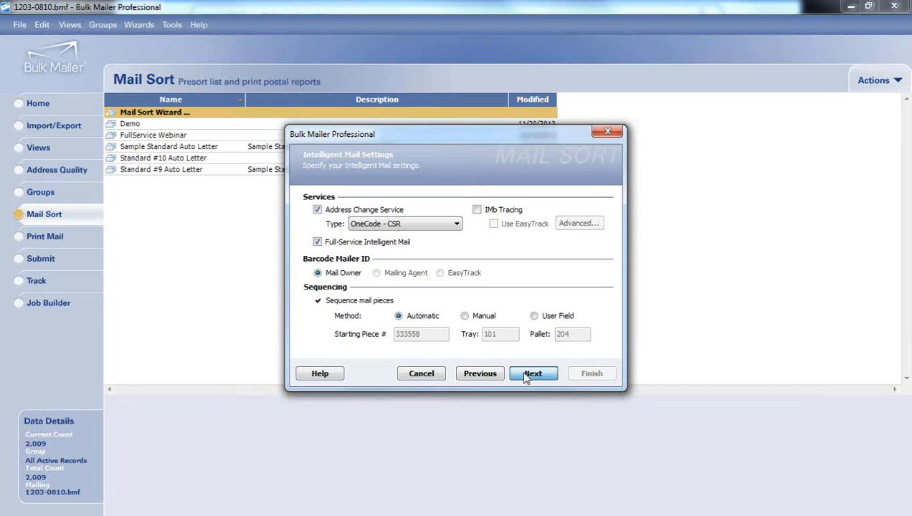
pyautogui.click(526, 378)
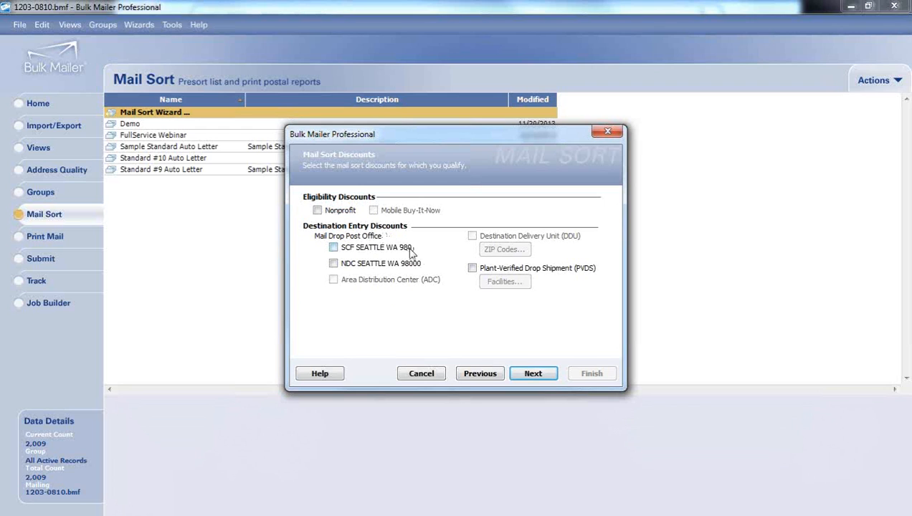
# Step: Analyze the list by SCF and NDC entry points for Plant-Verified Drop Shipment, review pieces and weights, and leave the discount off
pyautogui.click(472, 269)
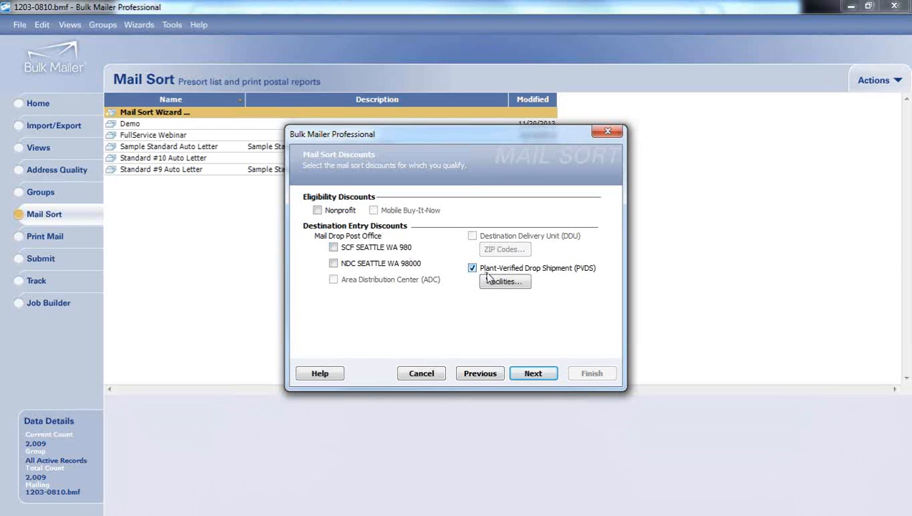
pyautogui.click(492, 282)
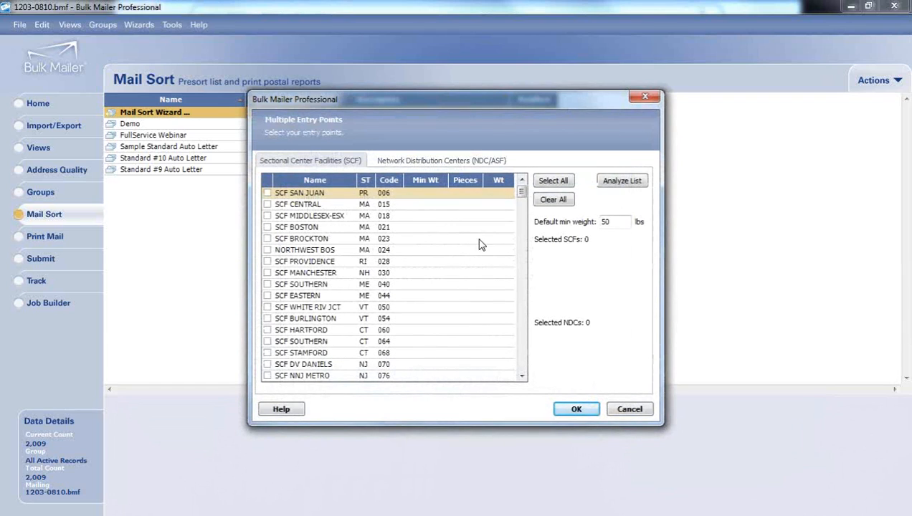
pyautogui.click(620, 183)
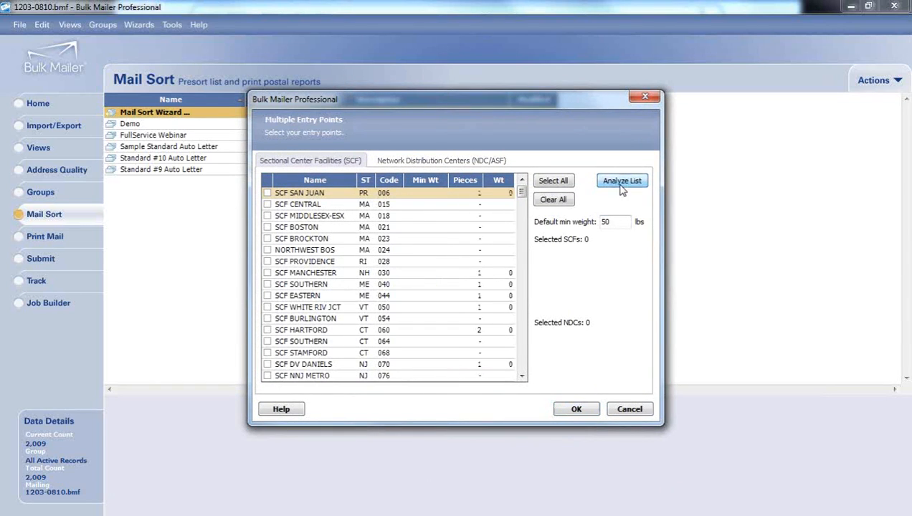
pyautogui.moveTo(525, 189); pyautogui.dragTo(523, 232)
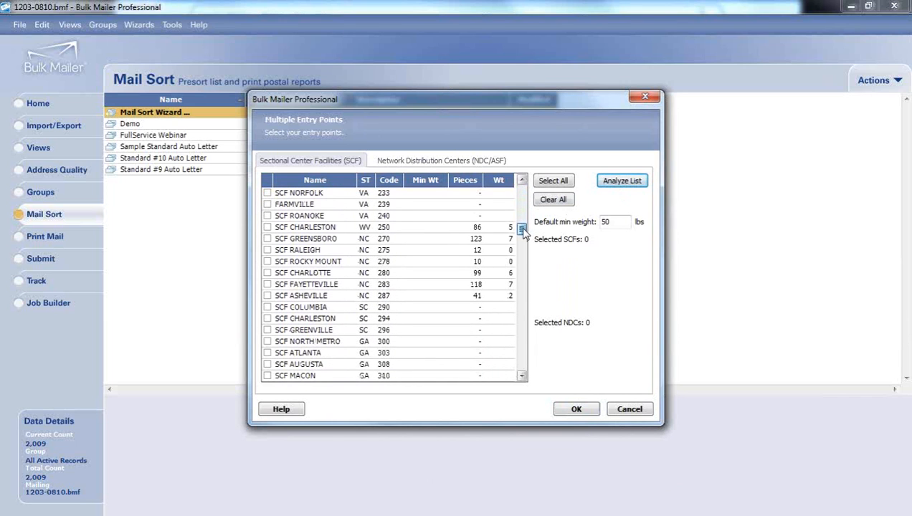
pyautogui.click(484, 241)
pyautogui.moveTo(521, 230); pyautogui.dragTo(524, 279)
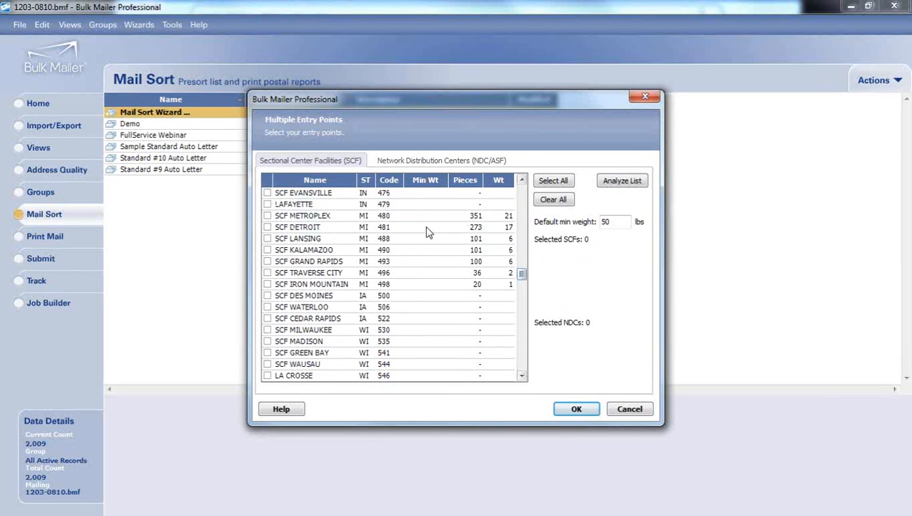
pyautogui.click(401, 160)
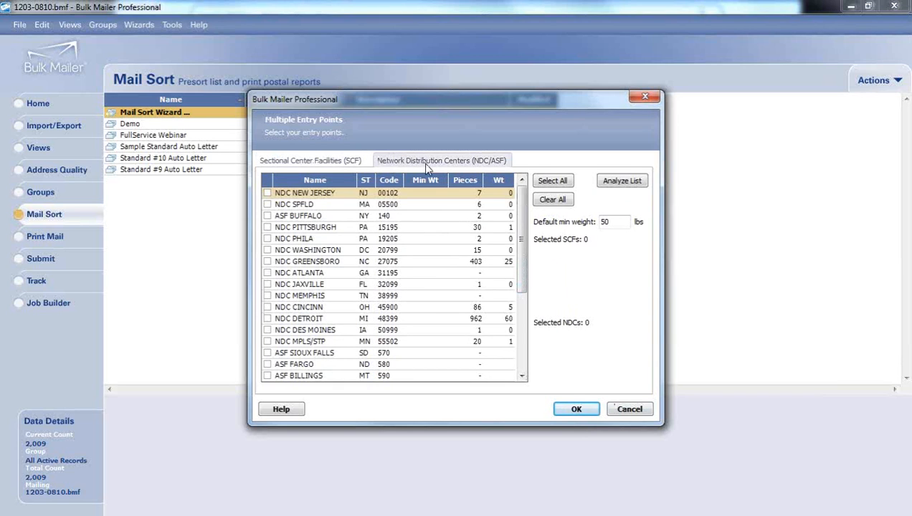
pyautogui.click(629, 408)
pyautogui.click(472, 269)
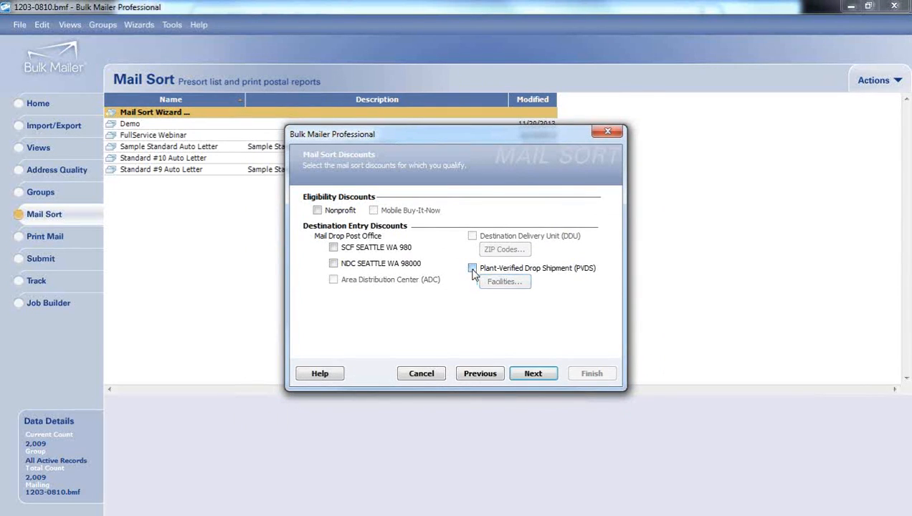
# Step: Accept the sort without discounts, with minimum postage calculated and the 2 x 5 sheet (3-1/4" by 2") tray label layout
pyautogui.click(534, 373)
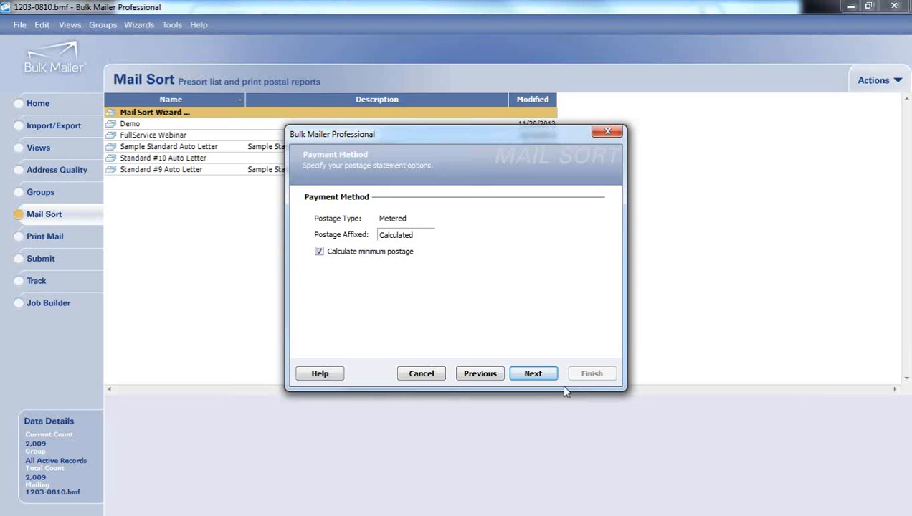
pyautogui.click(541, 379)
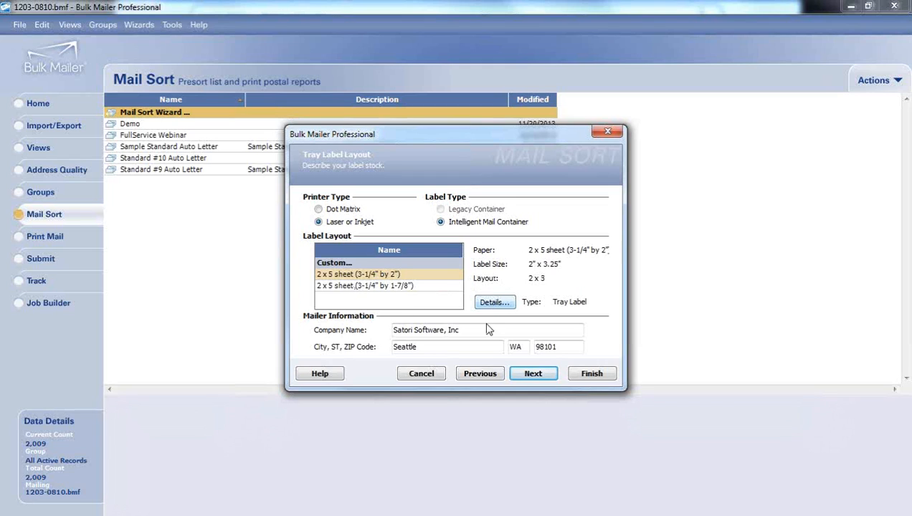
pyautogui.click(542, 375)
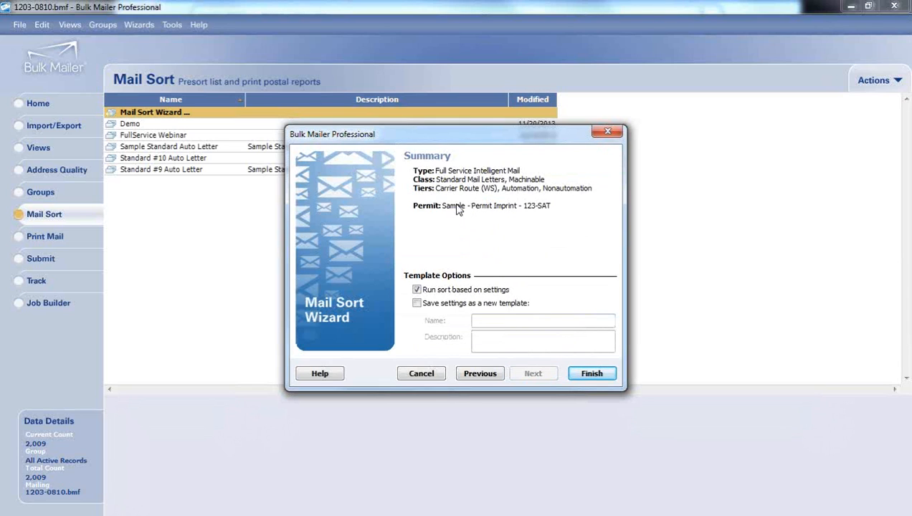
# Step: Save the mail sort settings as a new template named demo2 and run the sort
pyautogui.click(440, 304)
pyautogui.click(521, 321)
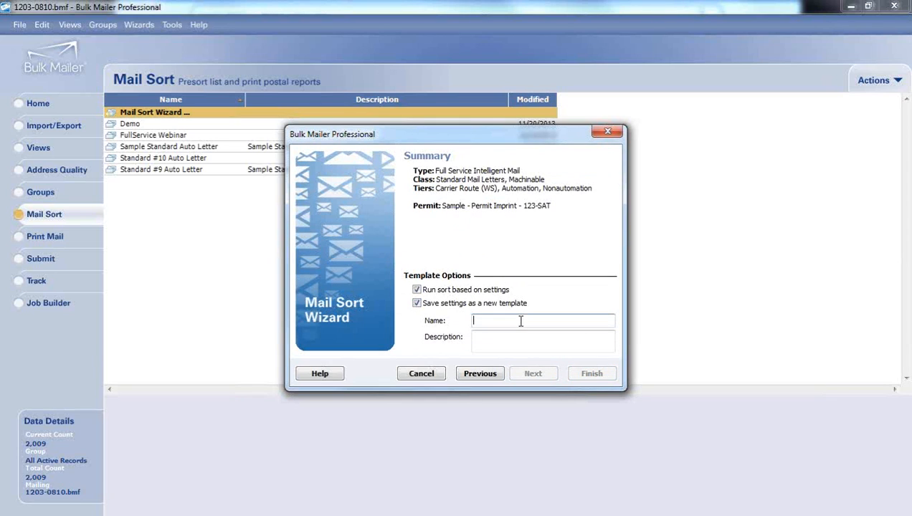
pyautogui.write('oem')
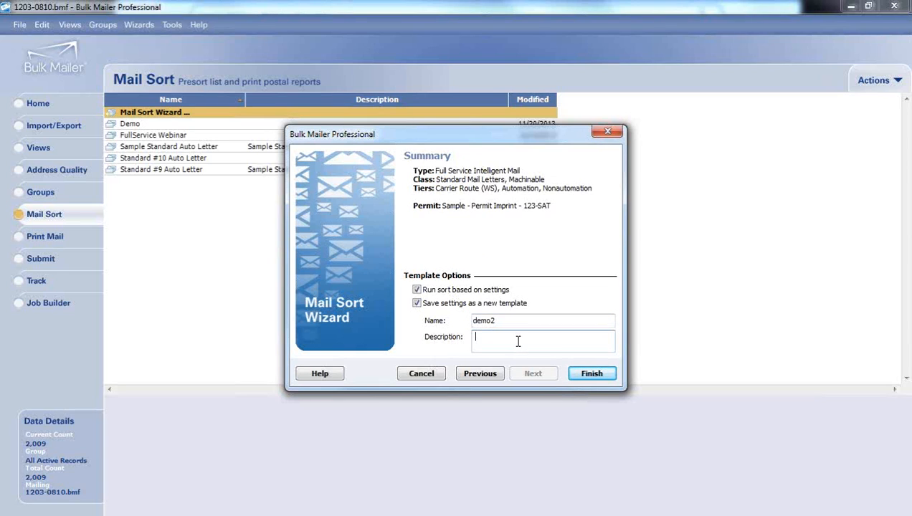
pyautogui.click(599, 378)
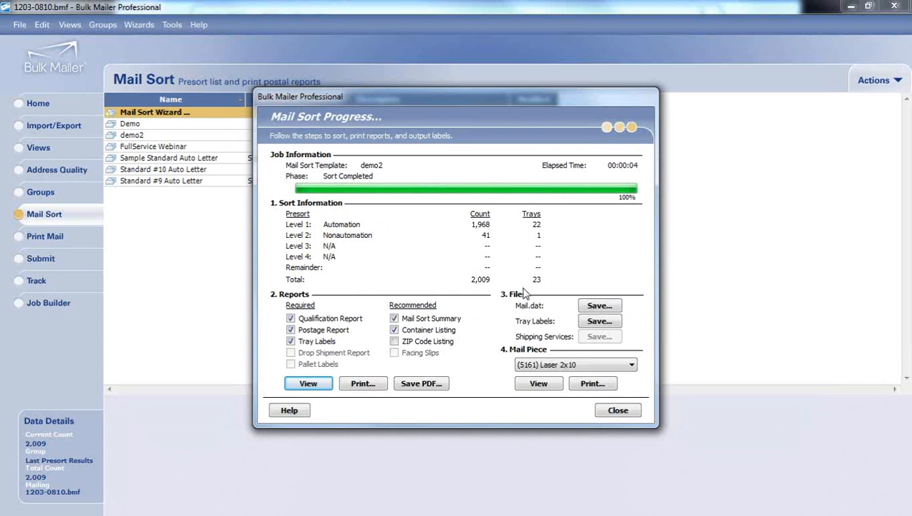
# Step: Preview the postal reports and review both pages of the Mail Sort Summary Report, including the presort and postage summaries
pyautogui.click(317, 384)
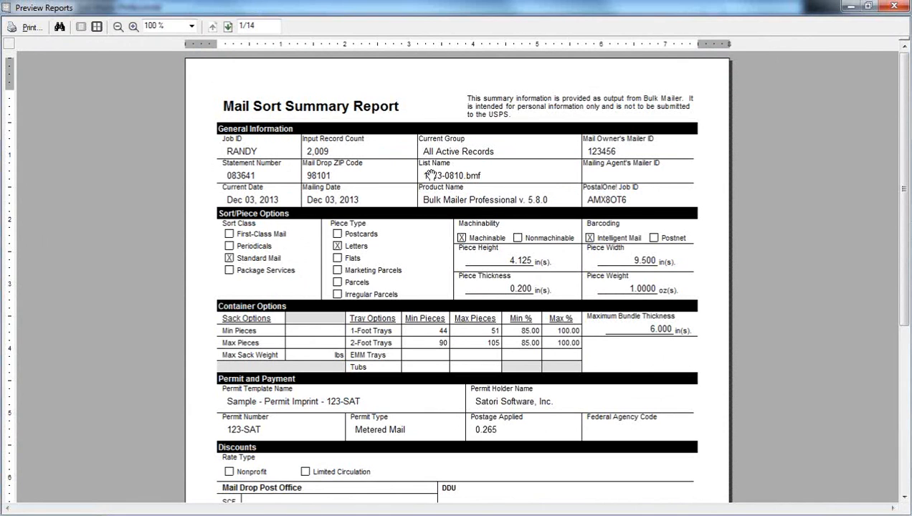
pyautogui.scroll(-5, 439, 283)
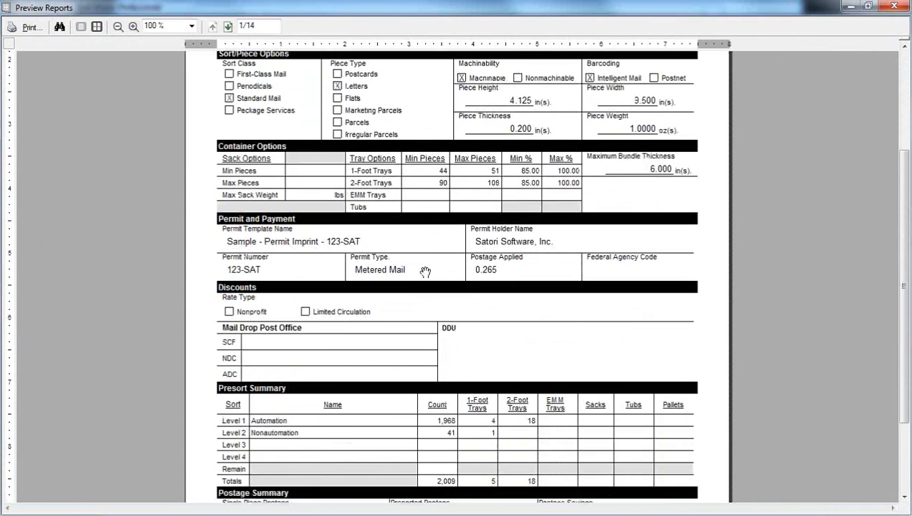
pyautogui.scroll(-1, 473, 319)
pyautogui.scroll(-3, 470, 319)
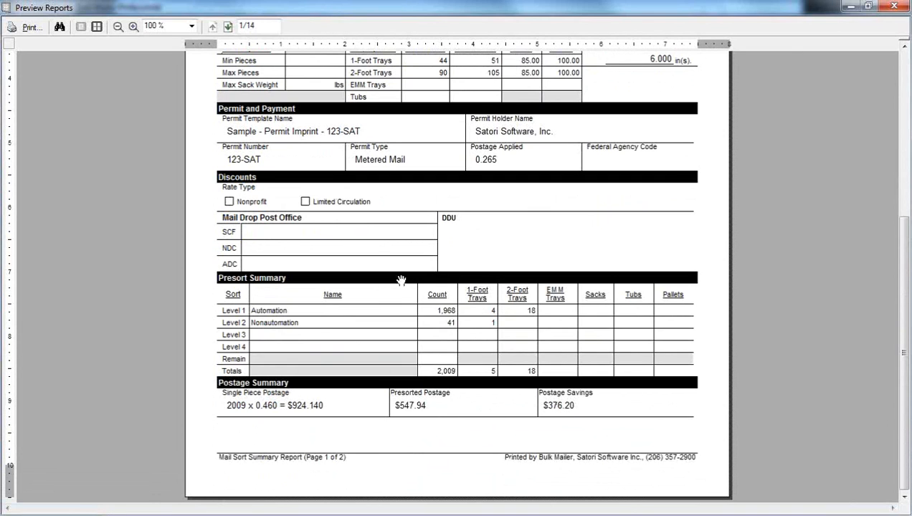
pyautogui.click(228, 27)
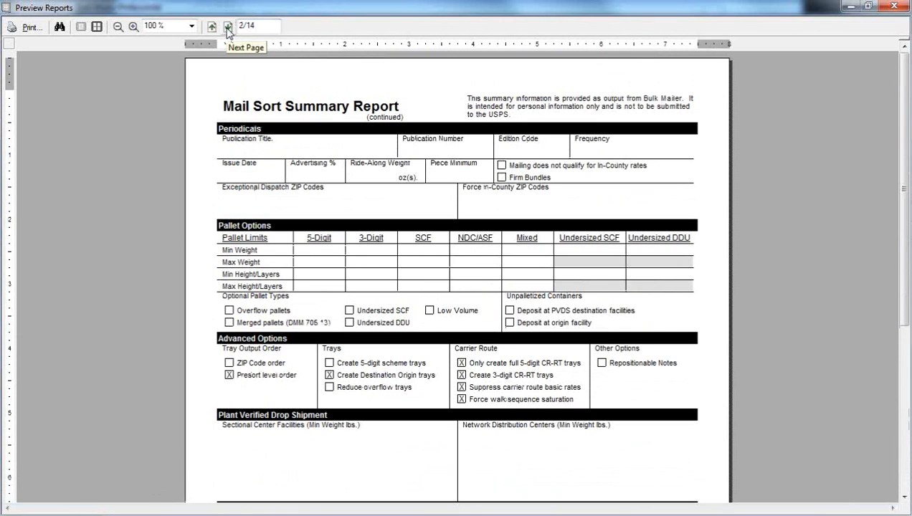
# Step: Review the Standard Mail Postage Statement, including Part A for automation letters and Part B for nonautomation letters
pyautogui.click(228, 28)
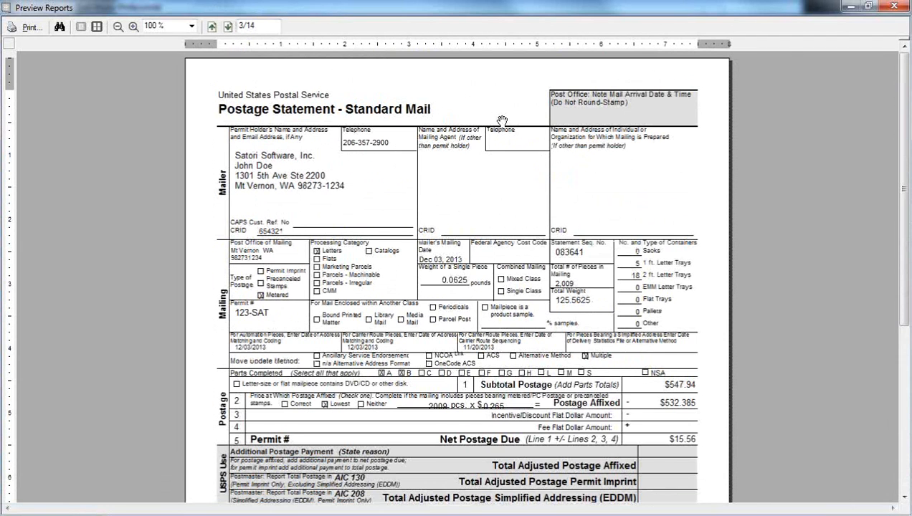
pyautogui.scroll(-3, 501, 120)
pyautogui.scroll(-6, 494, 152)
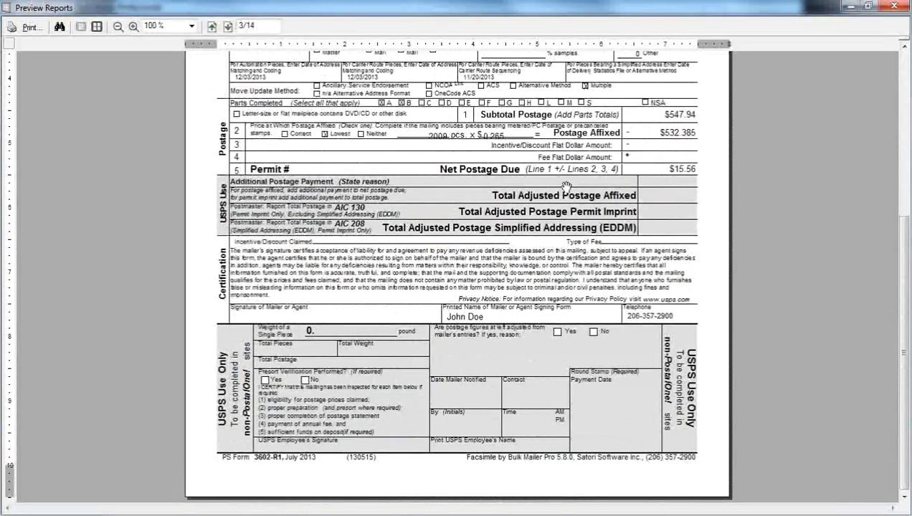
pyautogui.click(228, 26)
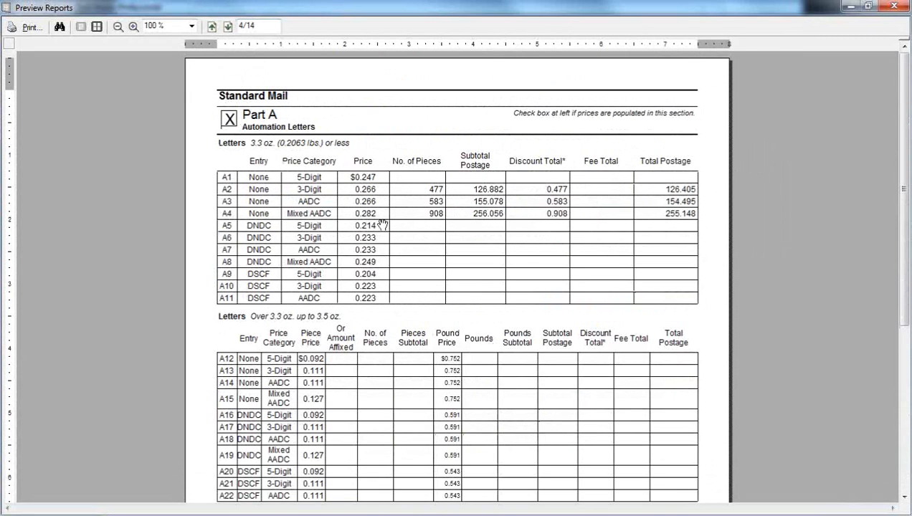
pyautogui.click(228, 26)
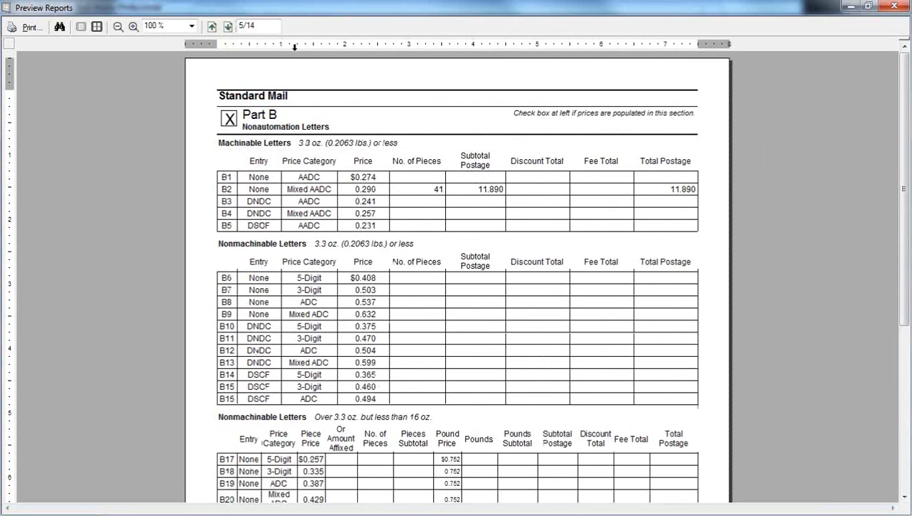
# Step: Examine the USPS Qualification Report for its tray breakdown by destination and its rate summary
pyautogui.click(227, 27)
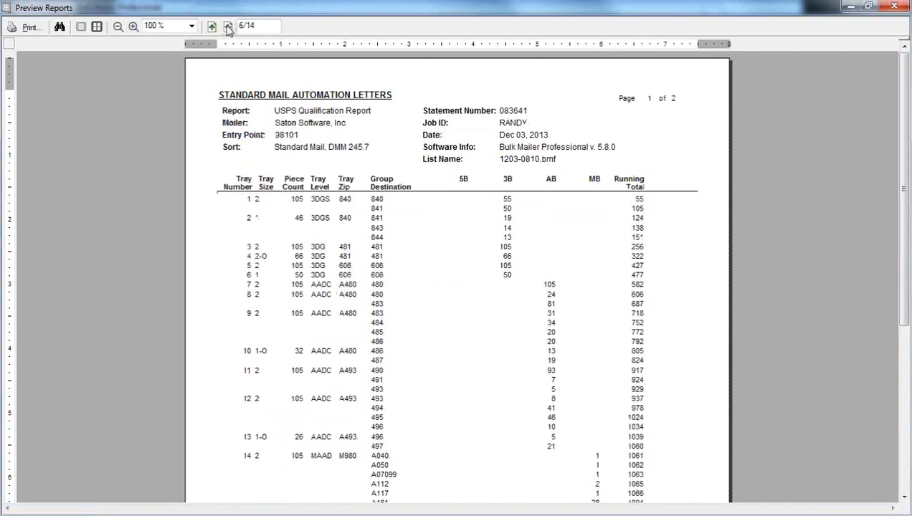
pyautogui.scroll(-1, 467, 180)
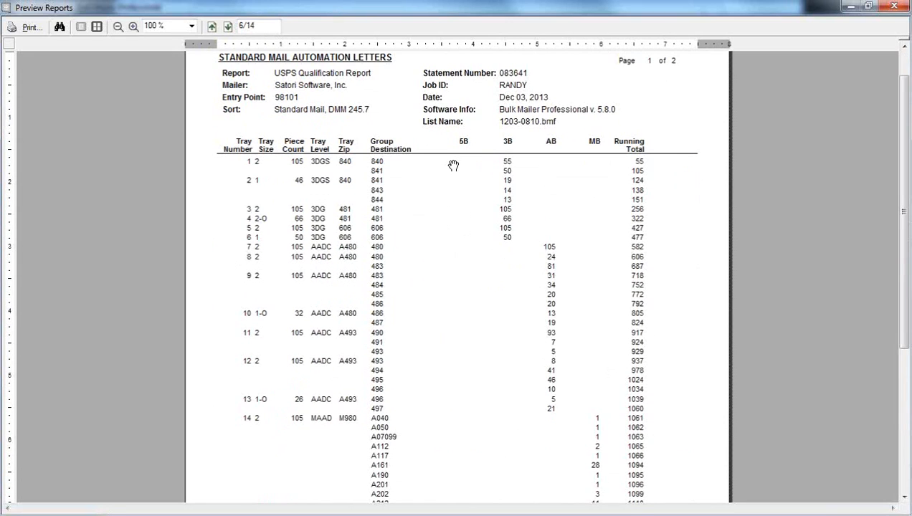
pyautogui.click(227, 27)
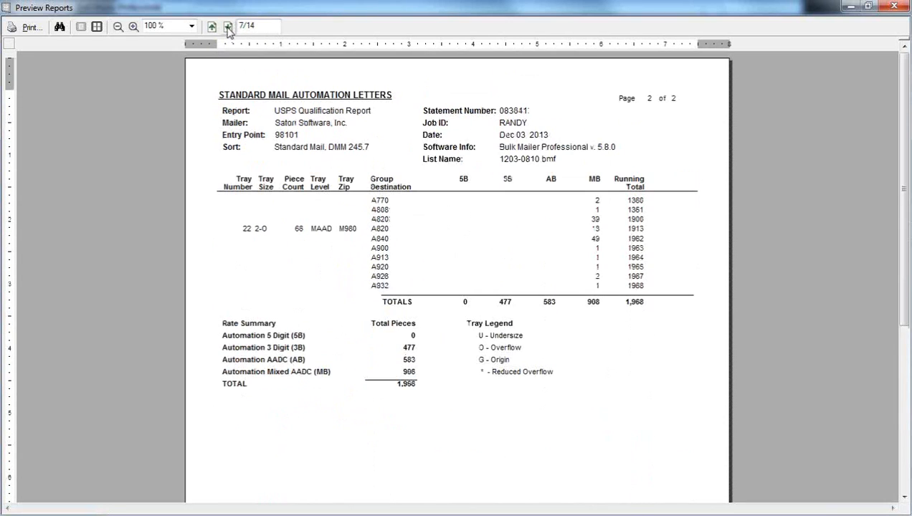
pyautogui.click(227, 27)
# Step: Examine the Container Listing Report for each tray's preparation code, bundles and weight, and check the preparation legend
pyautogui.click(228, 27)
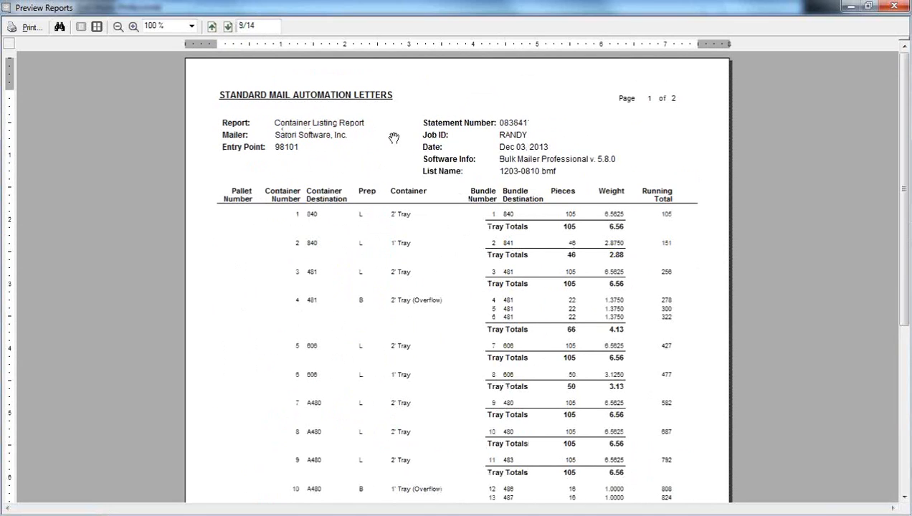
pyautogui.scroll(-1, 398, 151)
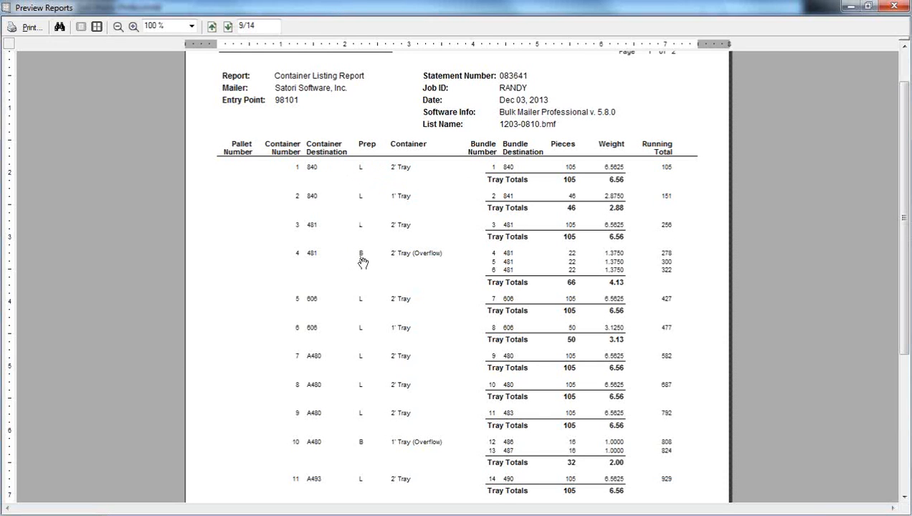
pyautogui.scroll(-8, 359, 265)
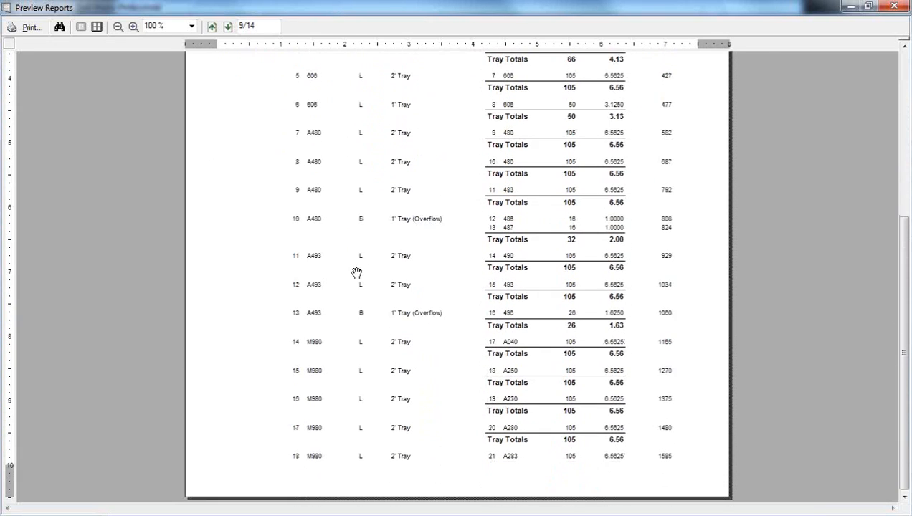
pyautogui.click(227, 26)
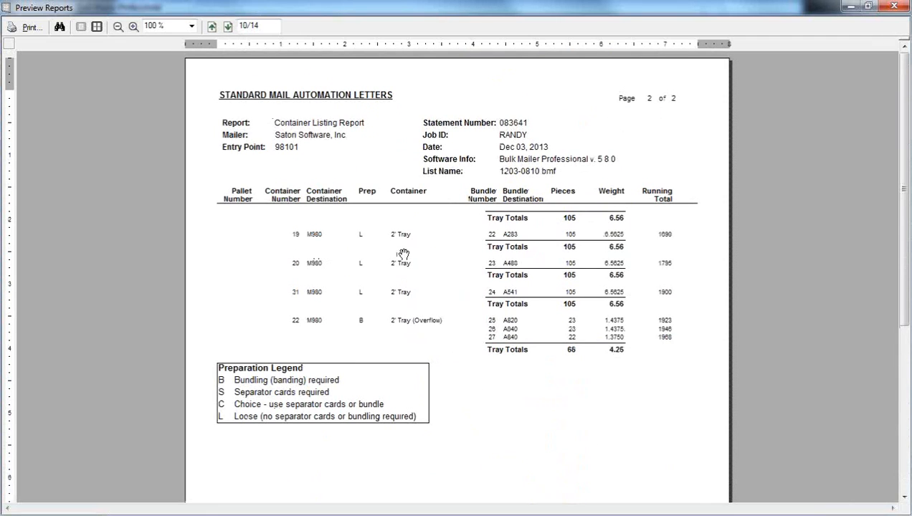
pyautogui.click(227, 29)
# Step: Look through the Intelligent Mail tray labels up to the last page of the report preview
pyautogui.click(227, 28)
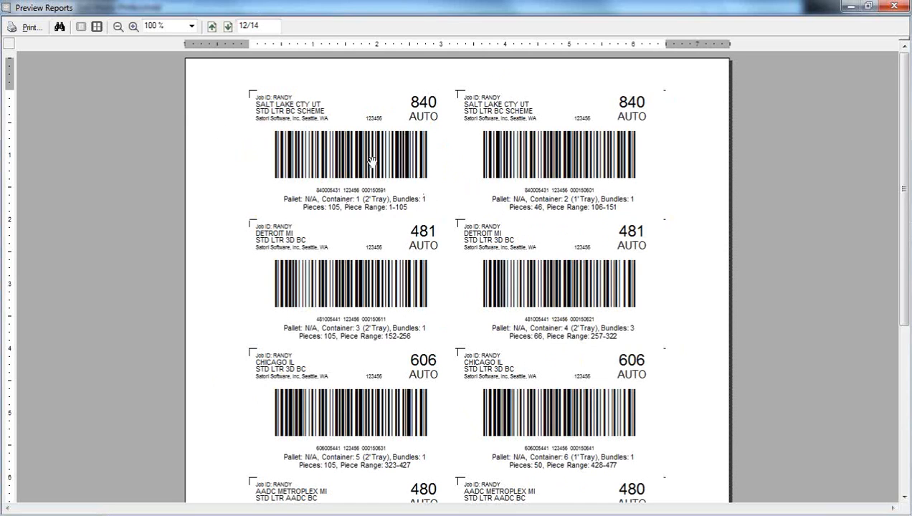
pyautogui.click(228, 27)
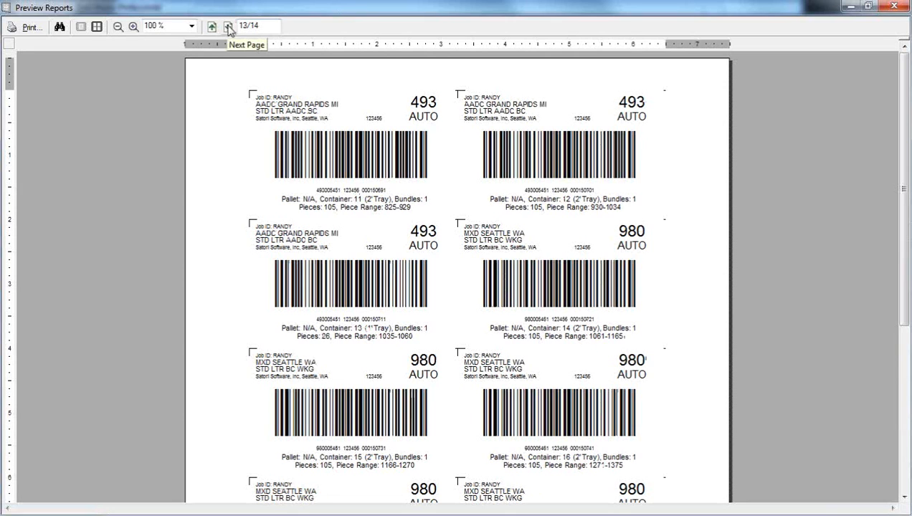
pyautogui.click(228, 27)
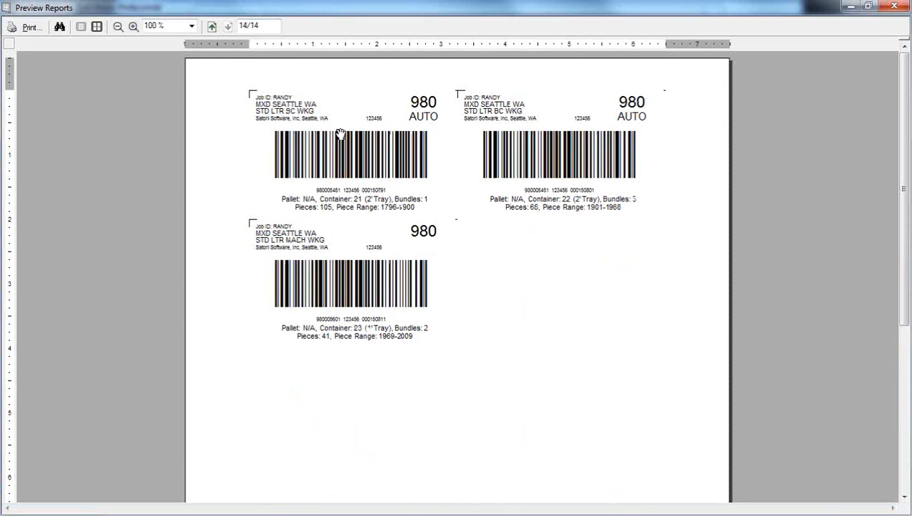
# Step: Close the report preview, check the Mail.dat destination folder prompt without saving, and close the mail sort results
pyautogui.click(890, 8)
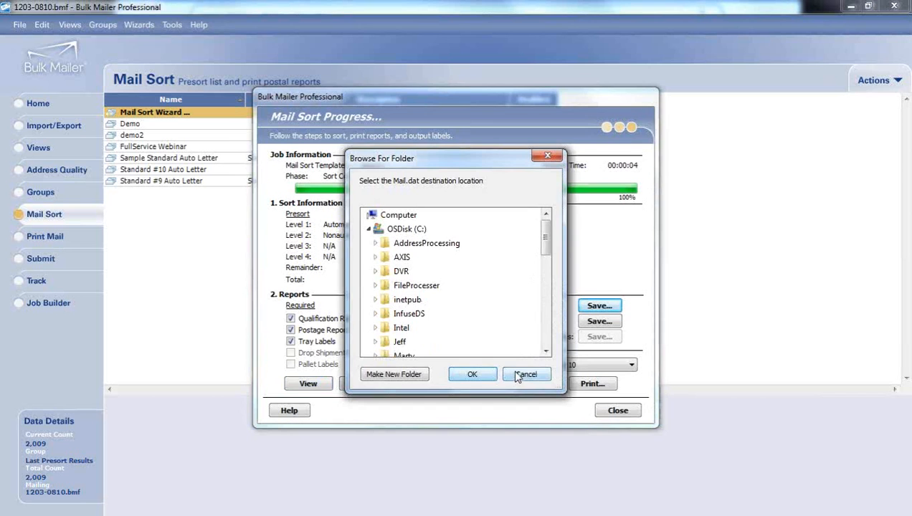
pyautogui.click(525, 318)
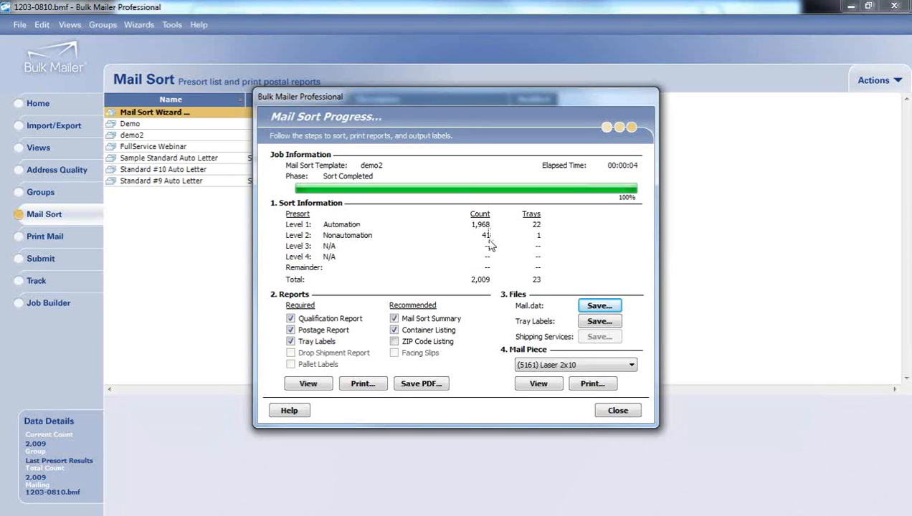
pyautogui.click(618, 413)
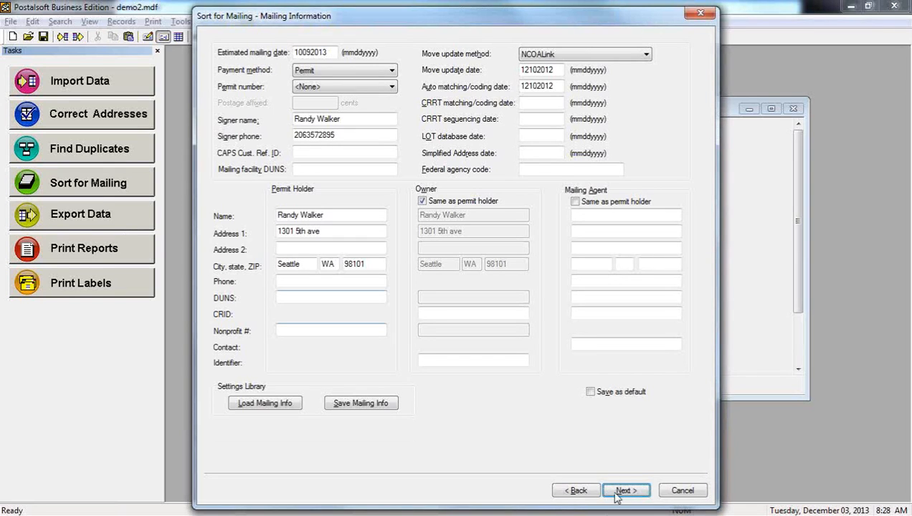
# Step: Switch to Postalsoft Business Edition, cancel its mailing sort, and view the available label design files for non-presorted addresses
pyautogui.click(681, 490)
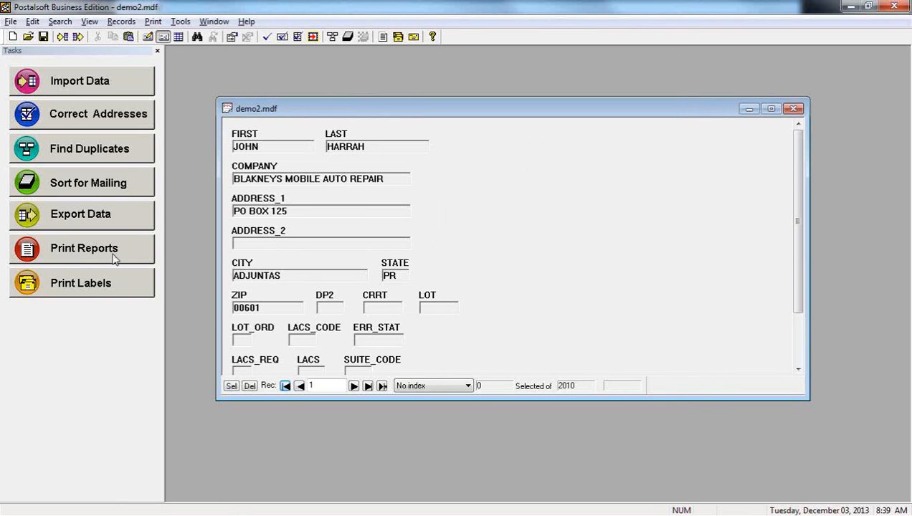
pyautogui.click(81, 286)
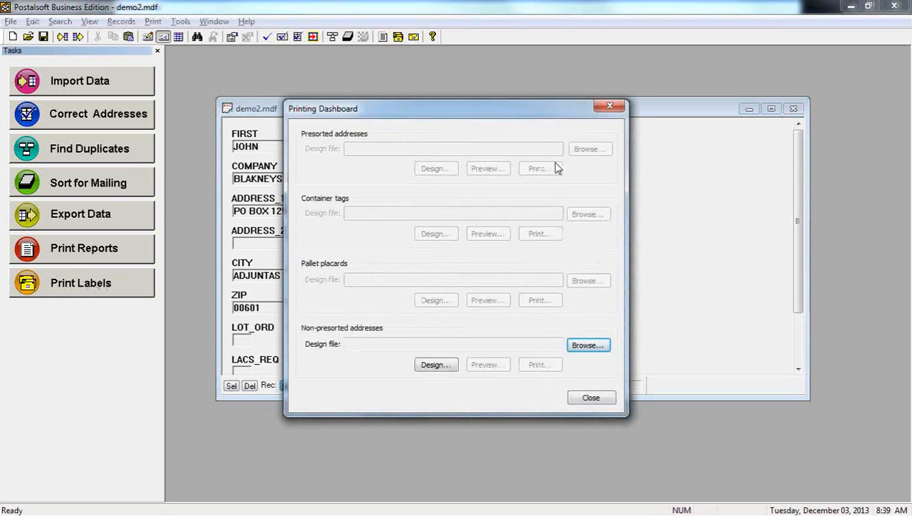
pyautogui.click(423, 363)
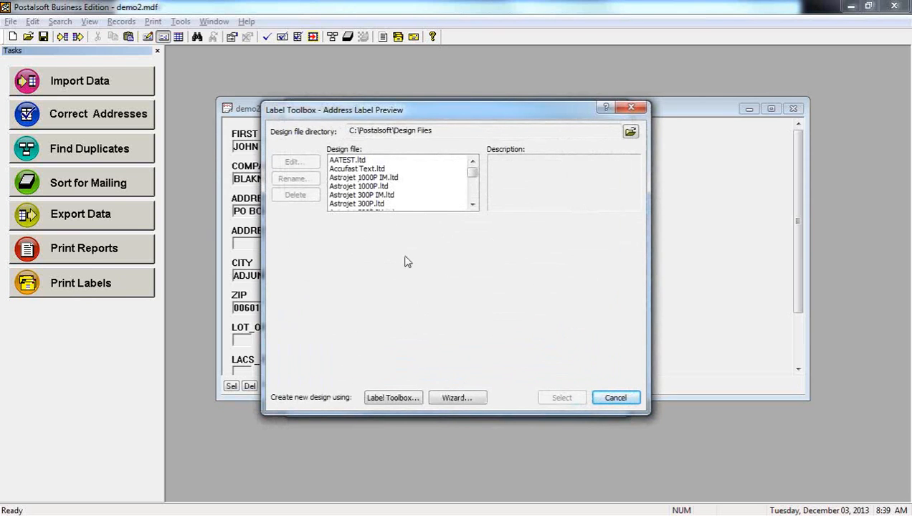
pyautogui.click(618, 398)
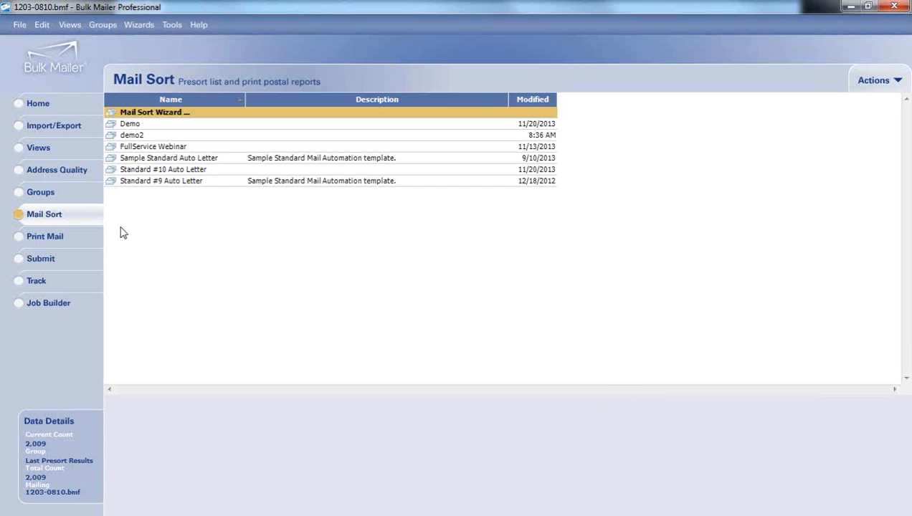
# Step: Start a new Print Mail template in Bulk Mailer with the Envelopes - Graphical Output type
pyautogui.click(73, 240)
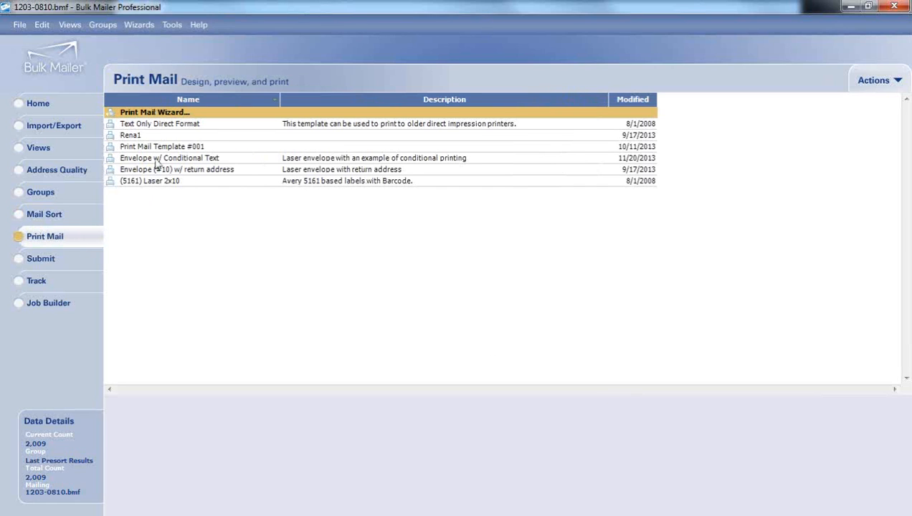
pyautogui.doubleClick(150, 116)
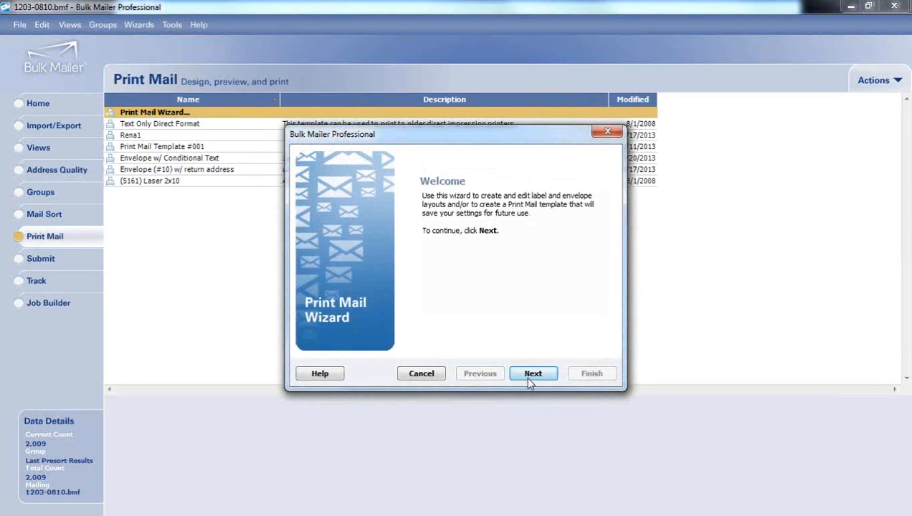
pyautogui.click(530, 378)
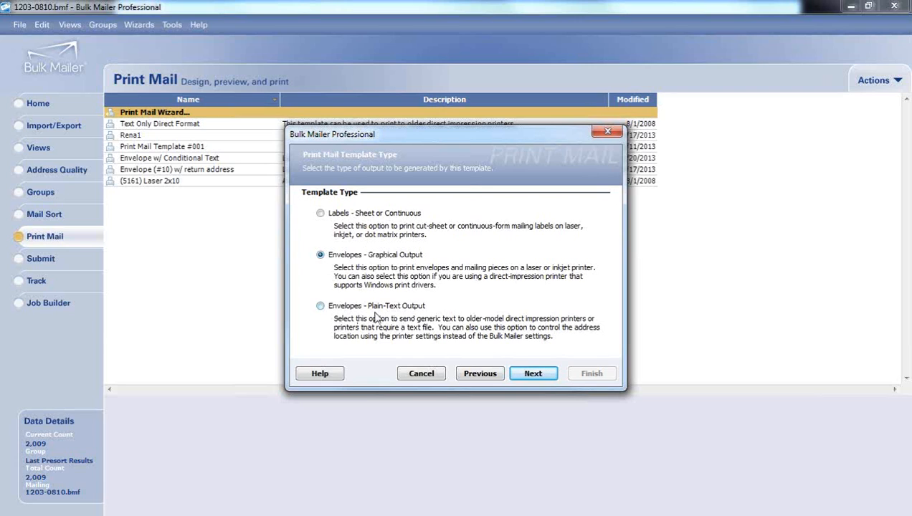
pyautogui.click(527, 376)
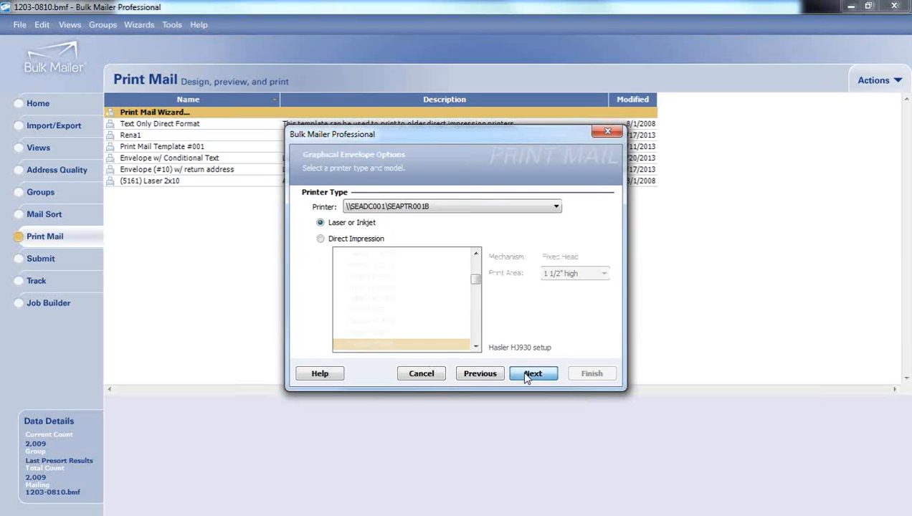
# Step: Set the printer to Rena Imager 1.5 (Satori Software), using Direct Impression, model Rena Imager 1.5 and a 1 1/2" high print area
pyautogui.click(525, 205)
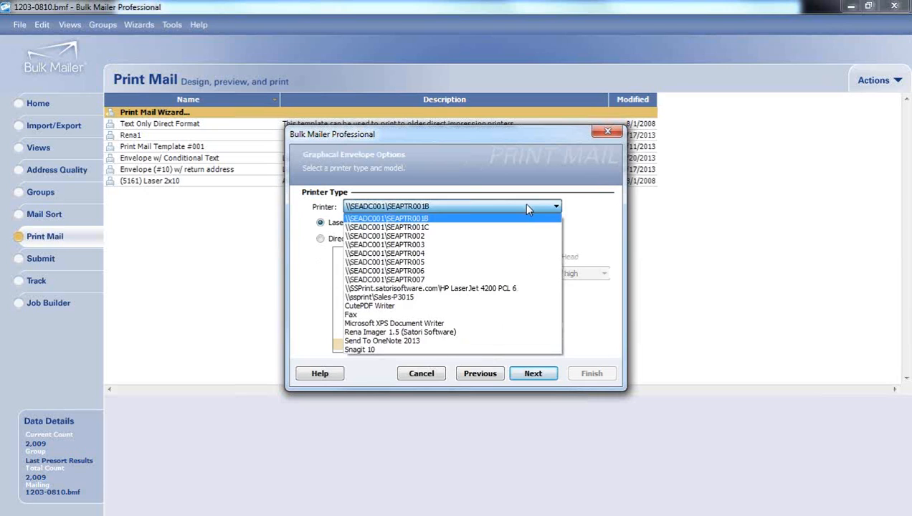
pyautogui.click(494, 333)
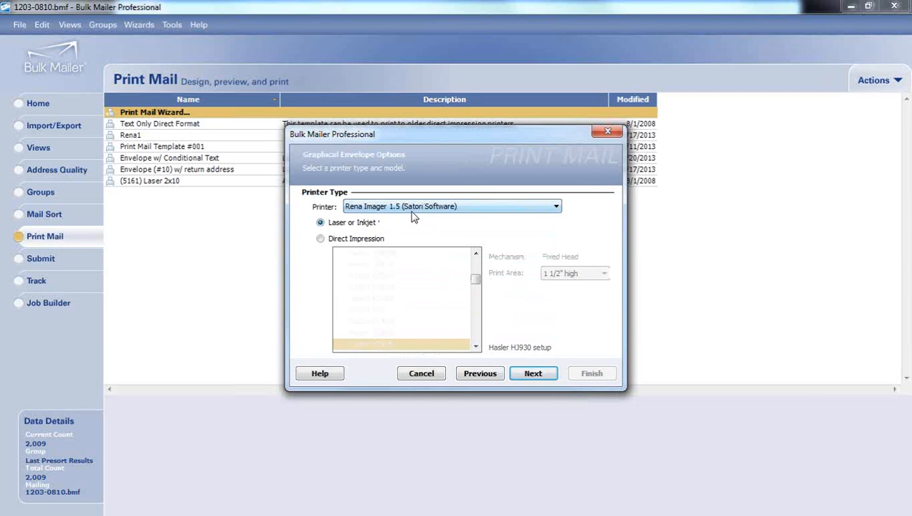
pyautogui.click(367, 242)
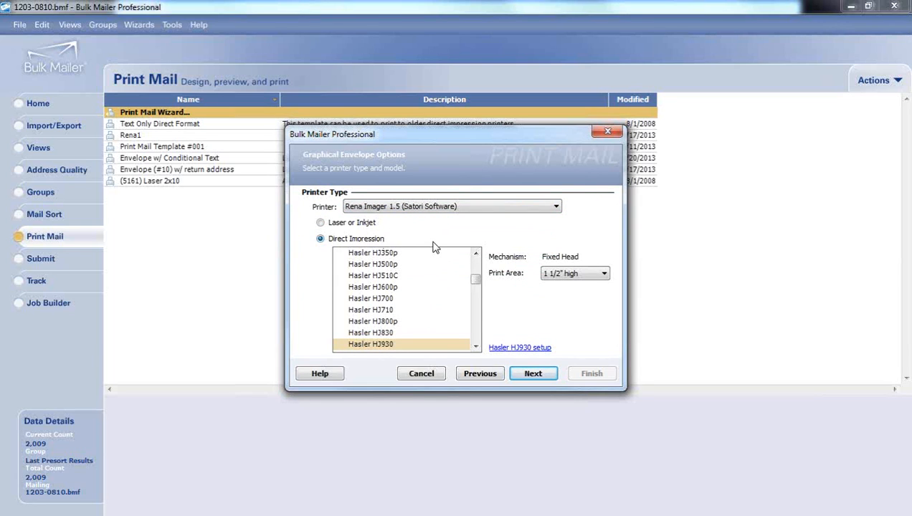
pyautogui.moveTo(477, 280); pyautogui.dragTo(477, 310)
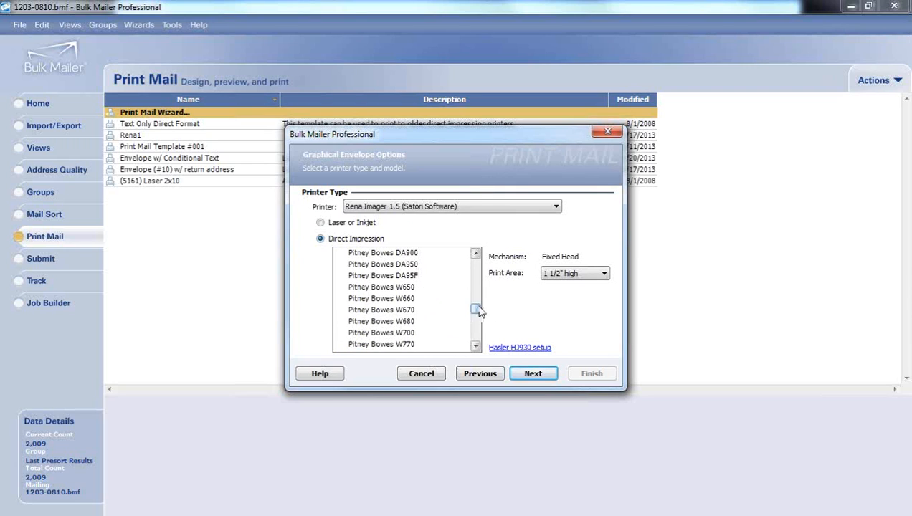
pyautogui.moveTo(477, 310); pyautogui.dragTo(478, 321)
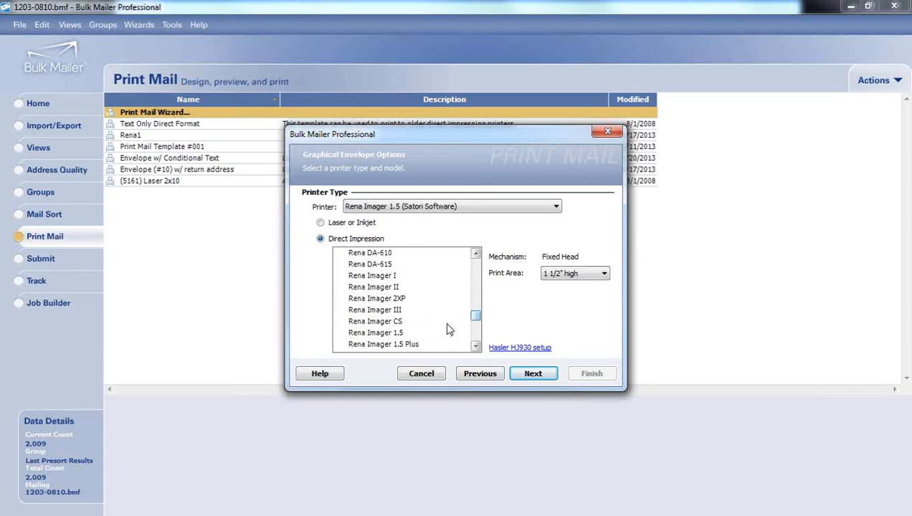
pyautogui.click(407, 335)
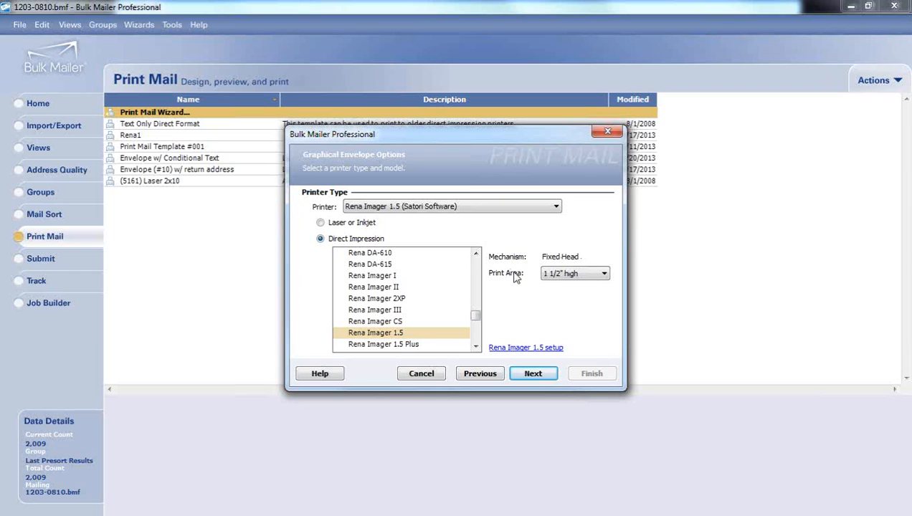
pyautogui.click(603, 275)
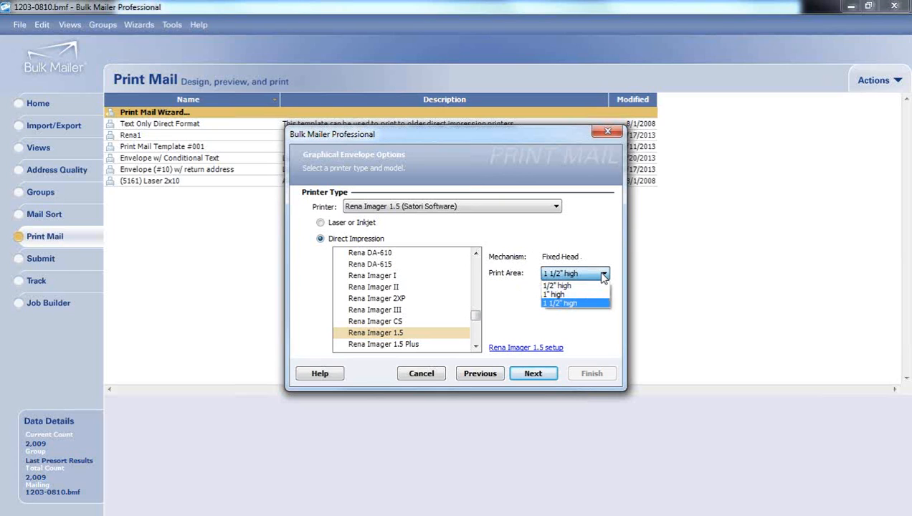
pyautogui.click(592, 276)
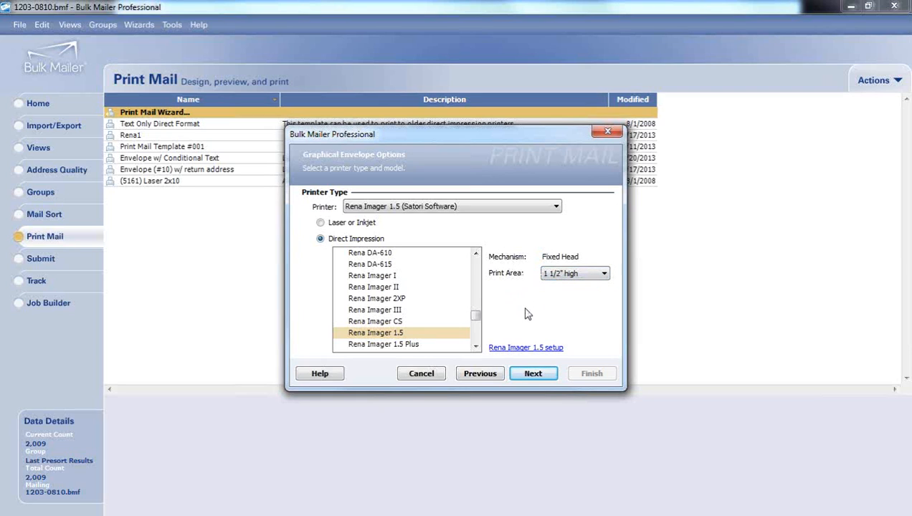
pyautogui.click(533, 374)
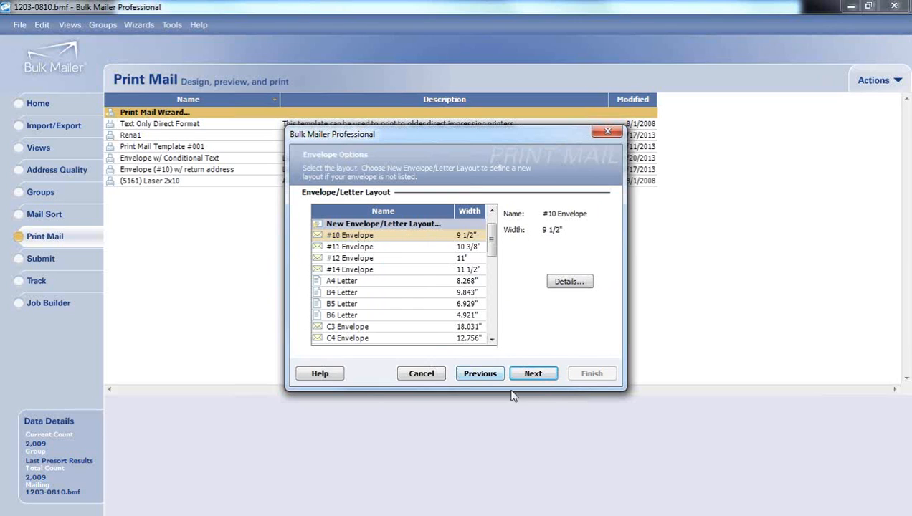
# Step: Accept the #10 Envelope layout and the address block with barcode and endorsement line, and save the template as demo2
pyautogui.click(534, 376)
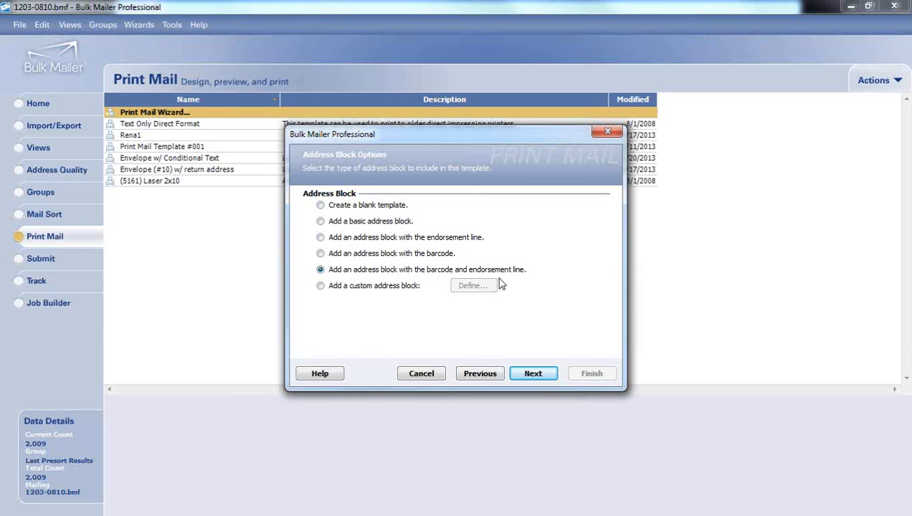
pyautogui.click(534, 374)
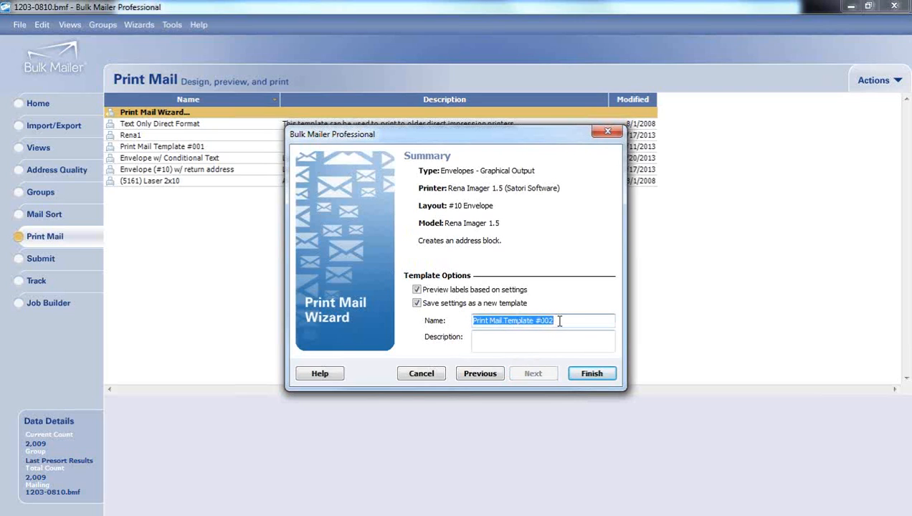
pyautogui.write('demo2')
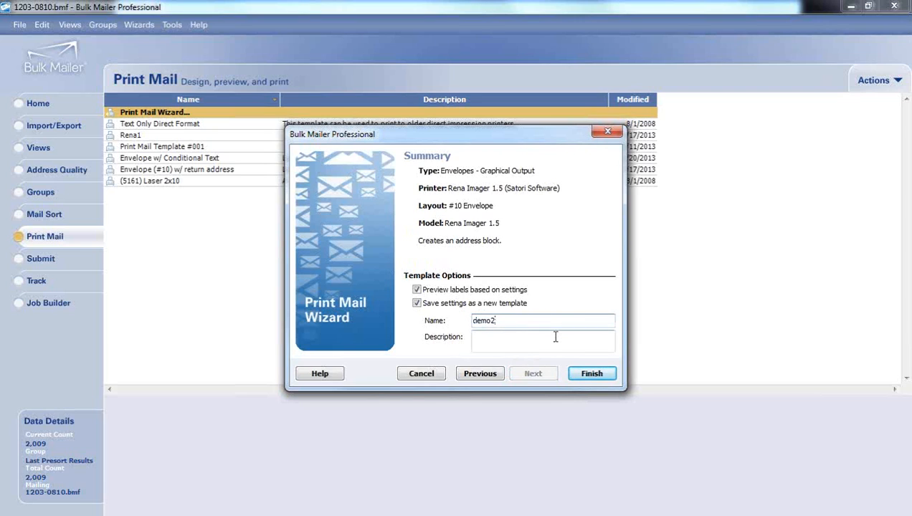
pyautogui.click(555, 336)
pyautogui.click(590, 373)
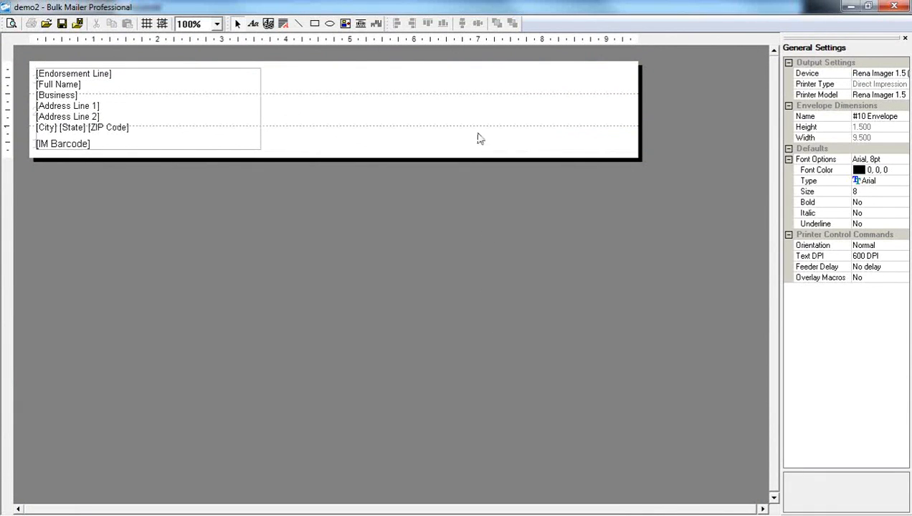
# Step: Move the address block right to about 4.16 in from the left and 0.11 in from the top, and preview the envelope
pyautogui.moveTo(169, 99); pyautogui.dragTo(398, 96)
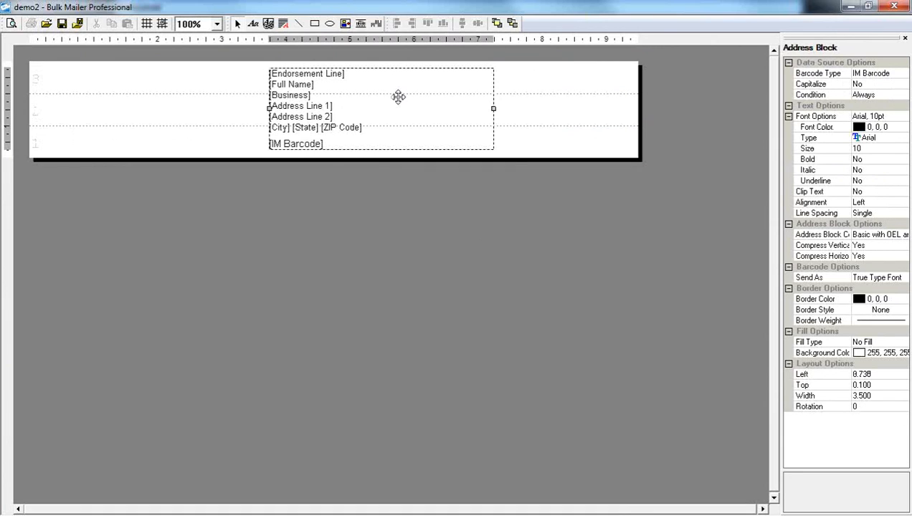
pyautogui.moveTo(399, 96); pyautogui.dragTo(436, 104)
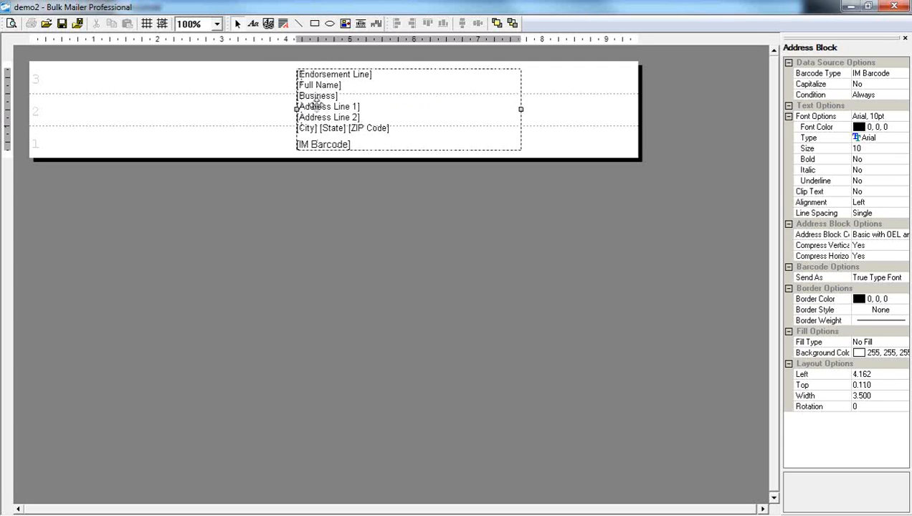
pyautogui.click(13, 23)
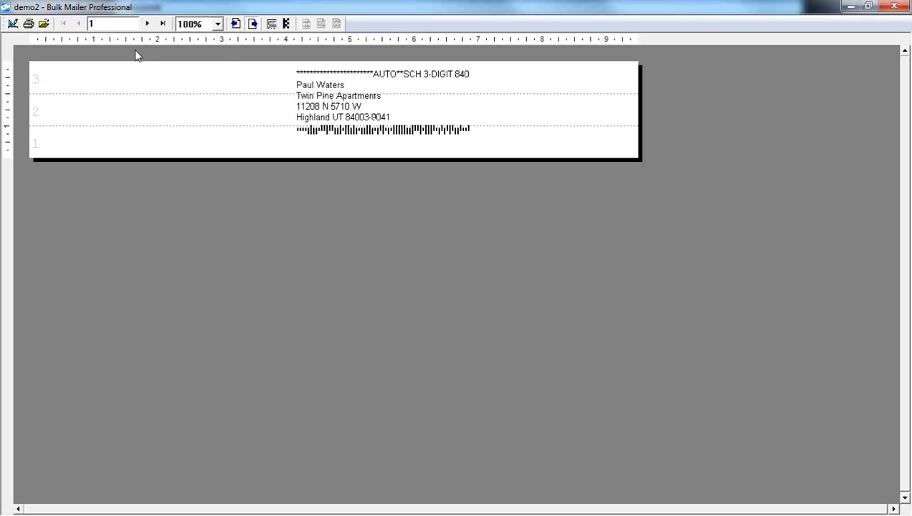
# Step: Return to the envelope design and lower the address block to about 0.15 in from the top, checking the preview between moves
pyautogui.click(12, 24)
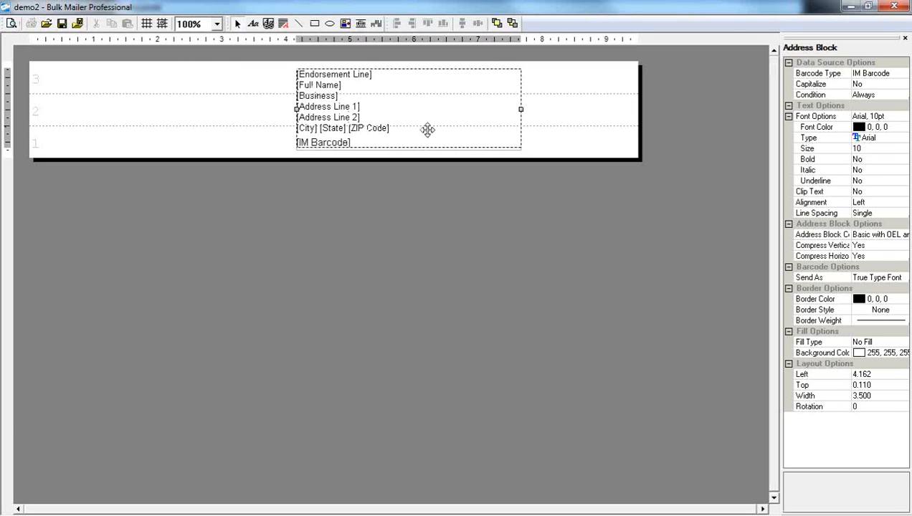
pyautogui.moveTo(428, 126); pyautogui.dragTo(429, 129)
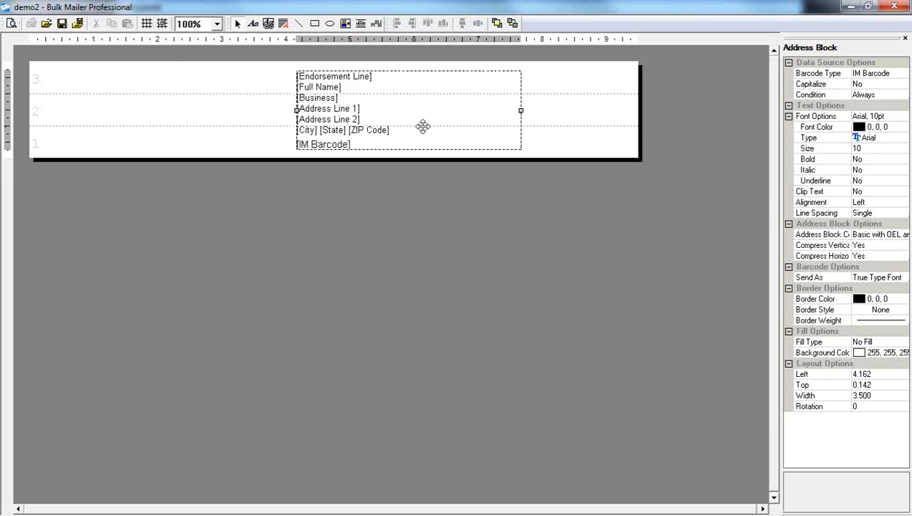
pyautogui.click(12, 24)
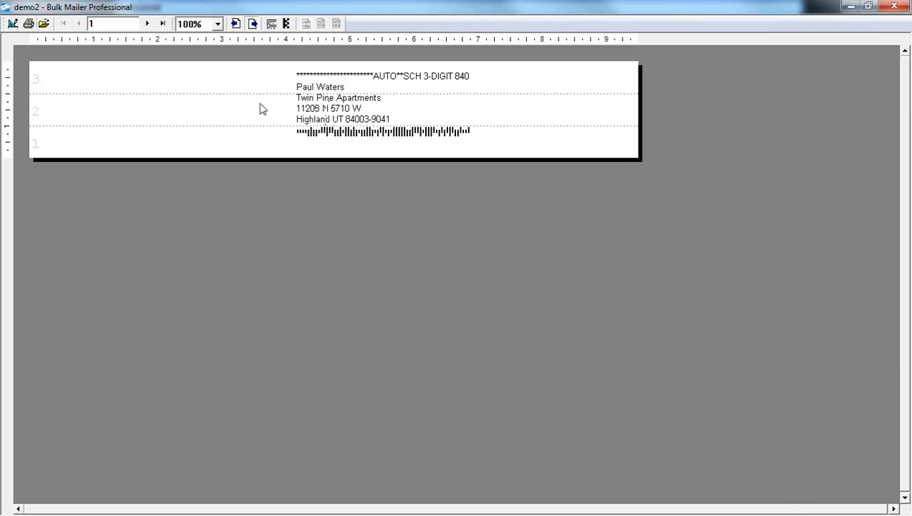
pyautogui.click(13, 27)
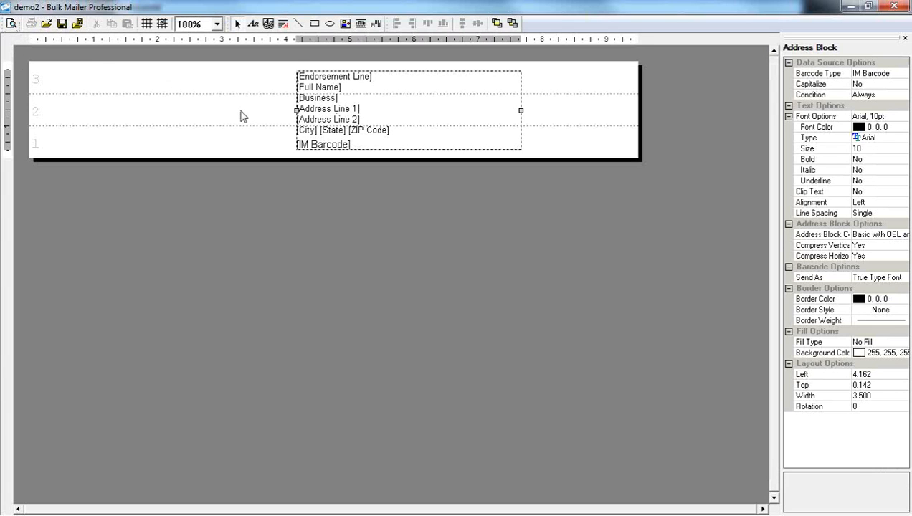
pyautogui.press('Down')
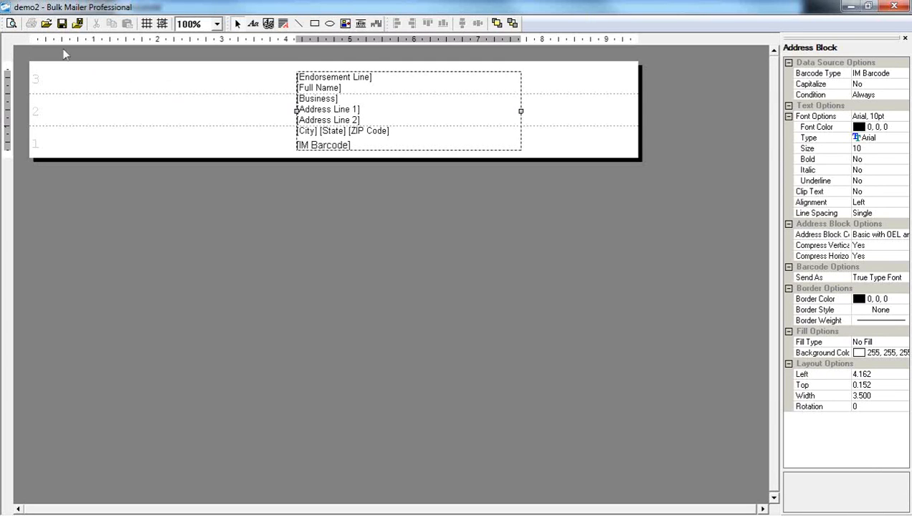
# Step: Preview the envelope and examine the mail print setup's adjustments, print range and pause options, leaving without printing
pyautogui.click(11, 24)
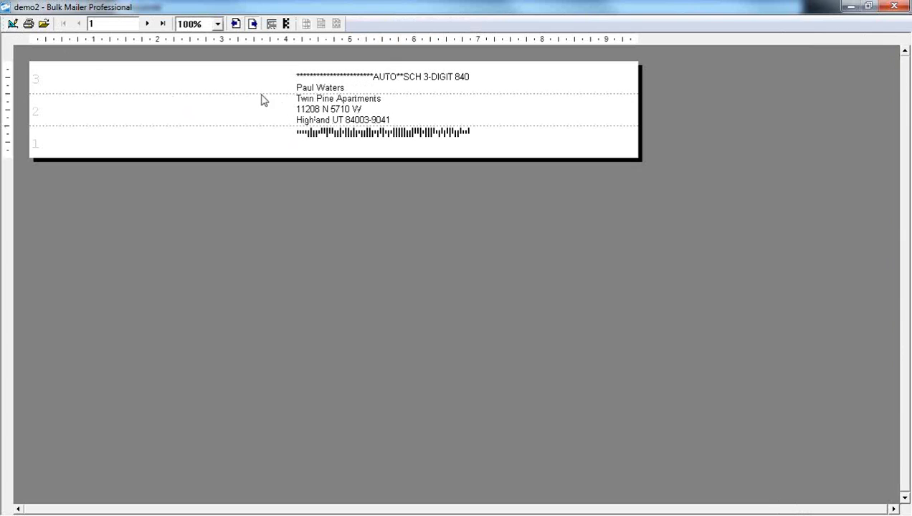
pyautogui.click(29, 24)
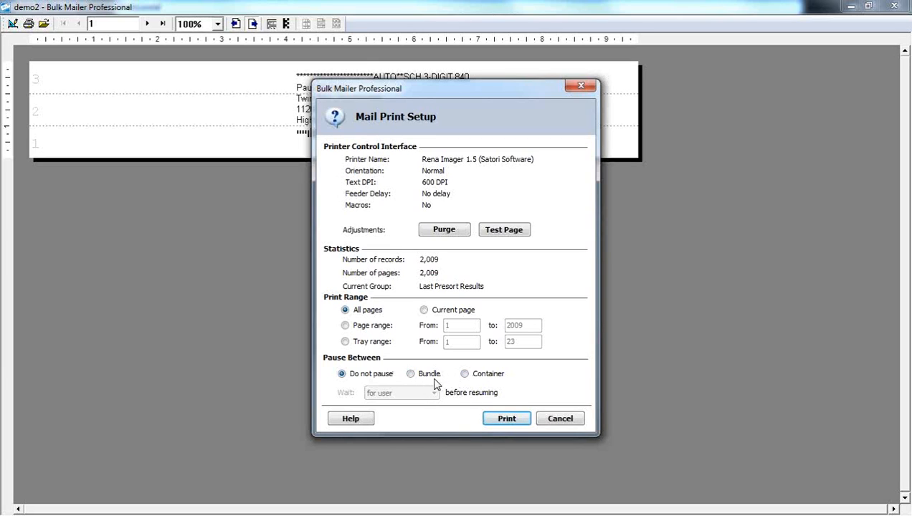
pyautogui.click(554, 419)
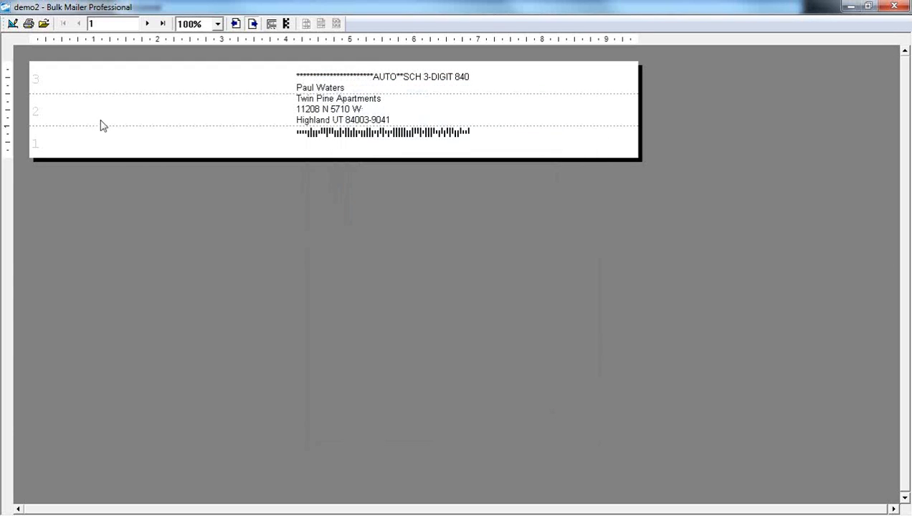
# Step: Return to the envelope design and examine the database fields available for placement, leaving without adding one
pyautogui.click(12, 23)
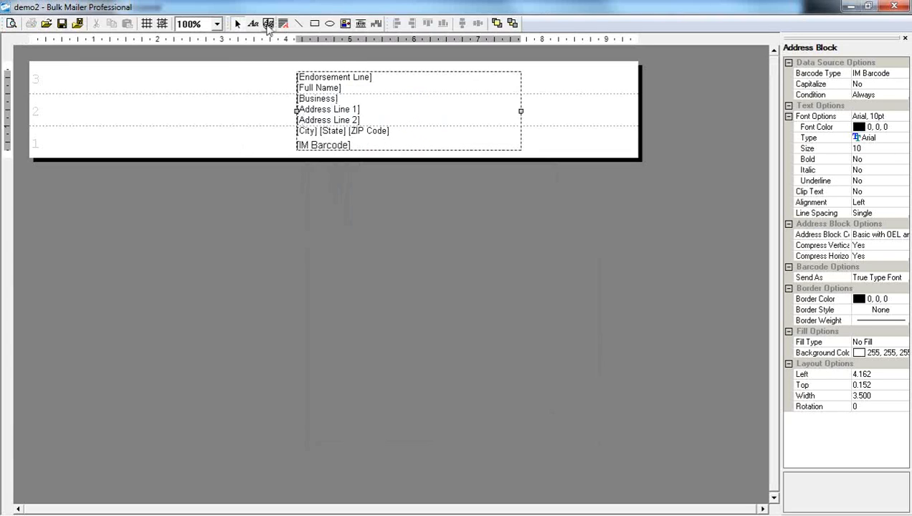
pyautogui.click(269, 24)
pyautogui.click(195, 76)
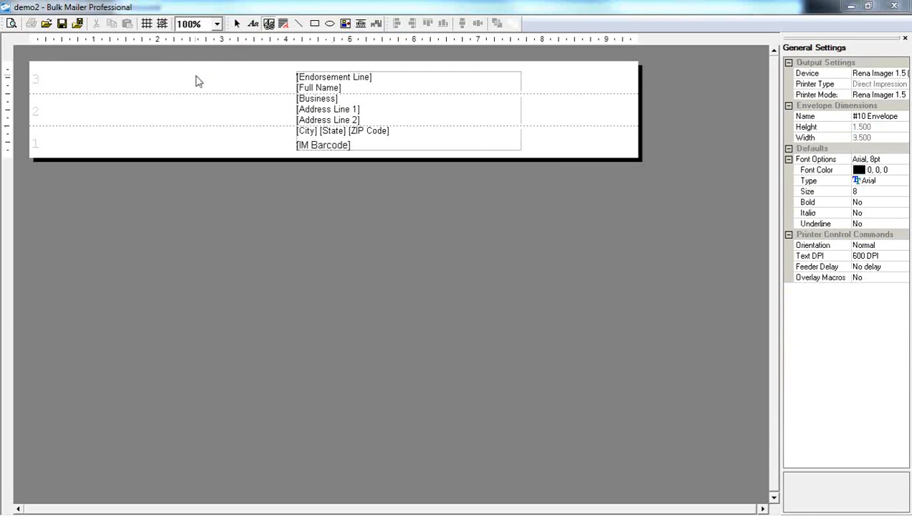
pyautogui.moveTo(562, 202)
pyautogui.mouseDown()
pyautogui.moveTo(564, 237)
pyautogui.moveTo(563, 200)
pyautogui.mouseUp()
pyautogui.click(545, 399)
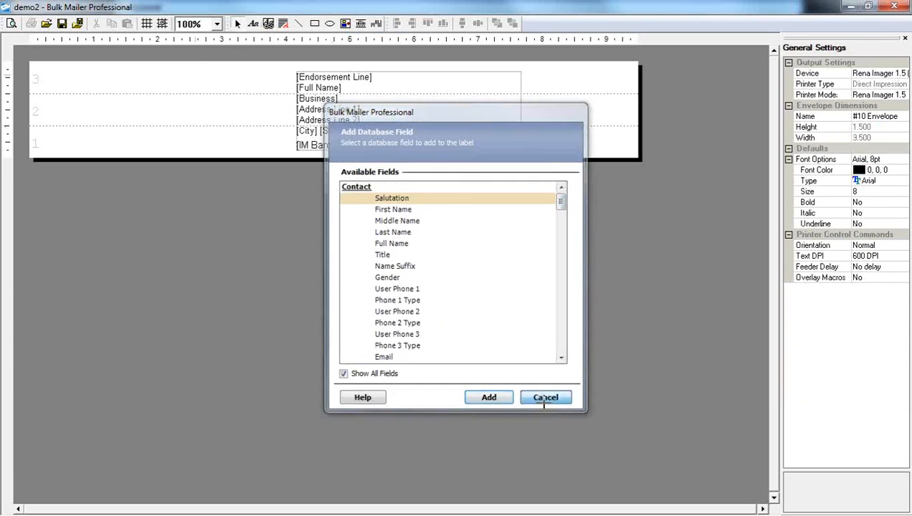
# Step: Place the static text "type" on the envelope about 2.17 in from the left and 0.17 in from the top
pyautogui.click(252, 24)
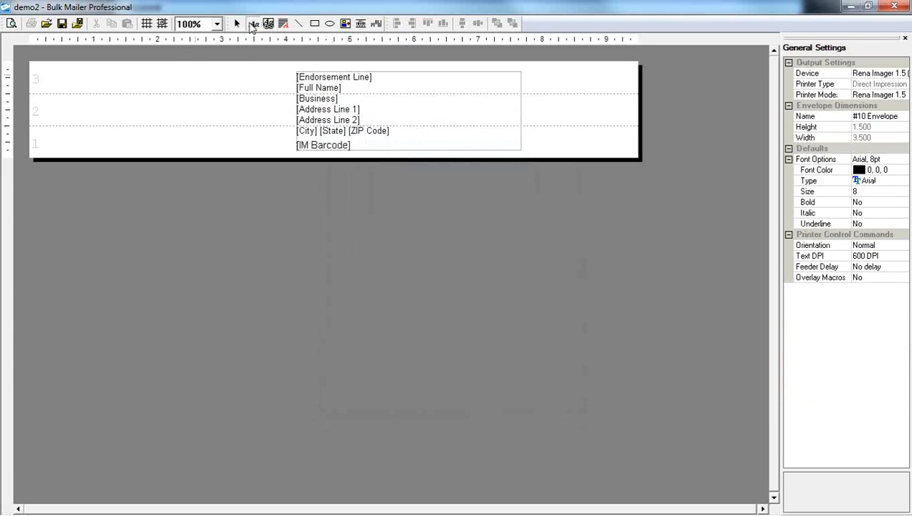
pyautogui.click(167, 71)
pyautogui.write('type')
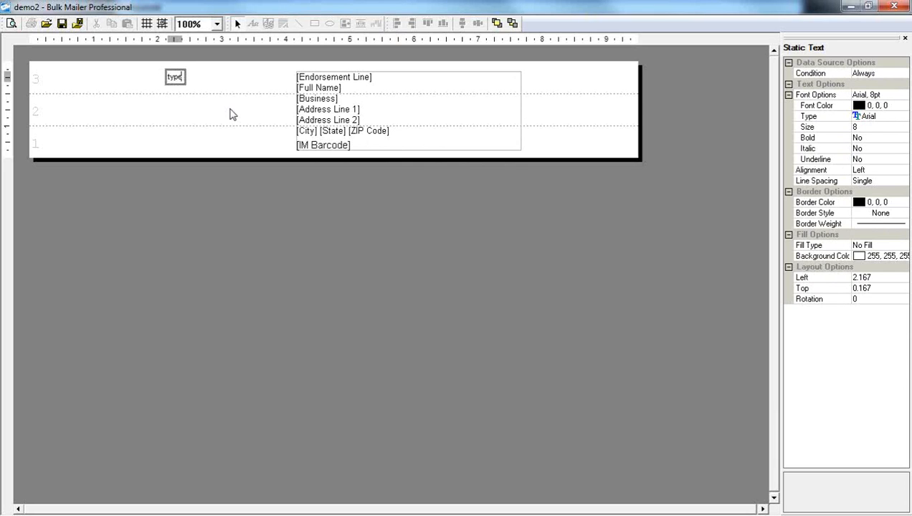
pyautogui.click(229, 115)
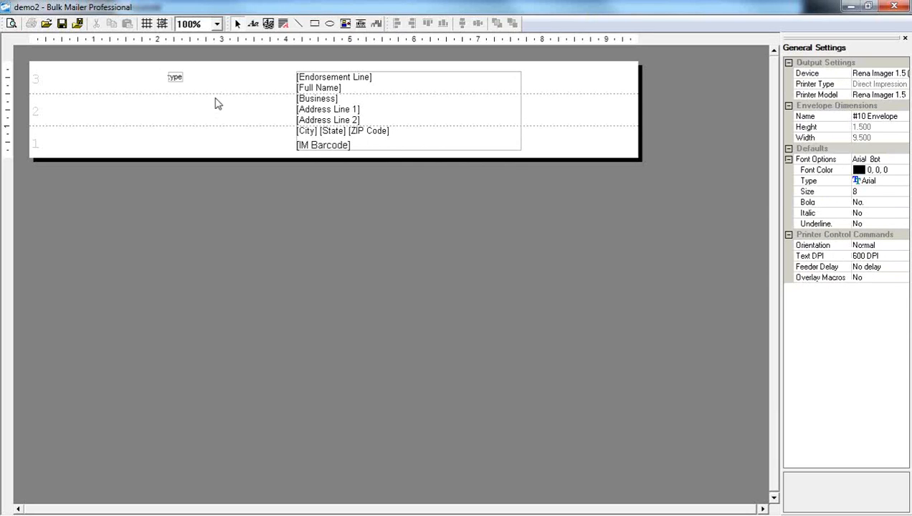
# Step: Preview the envelope and page through the mail pieces from record 1 to record 10
pyautogui.click(16, 23)
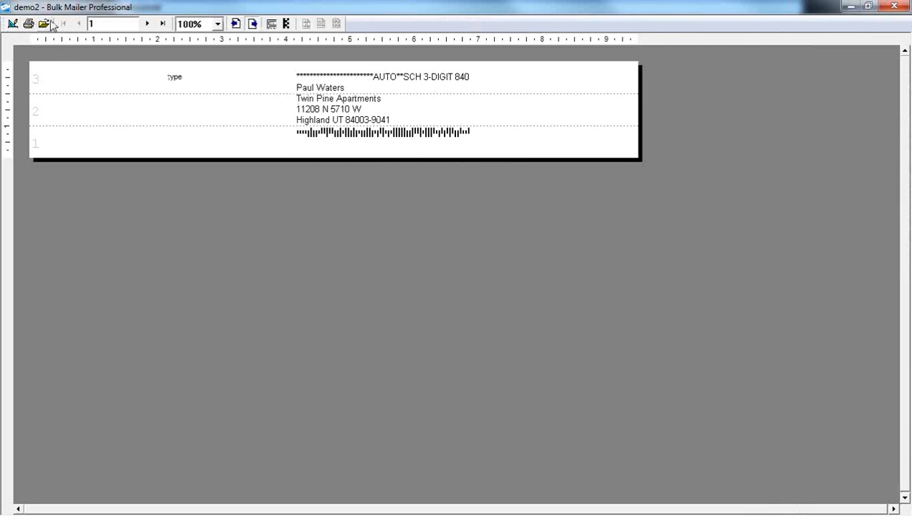
pyautogui.click(147, 24)
pyautogui.click(146, 24)
pyautogui.click(147, 24)
pyautogui.click(147, 24)
pyautogui.click(147, 23)
pyautogui.click(147, 24)
pyautogui.click(147, 23)
pyautogui.click(147, 23)
pyautogui.click(147, 23)
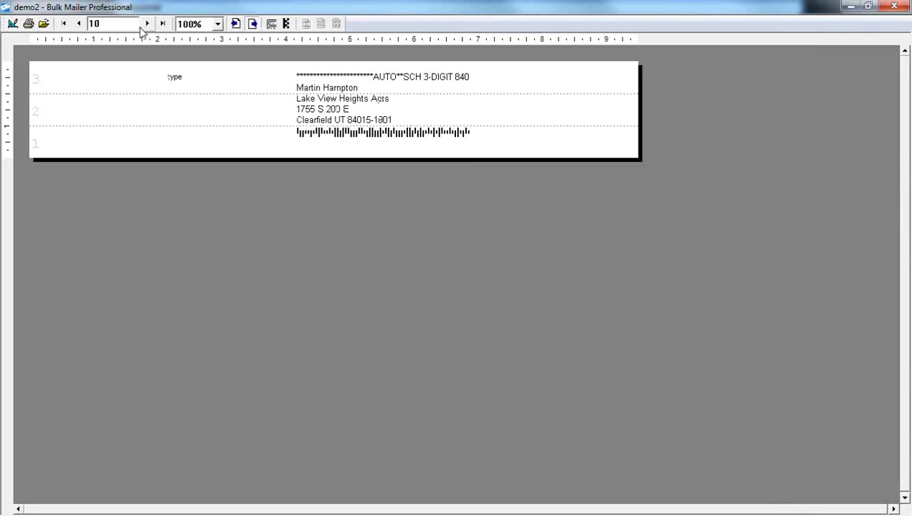
# Step: Delete the static text "type" from the envelope design and close the demo2 template, saving its changes
pyautogui.click(13, 24)
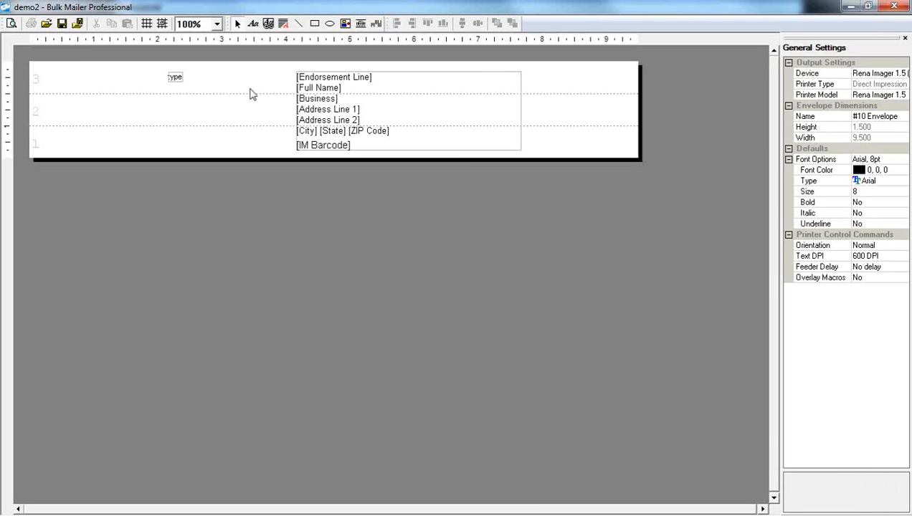
pyautogui.click(182, 82)
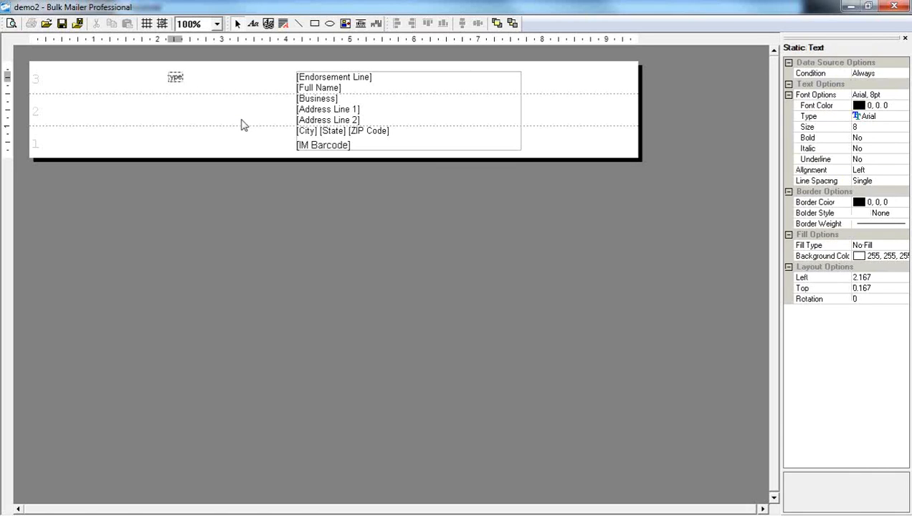
pyautogui.press('Delete')
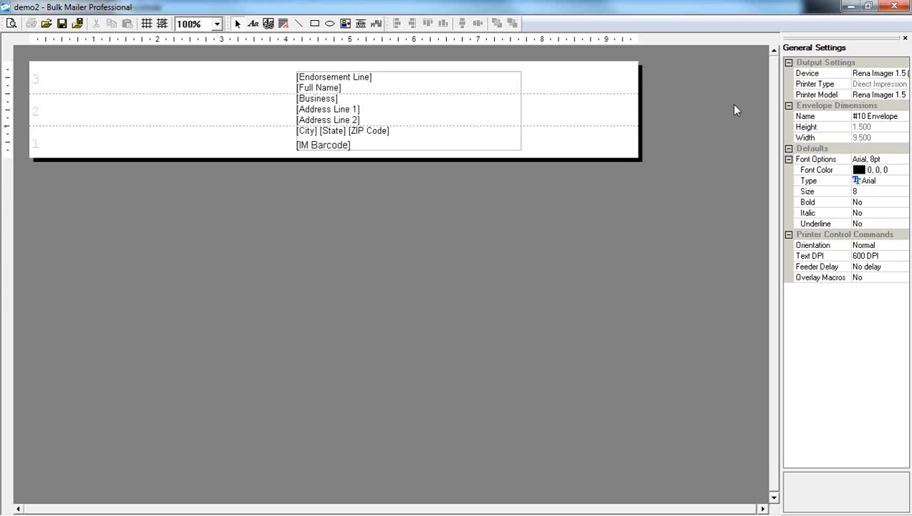
pyautogui.click(892, 8)
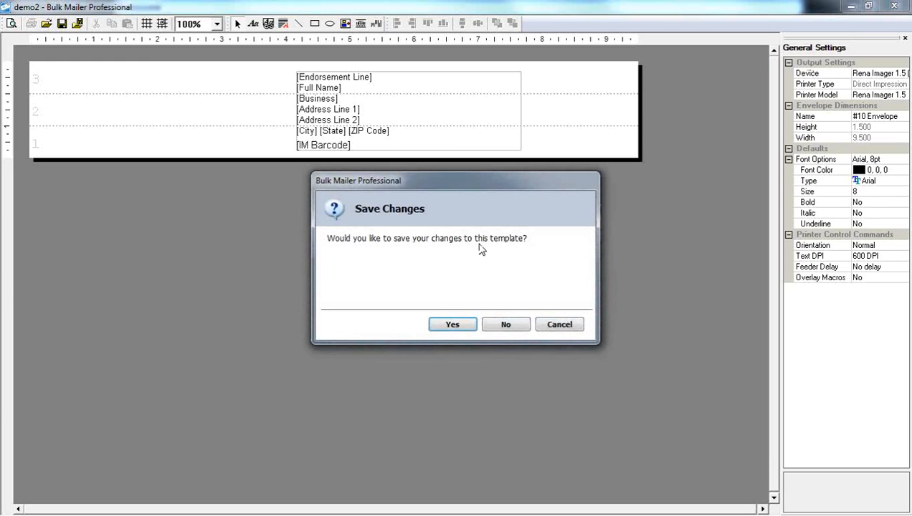
pyautogui.click(445, 329)
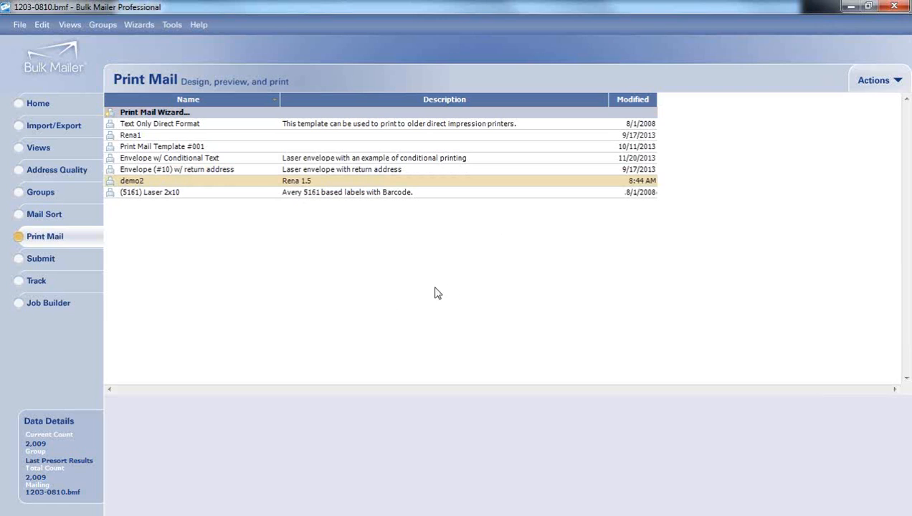
# Step: Look over the electronic documentation submission page and the EasyTrack mail tracking page
pyautogui.click(68, 265)
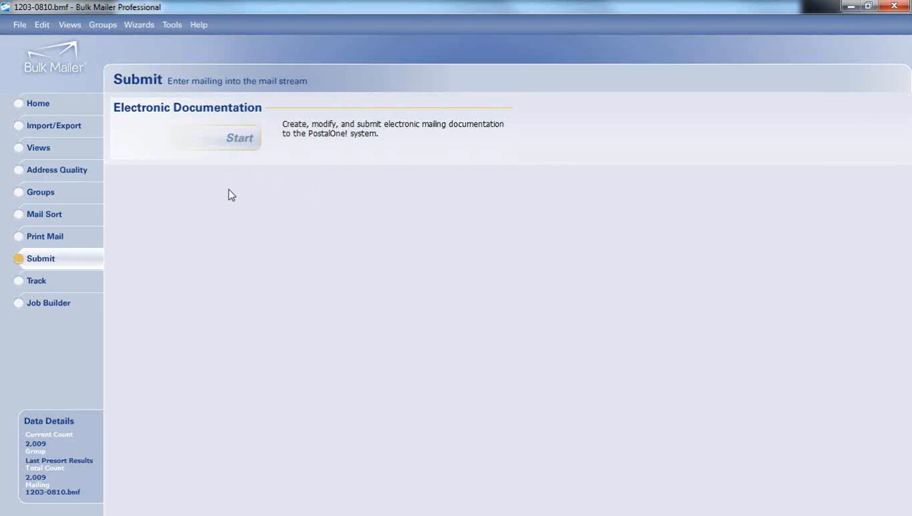
pyautogui.click(65, 285)
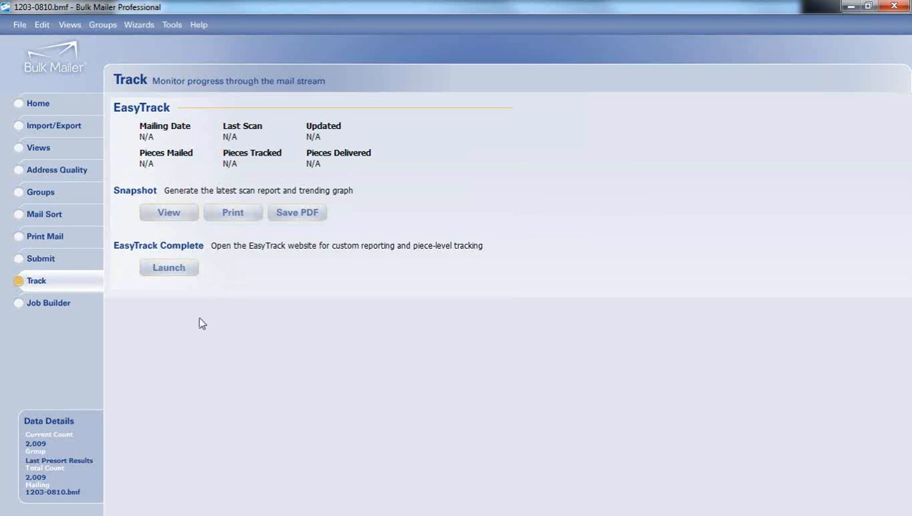
# Step: Open Sample Job in Job Builder, examine its Create Mailing, Import and CASS tasks, and save it without running the job
pyautogui.click(40, 306)
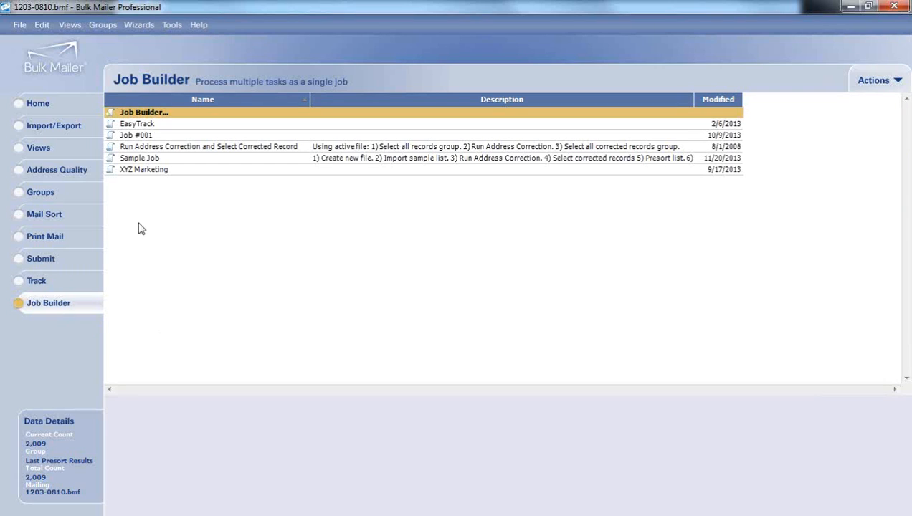
pyautogui.rightClick(144, 161)
pyautogui.click(170, 168)
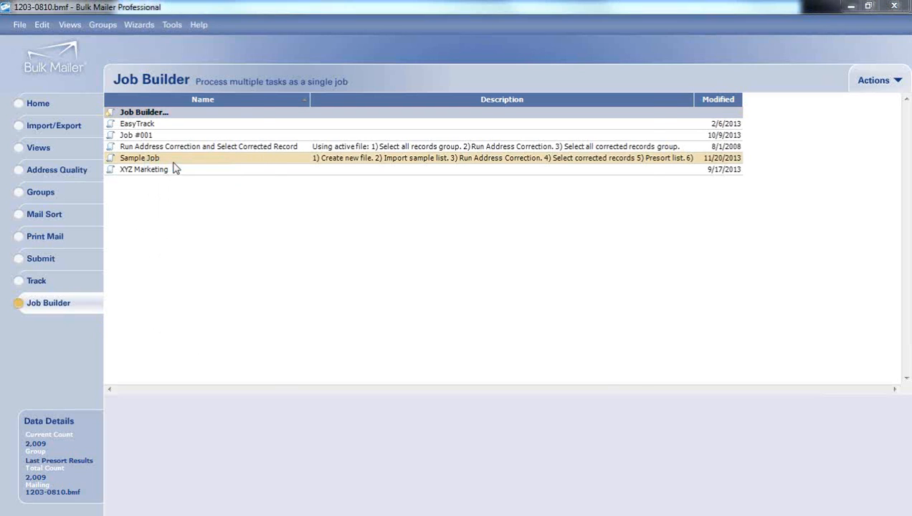
pyautogui.moveTo(307, 112); pyautogui.dragTo(298, 60)
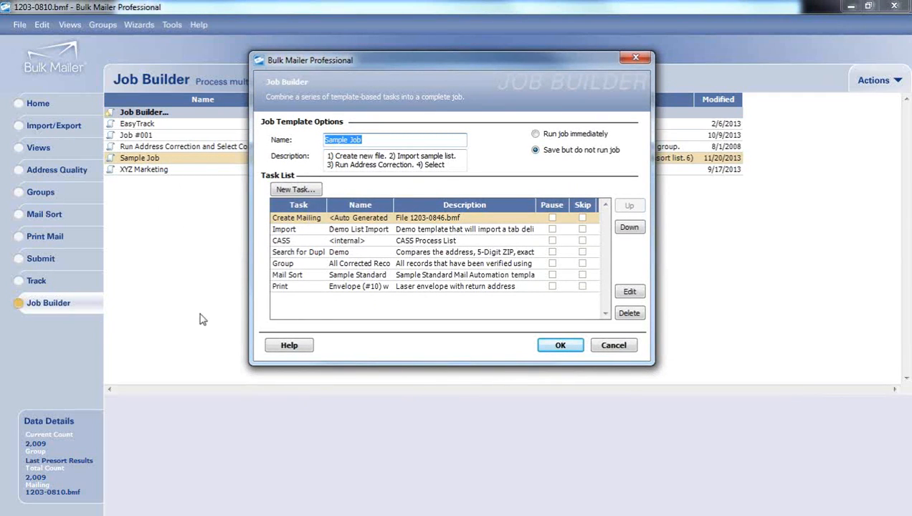
pyautogui.click(282, 221)
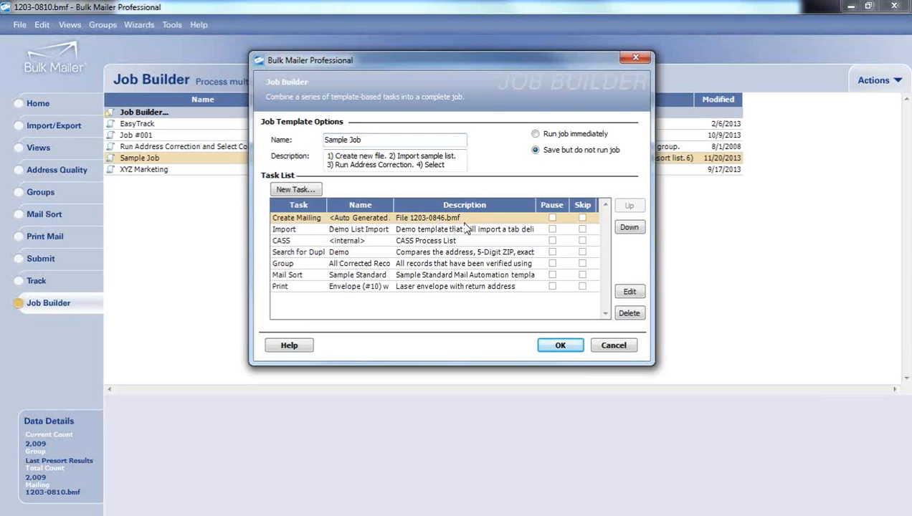
pyautogui.click(317, 232)
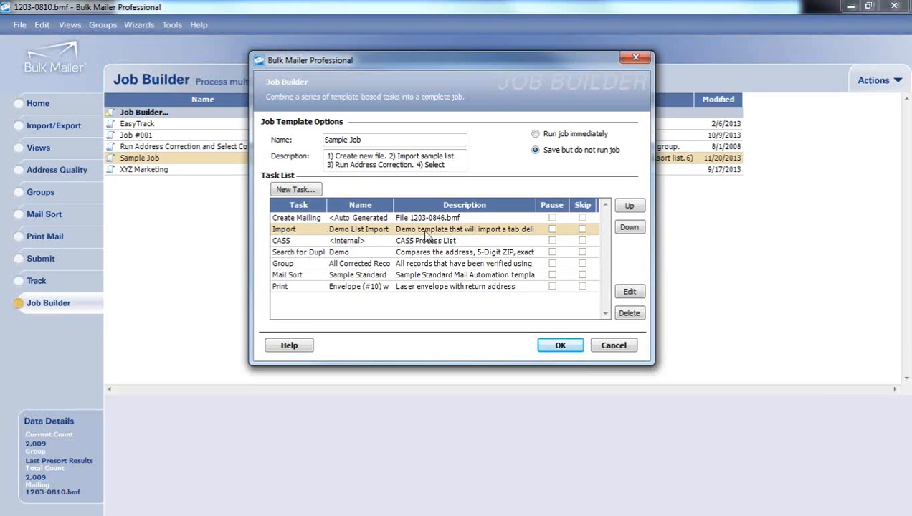
pyautogui.click(341, 242)
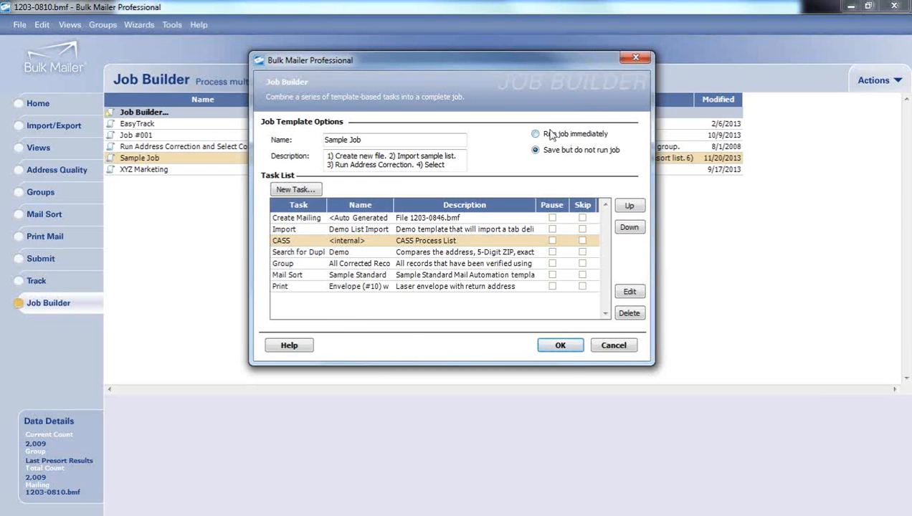
pyautogui.click(562, 347)
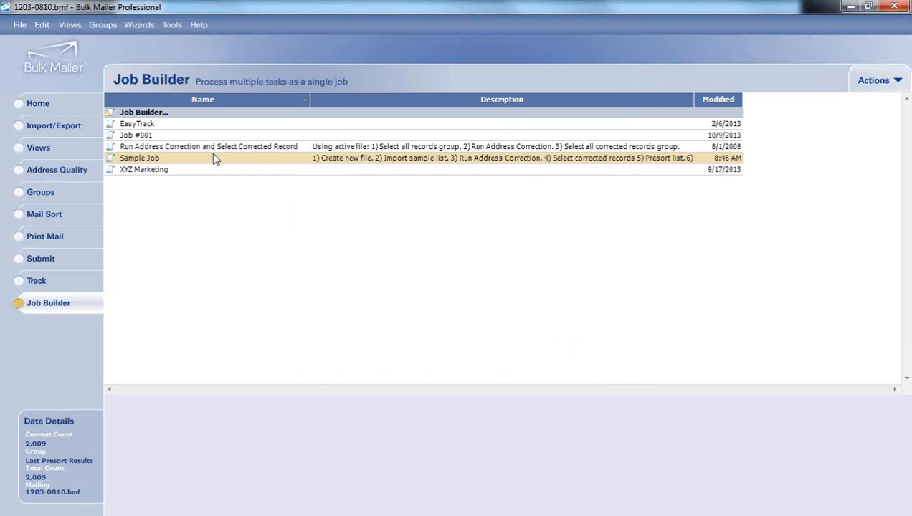
pyautogui.rightClick(213, 159)
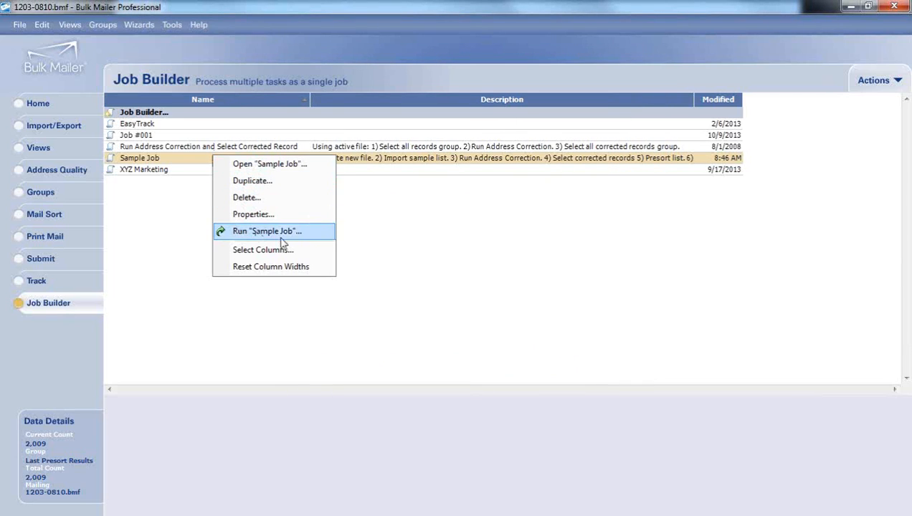
pyautogui.click(440, 272)
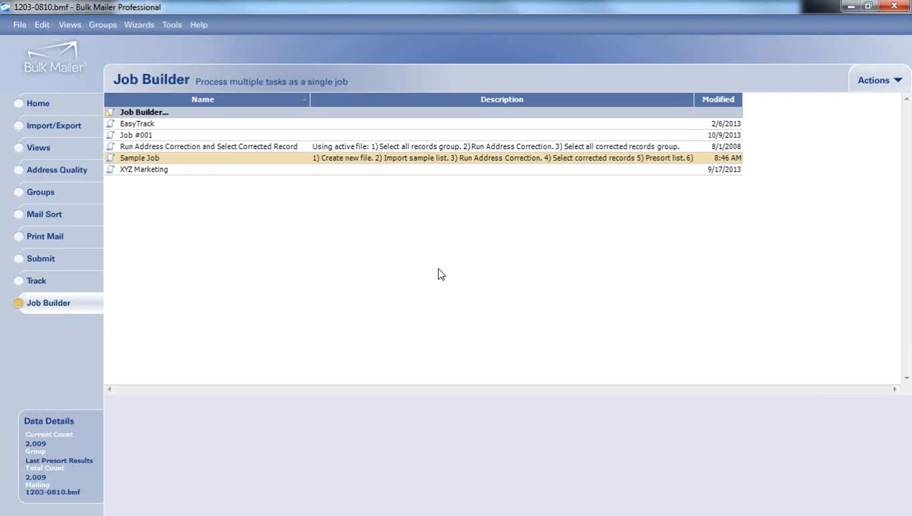
# Step: From the home page, review the Move Update history, including the 11/26/2013 1:57 PM run, and view the reports of today's 7:32 AM run
pyautogui.click(54, 106)
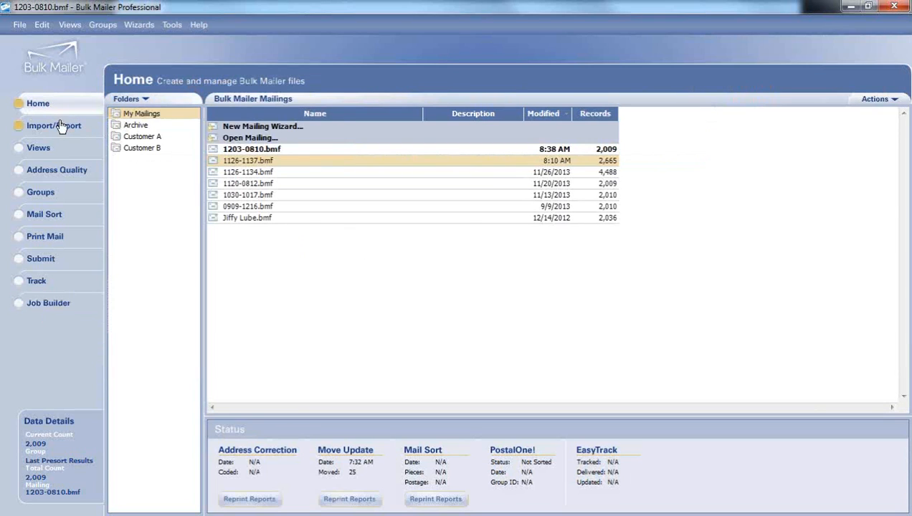
pyautogui.click(350, 498)
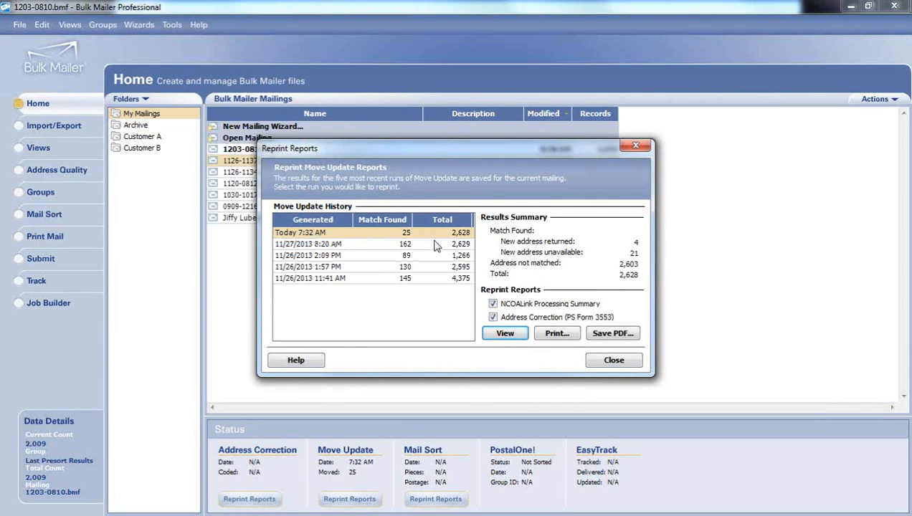
pyautogui.click(364, 270)
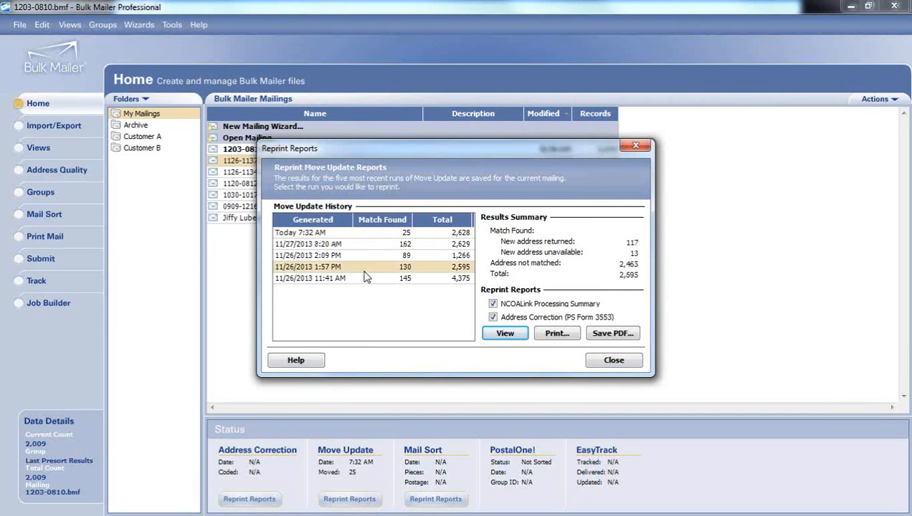
pyautogui.click(390, 233)
pyautogui.click(496, 334)
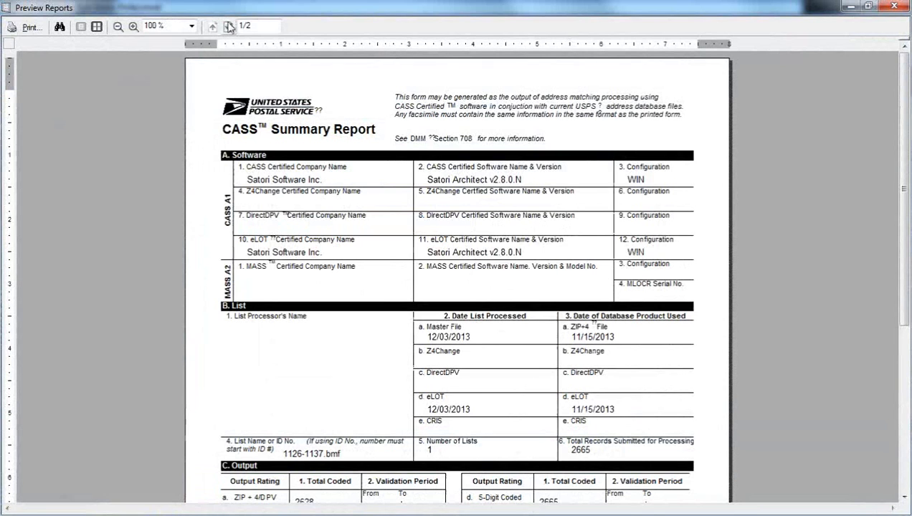
# Step: Examine the NCOALink Processing Summary Report on the second page, and close the preview and the reprint window
pyautogui.click(228, 26)
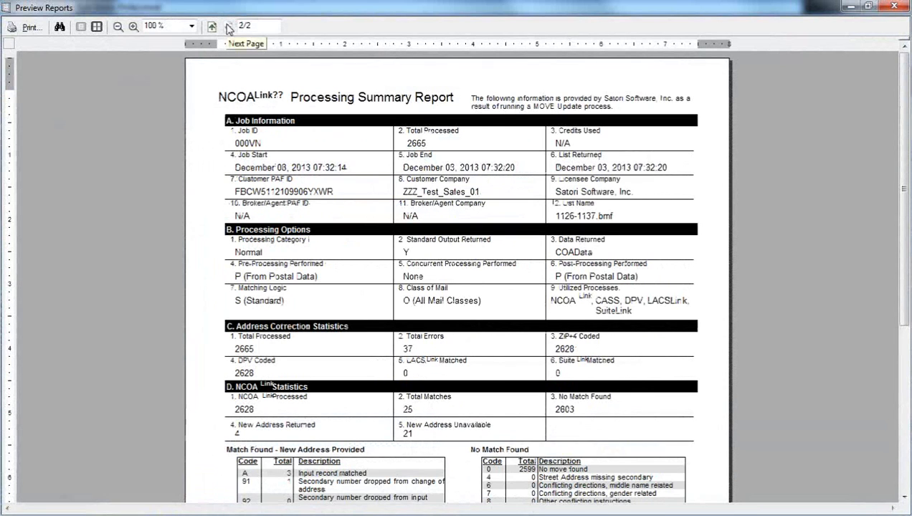
pyautogui.scroll(-3, 323, 232)
pyautogui.scroll(-3, 322, 232)
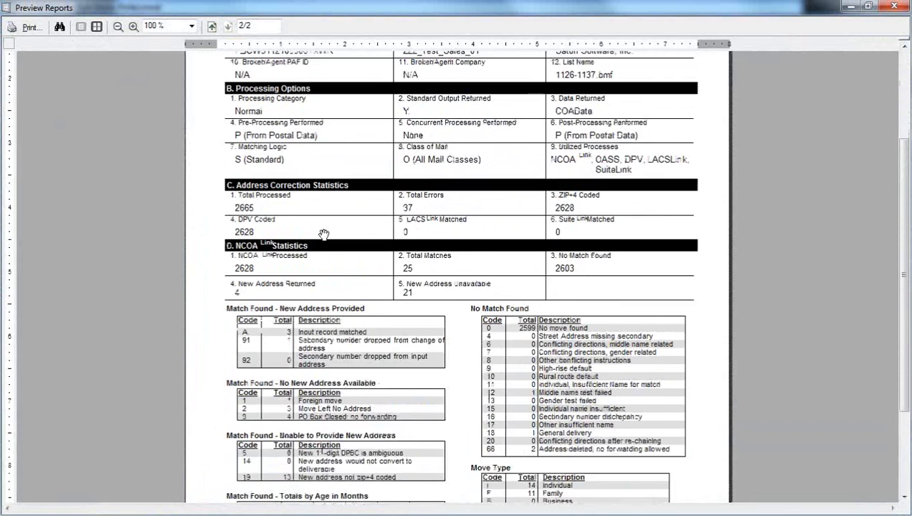
pyautogui.scroll(4, 295, 252)
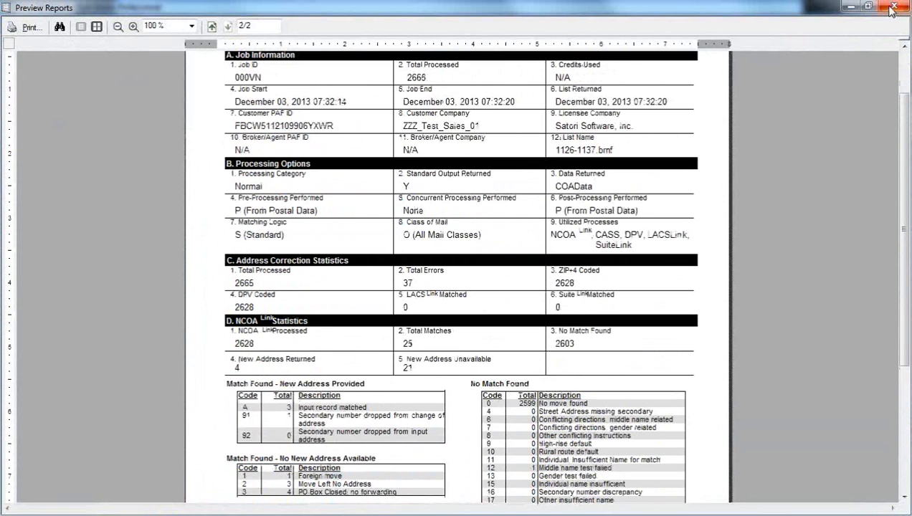
pyautogui.click(894, 5)
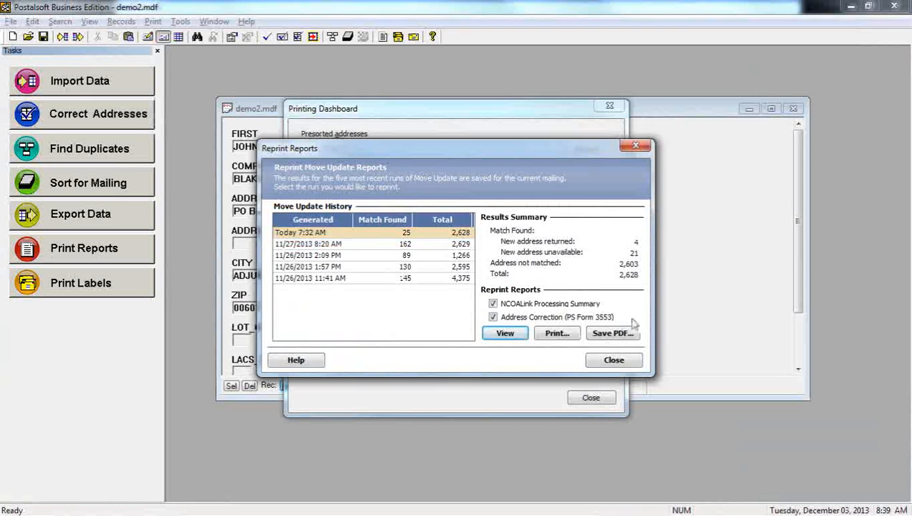
pyautogui.click(610, 361)
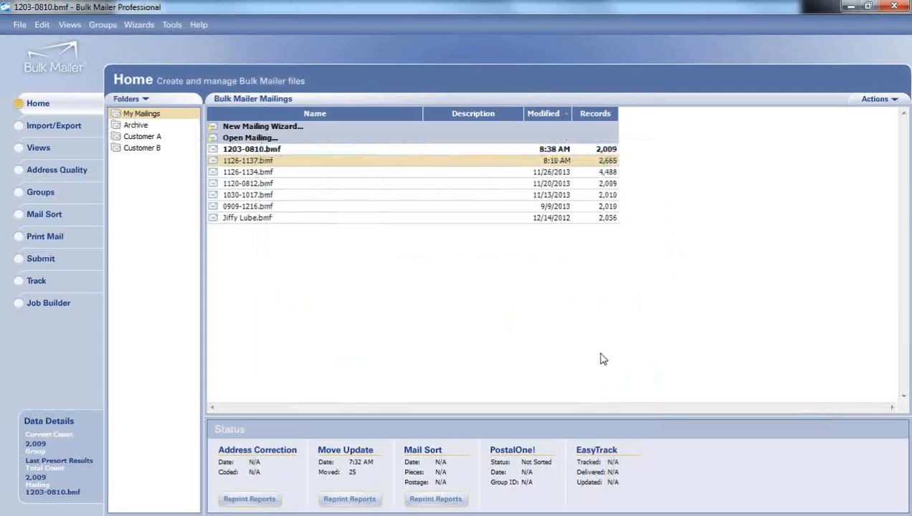